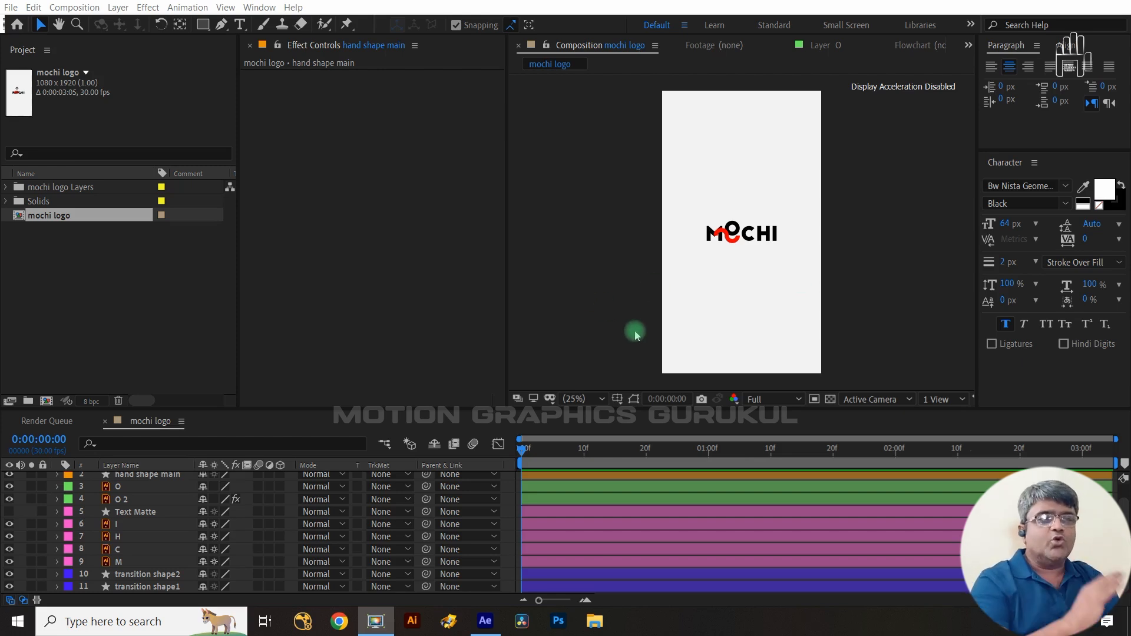
- Turn the O and O 2 layers into 3D layers
{"action": "key", "text": "period"}
{"action": "key", "text": "period"}
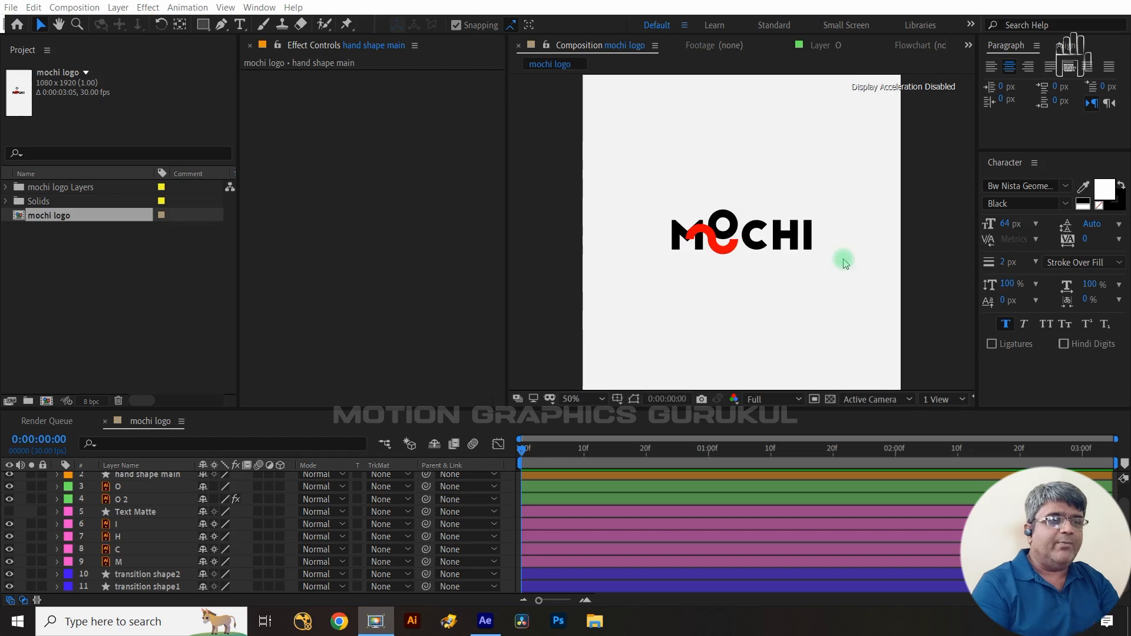
{"action": "key", "text": "period"}
{"action": "key", "text": "period"}
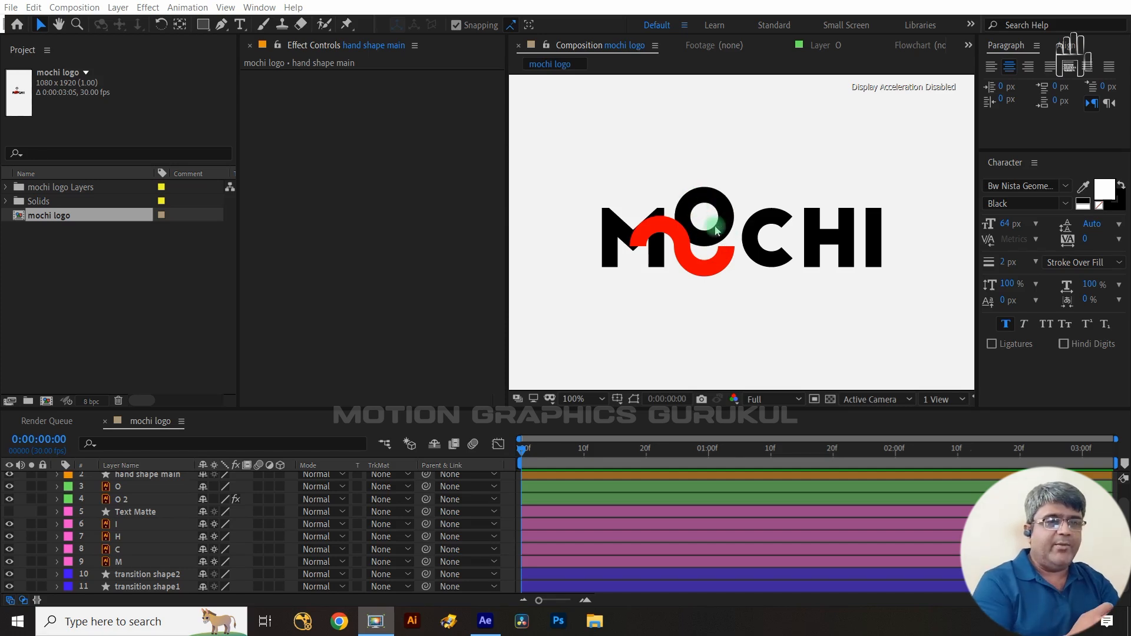
{"action": "left_click", "coordinate": [142, 501]}
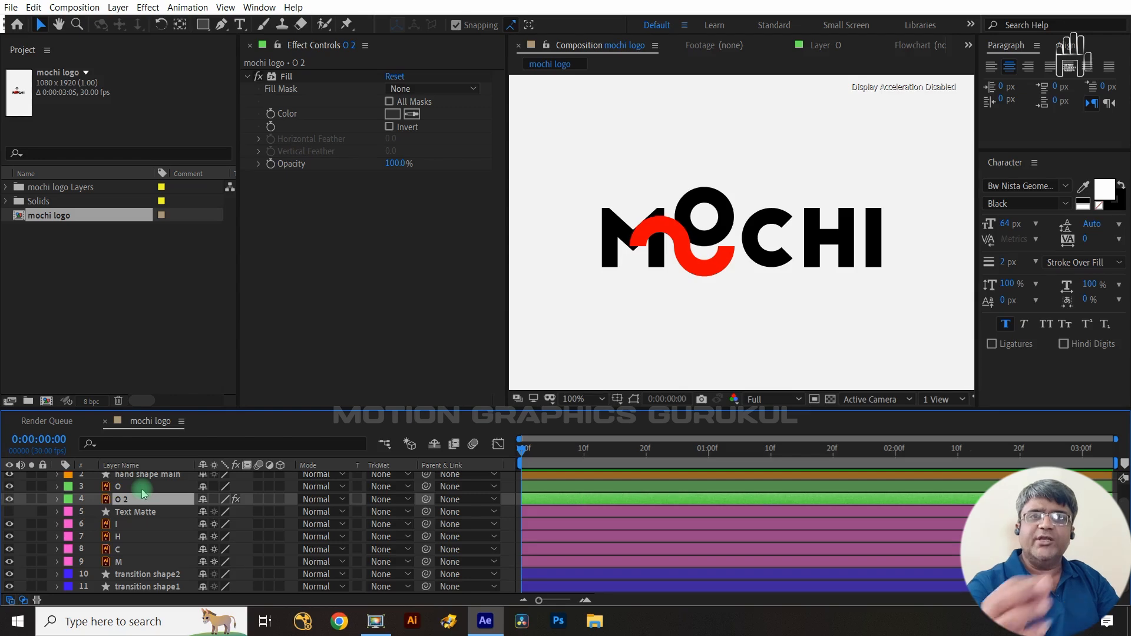
{"action": "left_click", "coordinate": [142, 488]}
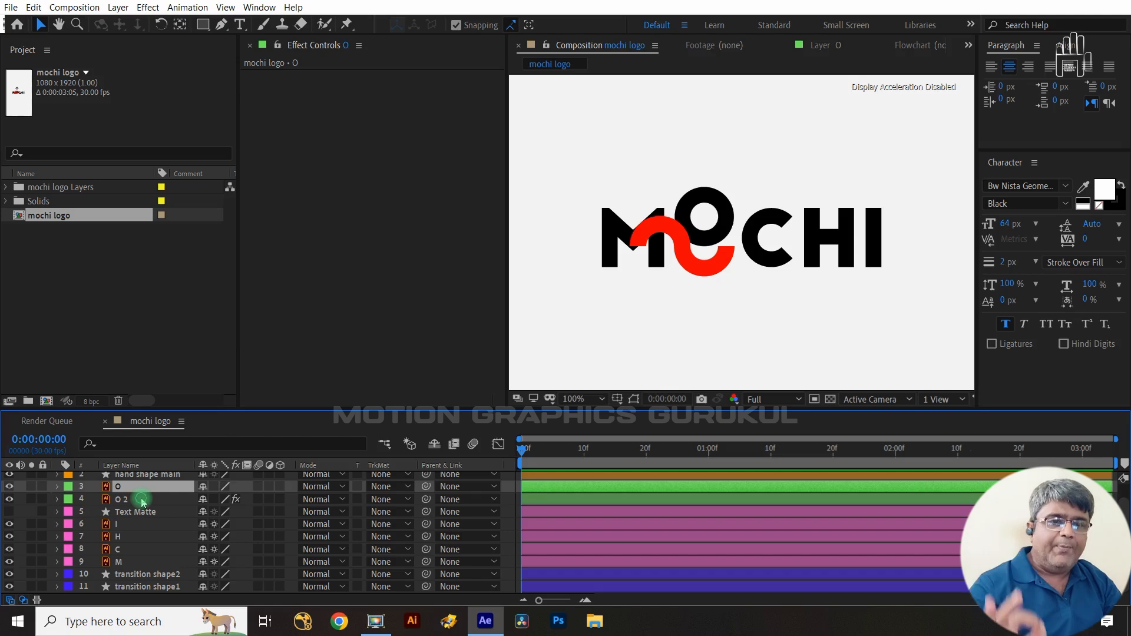
{"action": "left_click", "coordinate": [143, 501]}
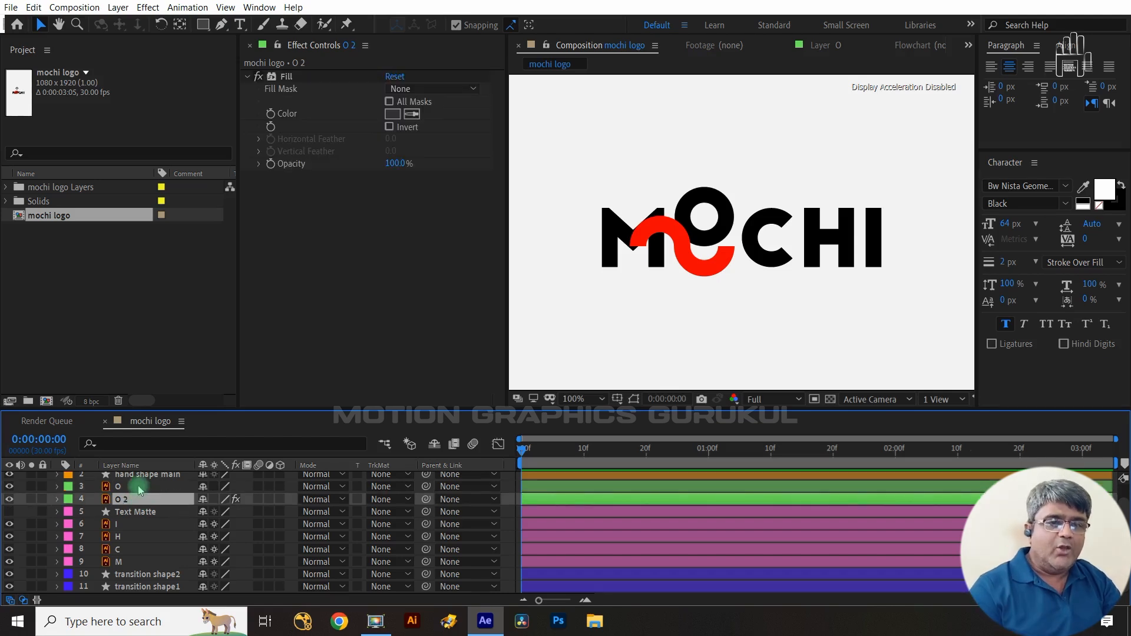
{"action": "left_click", "coordinate": [141, 487], "text": "ctrl"}
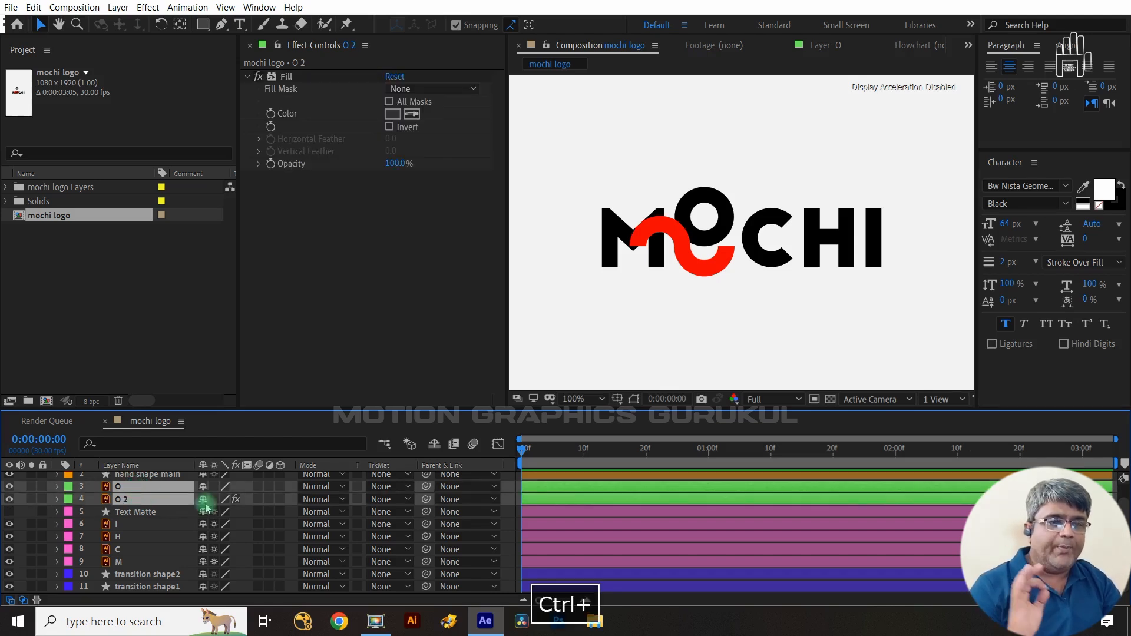
{"action": "left_click", "coordinate": [280, 487]}
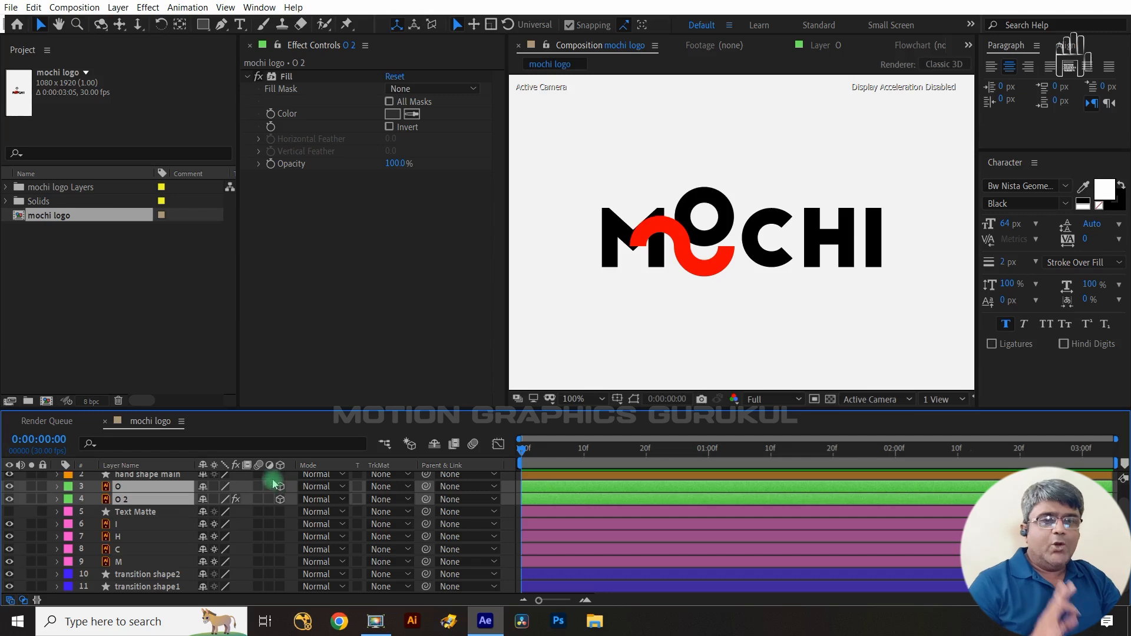
- Set the O 2 layer's Fill color to 2F2F2F and nudge the layer 10 pixels left
{"action": "left_click", "coordinate": [167, 500]}
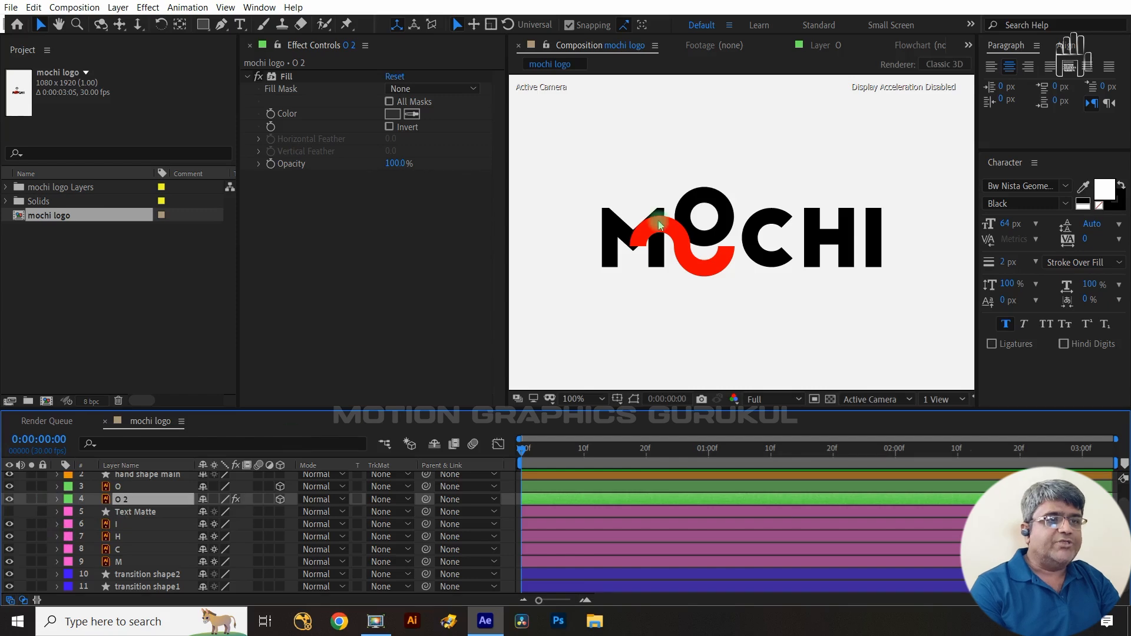
{"action": "key", "text": "v"}
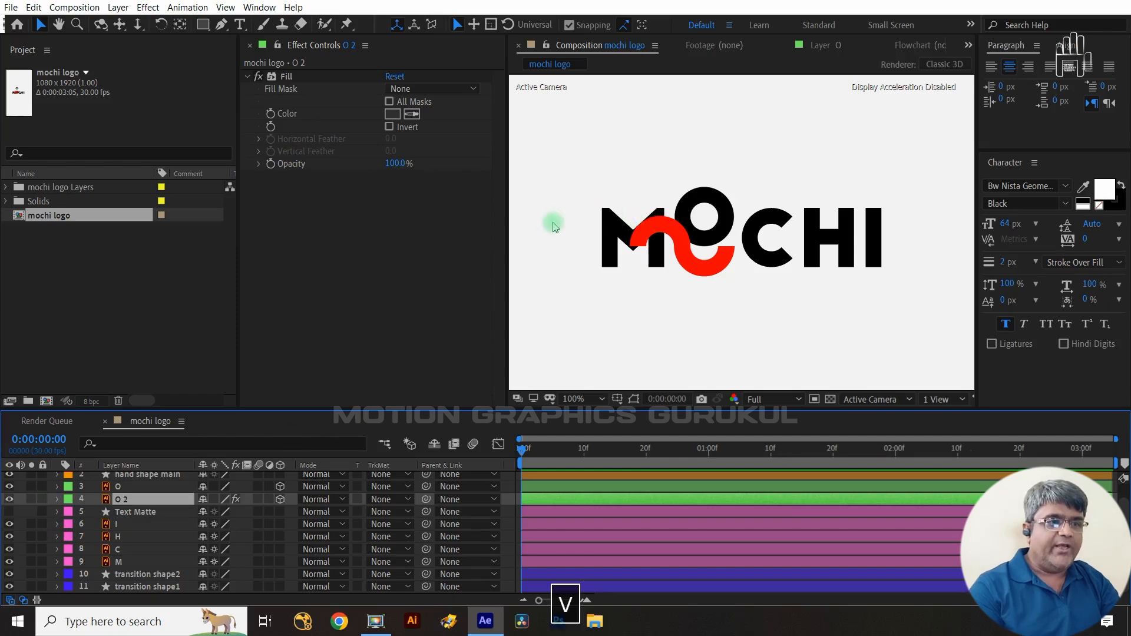
{"action": "left_click", "coordinate": [158, 489]}
{"action": "left_click", "coordinate": [148, 499]}
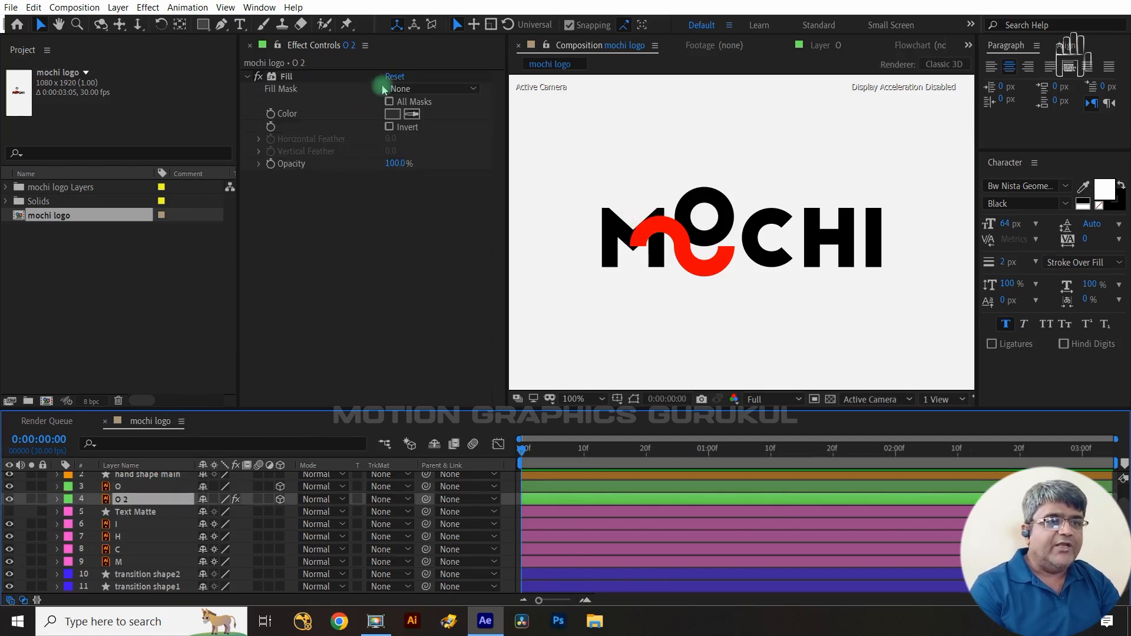
{"action": "left_click", "coordinate": [392, 113]}
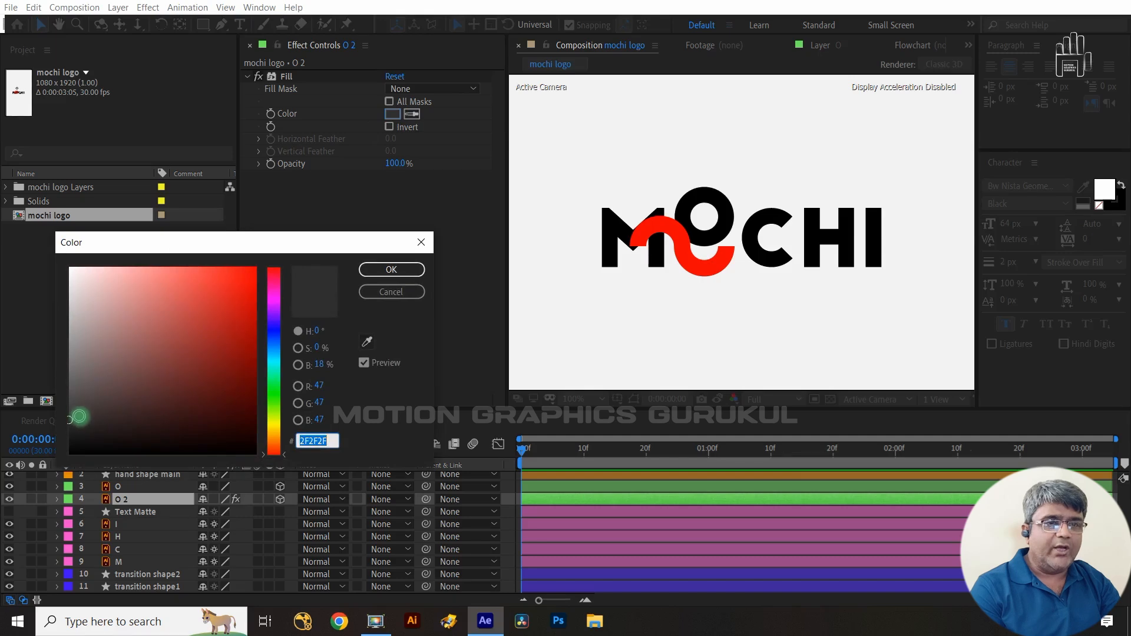
{"action": "left_click", "coordinate": [391, 270]}
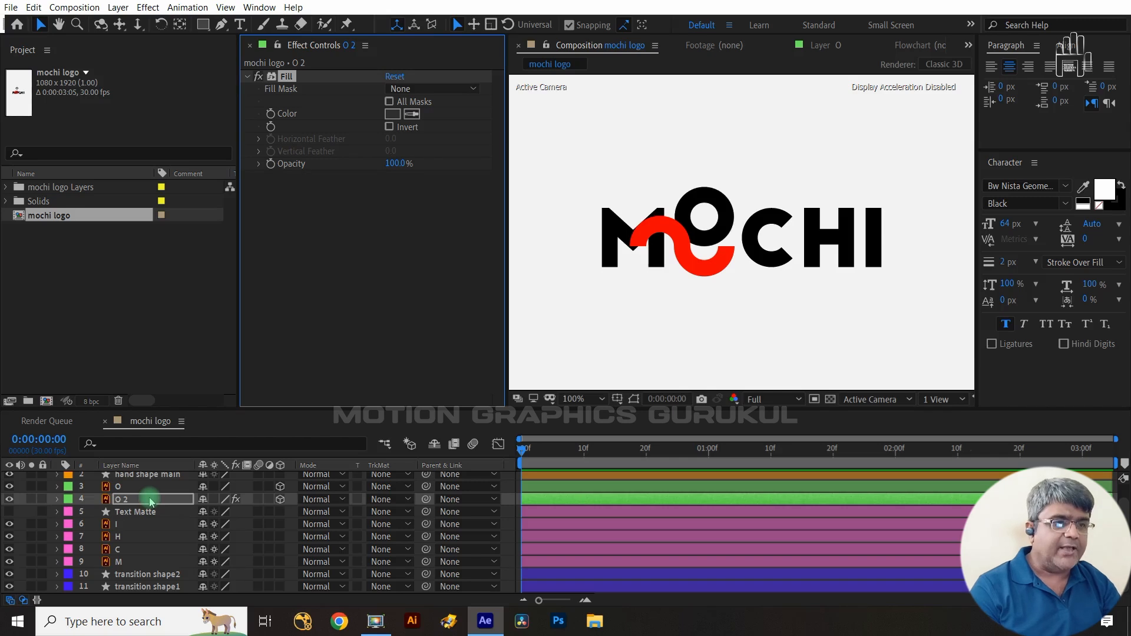
{"action": "key", "text": "shift+Left"}
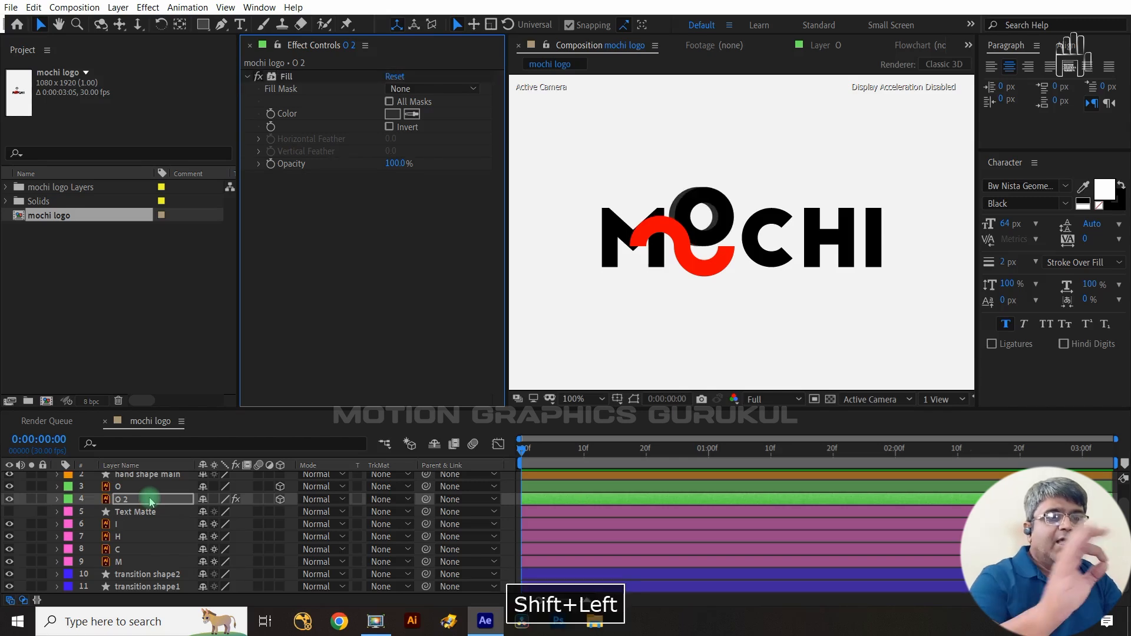
- Solo the O, O 2, transition shape2 and transition shape1 layers
{"action": "left_click", "coordinate": [28, 488]}
{"action": "left_click", "coordinate": [29, 499]}
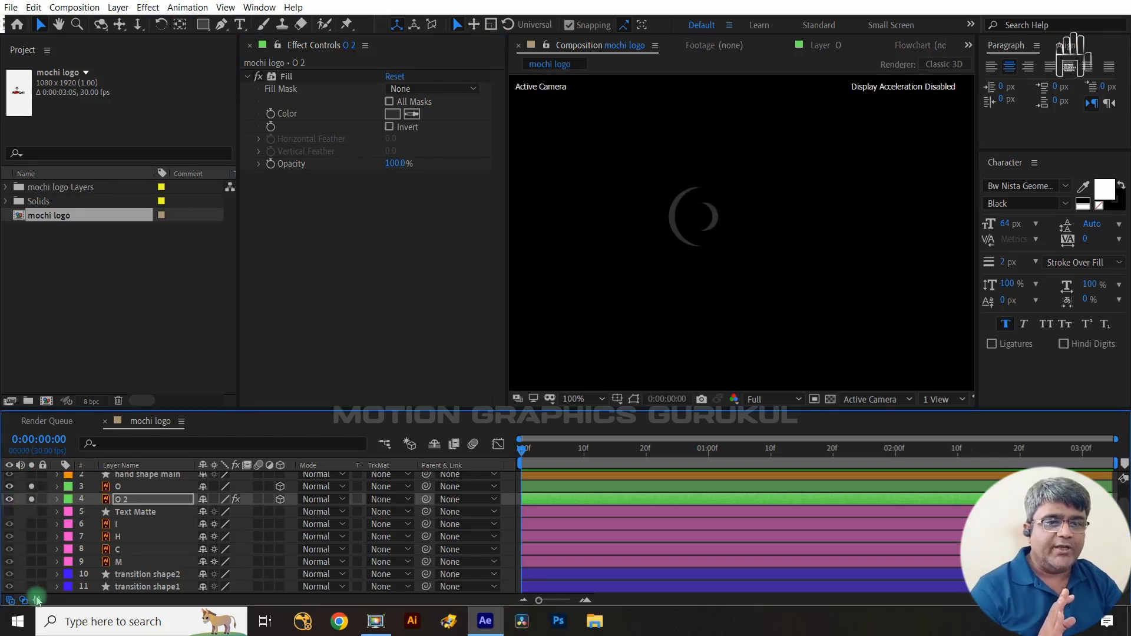
{"action": "left_click", "coordinate": [28, 574]}
{"action": "left_click", "coordinate": [31, 586]}
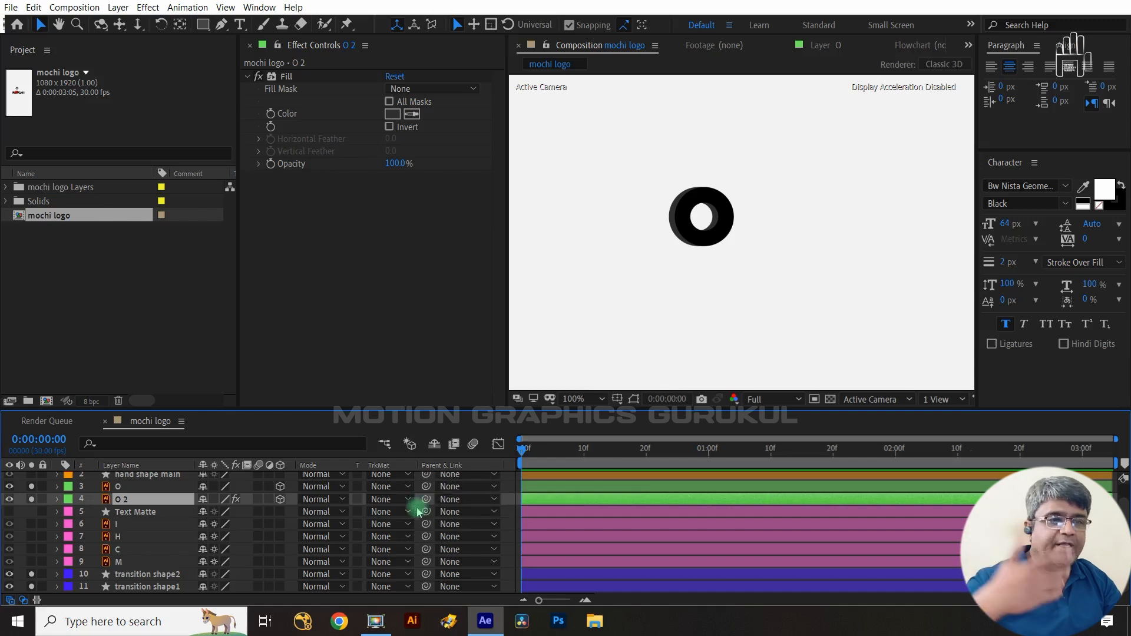
- Parent the O 2 layer to the O layer
{"action": "left_click_drag", "start_coordinate": [426, 499], "coordinate": [164, 498]}
{"action": "left_click", "coordinate": [158, 499]}
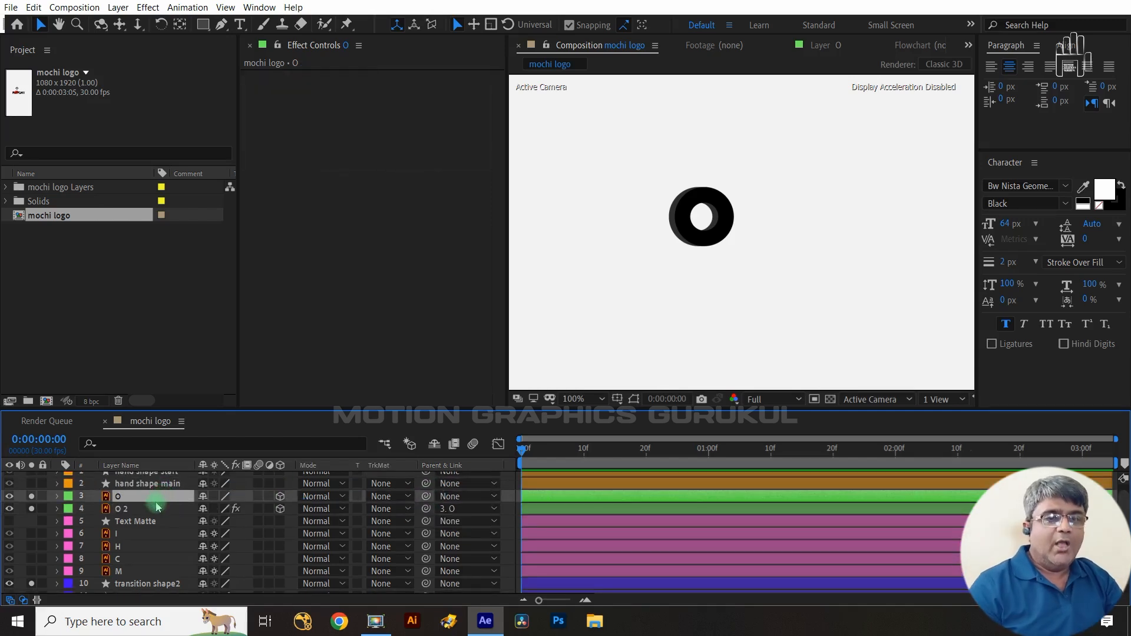
{"action": "left_click", "coordinate": [157, 508], "text": "shift"}
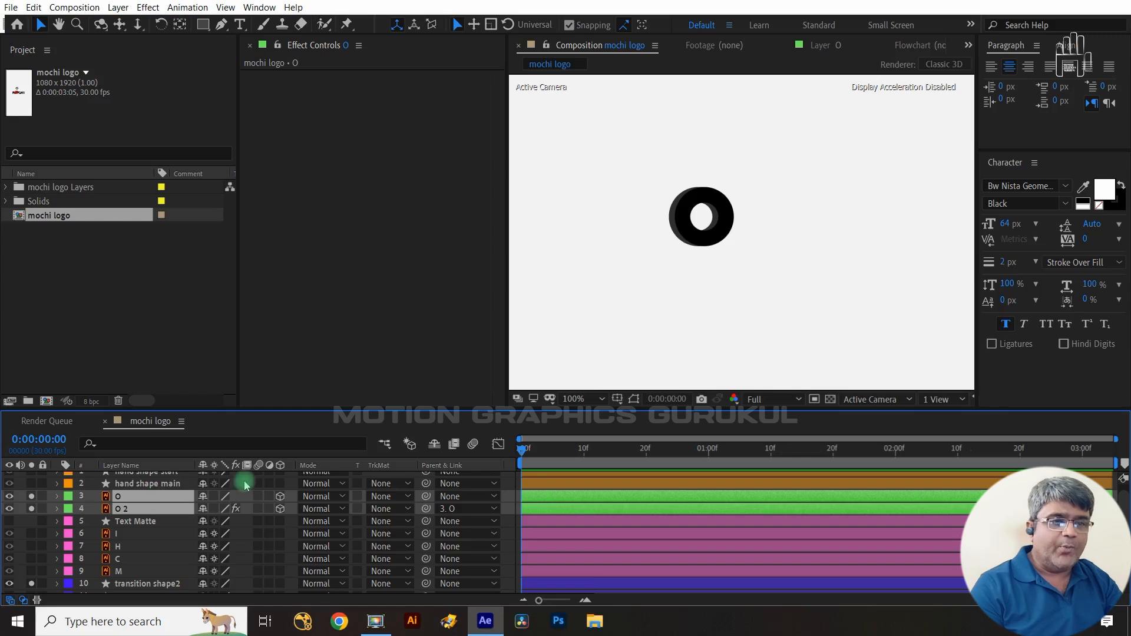
- Show the O layer's position, start a Y Position keyframe at frame 0 and set it to 1003.8
{"action": "left_click", "coordinate": [158, 498]}
{"action": "key", "text": "p"}
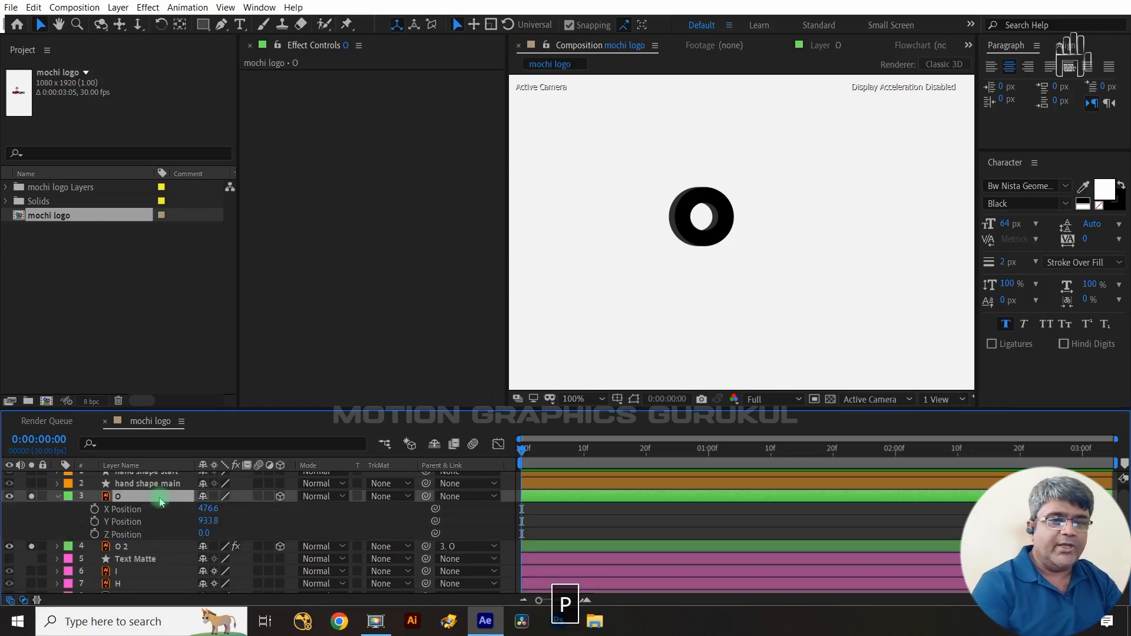
{"action": "left_click", "coordinate": [144, 525]}
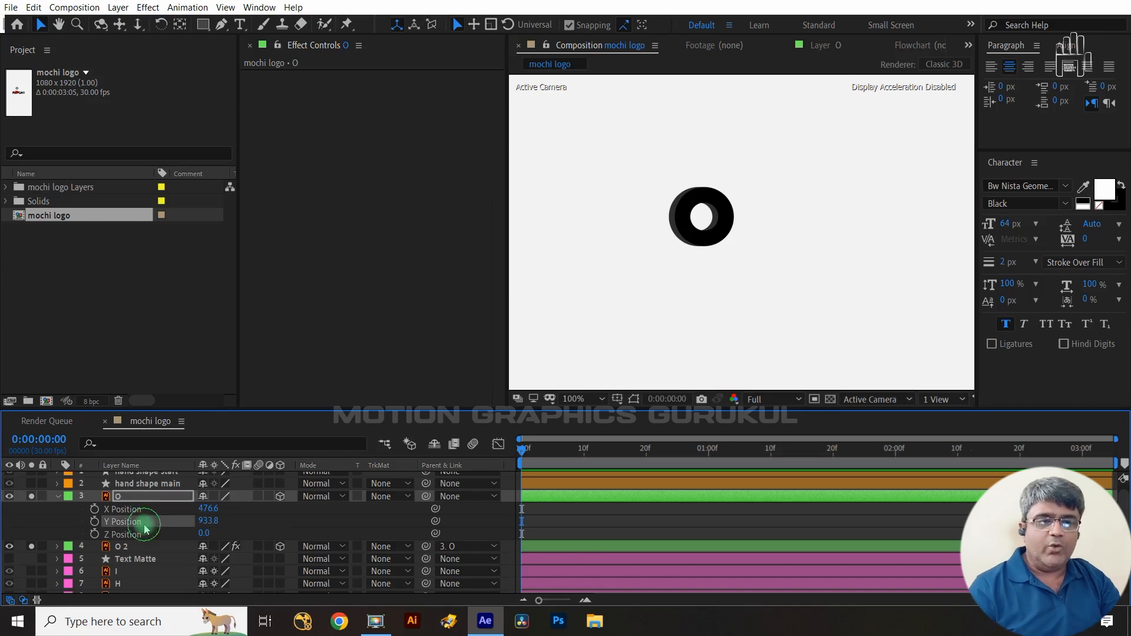
{"action": "left_click", "coordinate": [94, 521]}
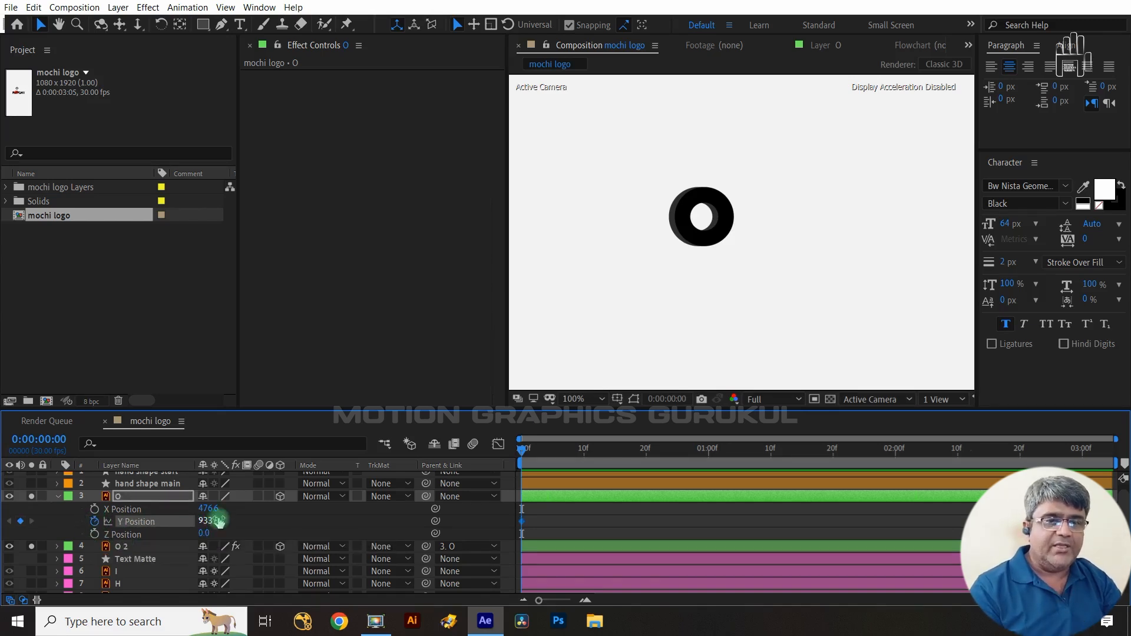
{"action": "left_click_drag", "start_coordinate": [208, 520], "coordinate": [265, 525]}
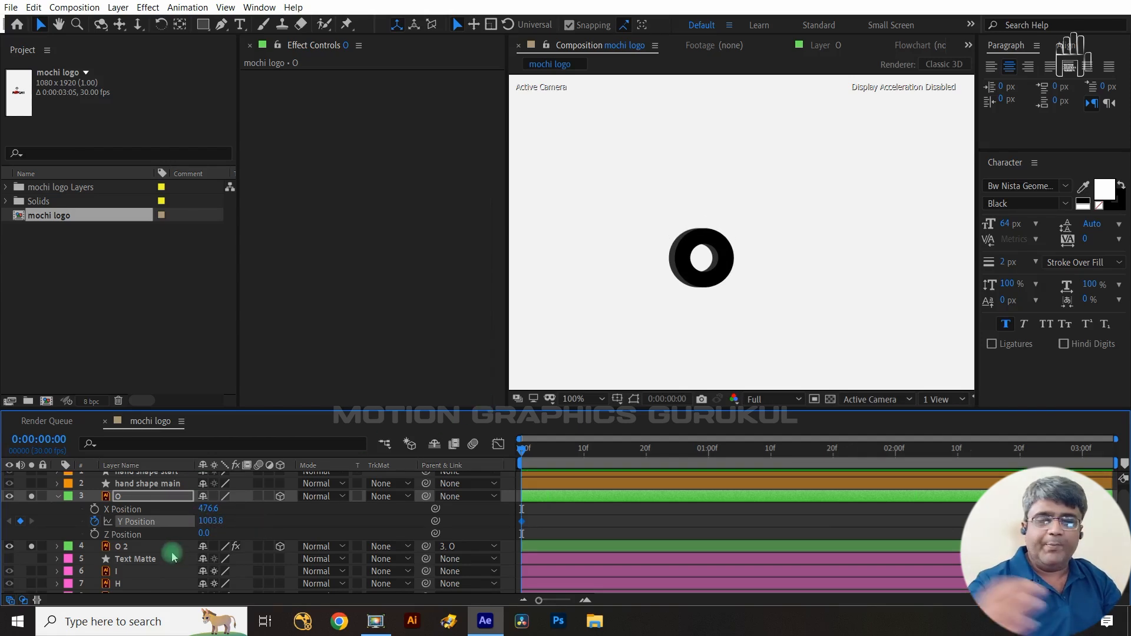
- At frame 15, add a Y Position keyframe for the O layer set to 826.8
{"action": "key", "text": "shift+Page_Down"}
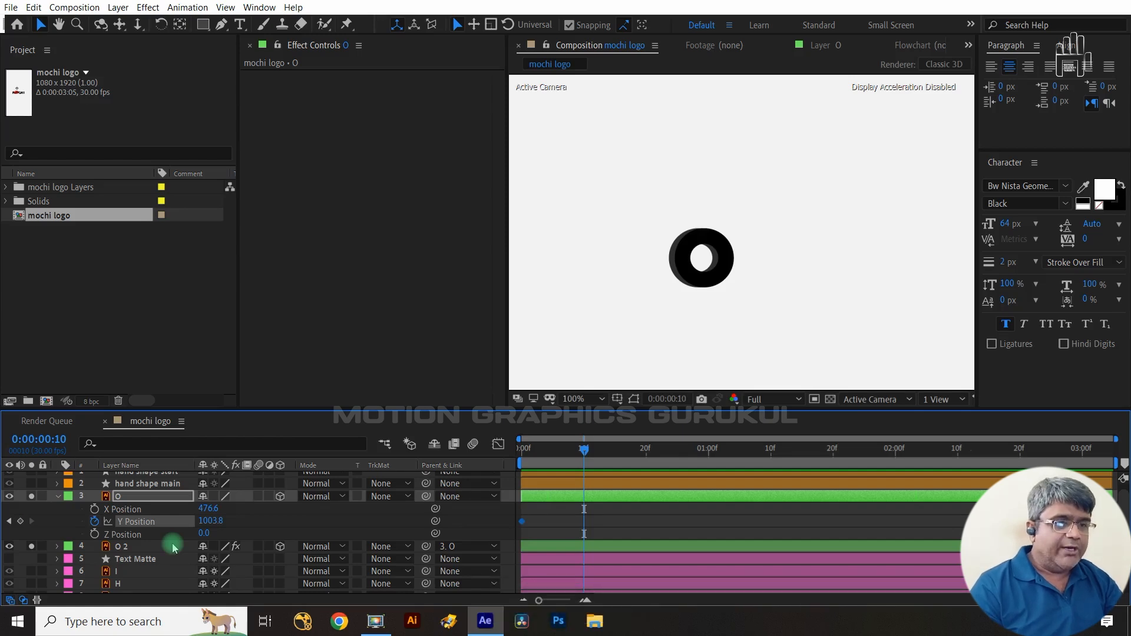
{"action": "key", "text": "ctrl+Right"}
{"action": "key", "text": "ctrl+Right"}
{"action": "key", "text": "ctrl+Right"}
{"action": "key", "text": "ctrl+Right"}
{"action": "key", "text": "ctrl+Right"}
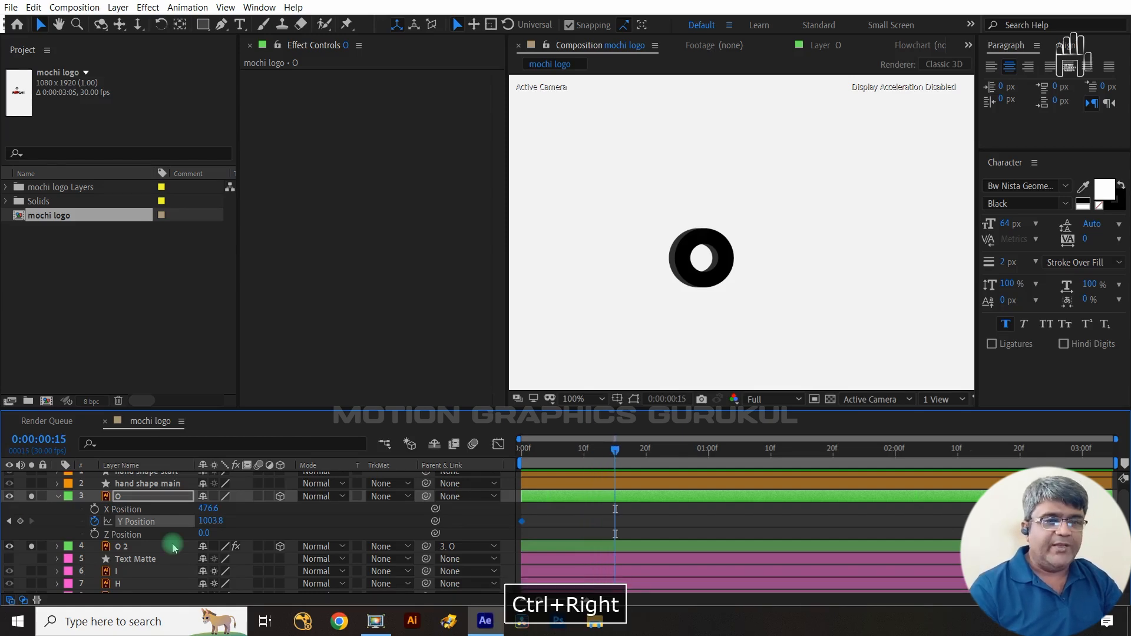
{"action": "left_click", "coordinate": [20, 521]}
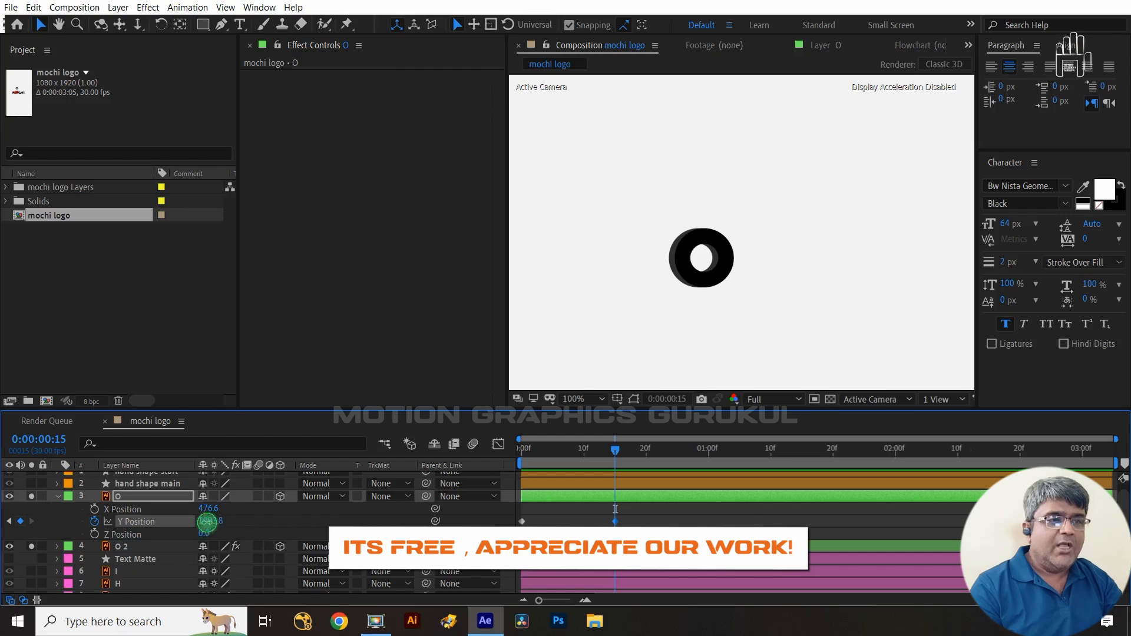
{"action": "left_click_drag", "start_coordinate": [206, 521], "coordinate": [76, 522]}
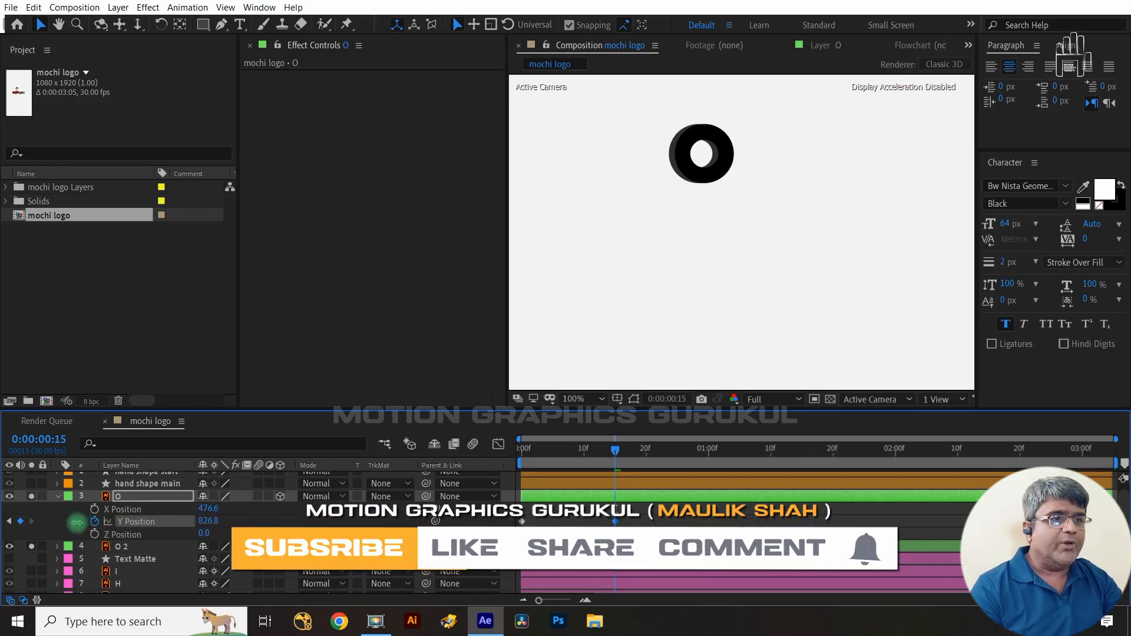
- Solo the hand shape main layer and, at frame 25, set the O layer's Y Position to 930.8
{"action": "key", "text": "shift+Page_Down"}
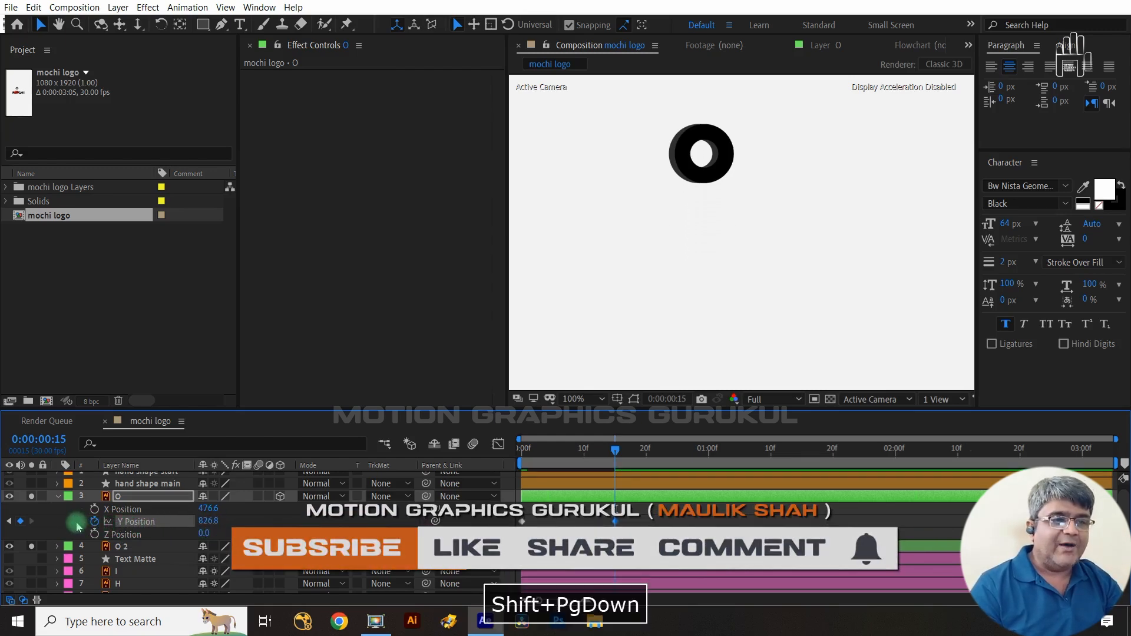
{"action": "key", "text": "shift+Page_Down"}
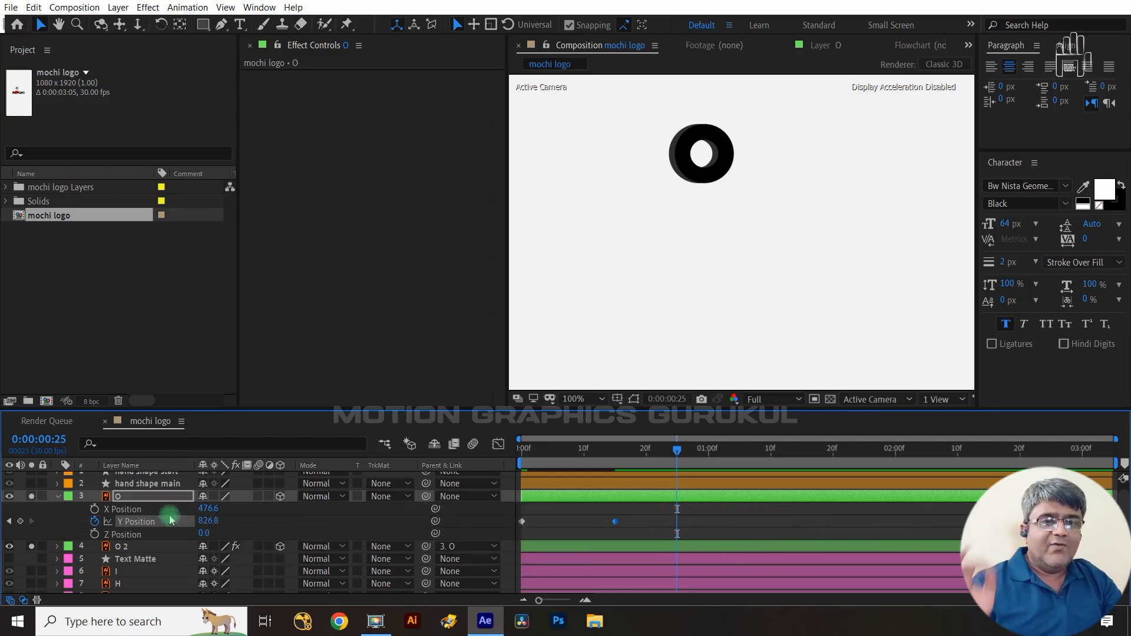
{"action": "left_click", "coordinate": [31, 483]}
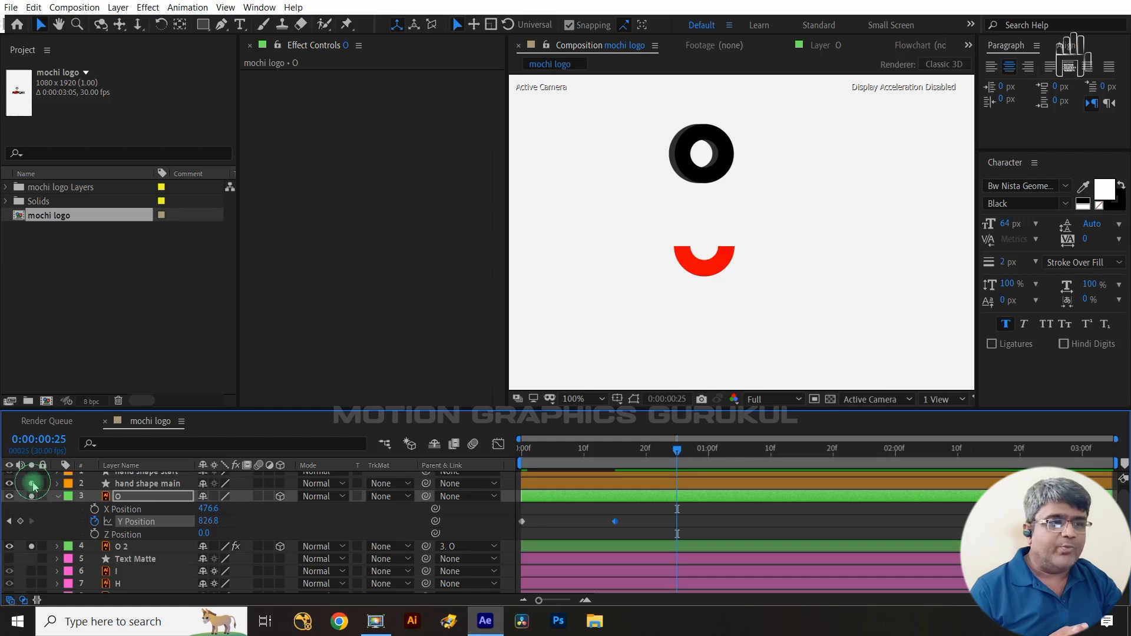
{"action": "left_click", "coordinate": [209, 521]}
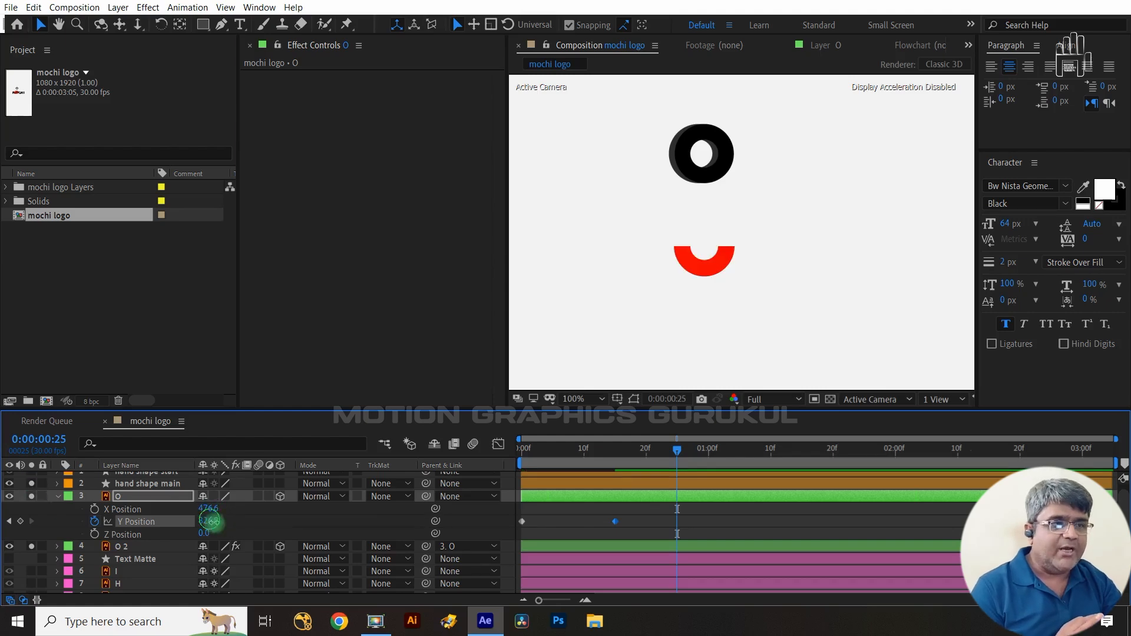
{"action": "left_click_drag", "start_coordinate": [209, 521], "coordinate": [288, 521]}
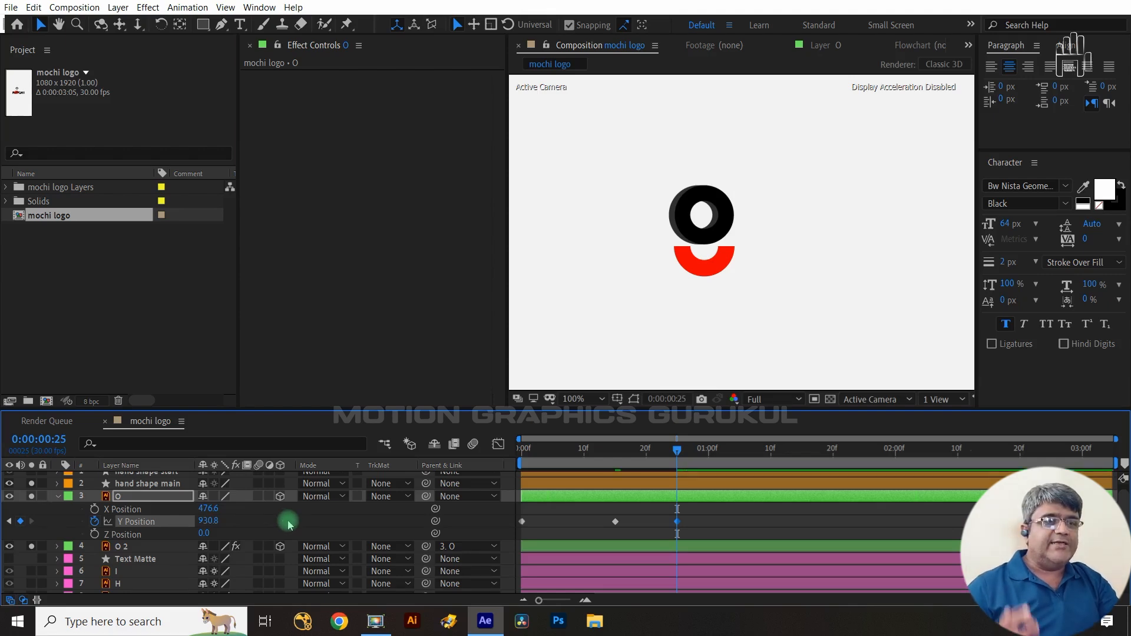
- At 0:00:01:03, set the O layer's Y Position to 886.8
{"action": "key", "text": "shift+Page_Down"}
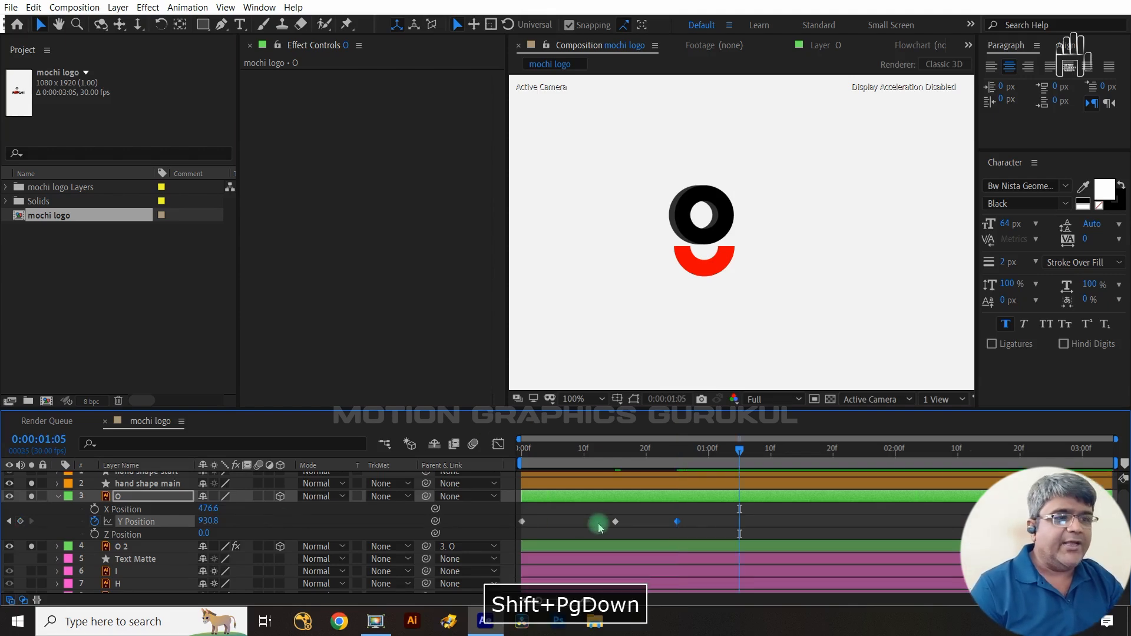
{"action": "key", "text": "ctrl+Left"}
{"action": "key", "text": "ctrl+Left"}
{"action": "key", "text": "ctrl+Left"}
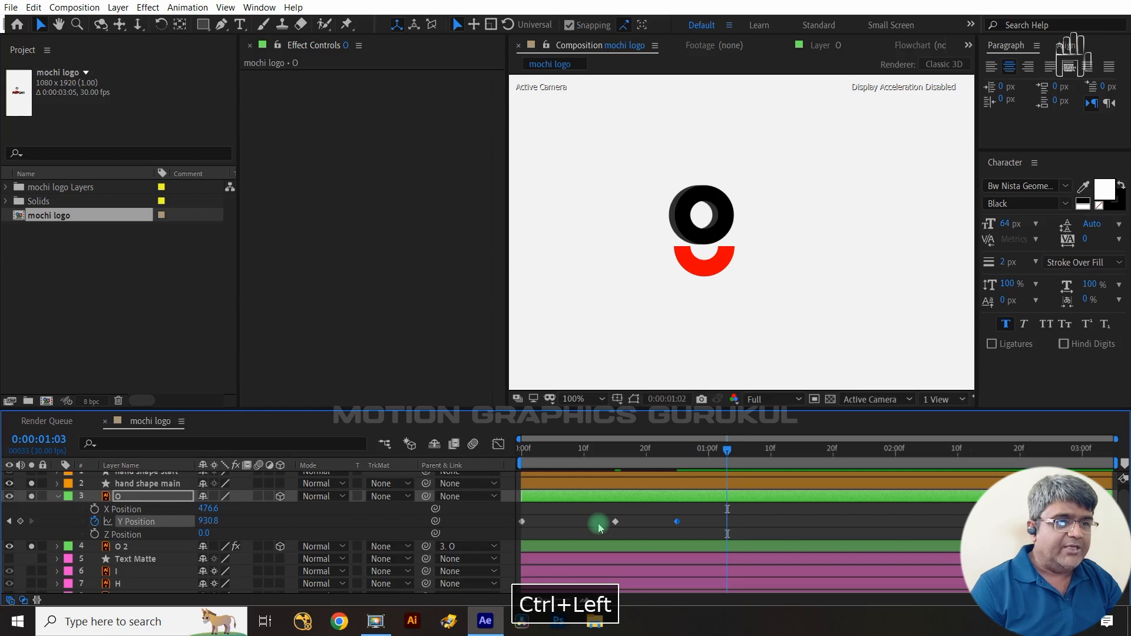
{"action": "left_click_drag", "start_coordinate": [212, 519], "coordinate": [163, 508]}
- At 0:00:01:07, paste a copy of the O layer's 930.8 Y Position keyframe from frame 25
{"action": "key", "text": "ctrl+Right"}
{"action": "key", "text": "ctrl+Right"}
{"action": "key", "text": "ctrl+Right"}
{"action": "key", "text": "ctrl+Right"}
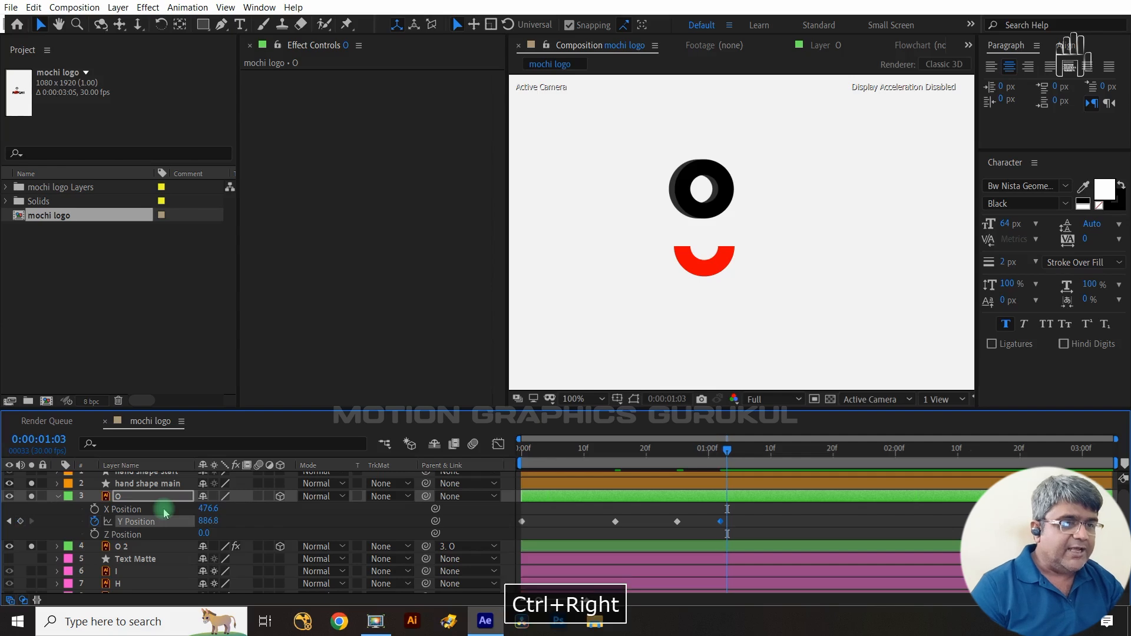
{"action": "key", "text": "ctrl+Right"}
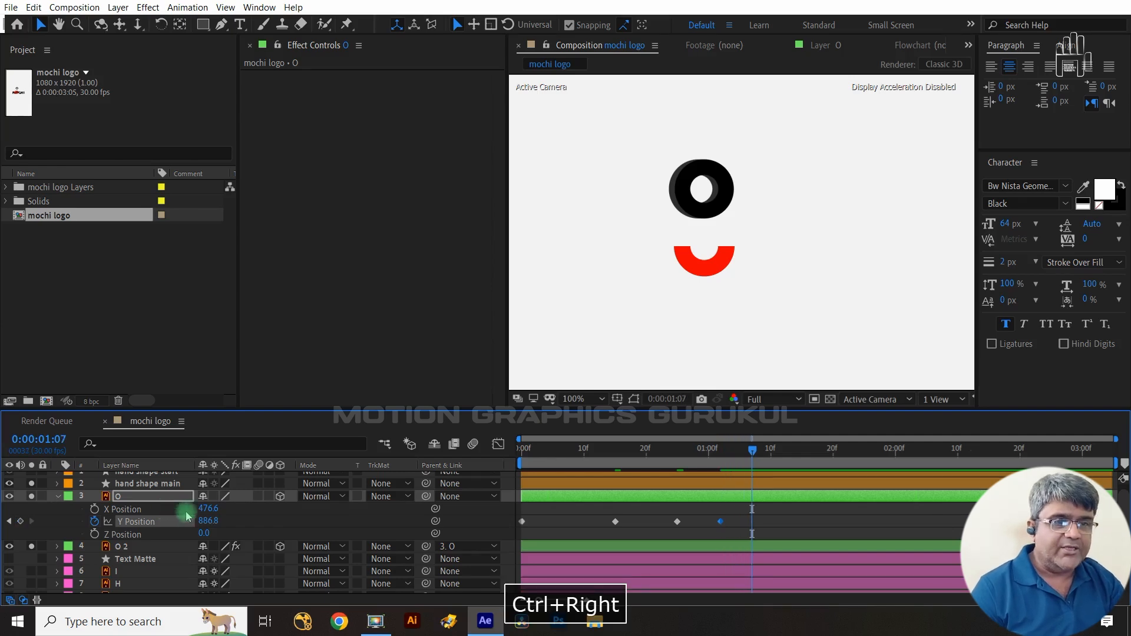
{"action": "left_click", "coordinate": [678, 522]}
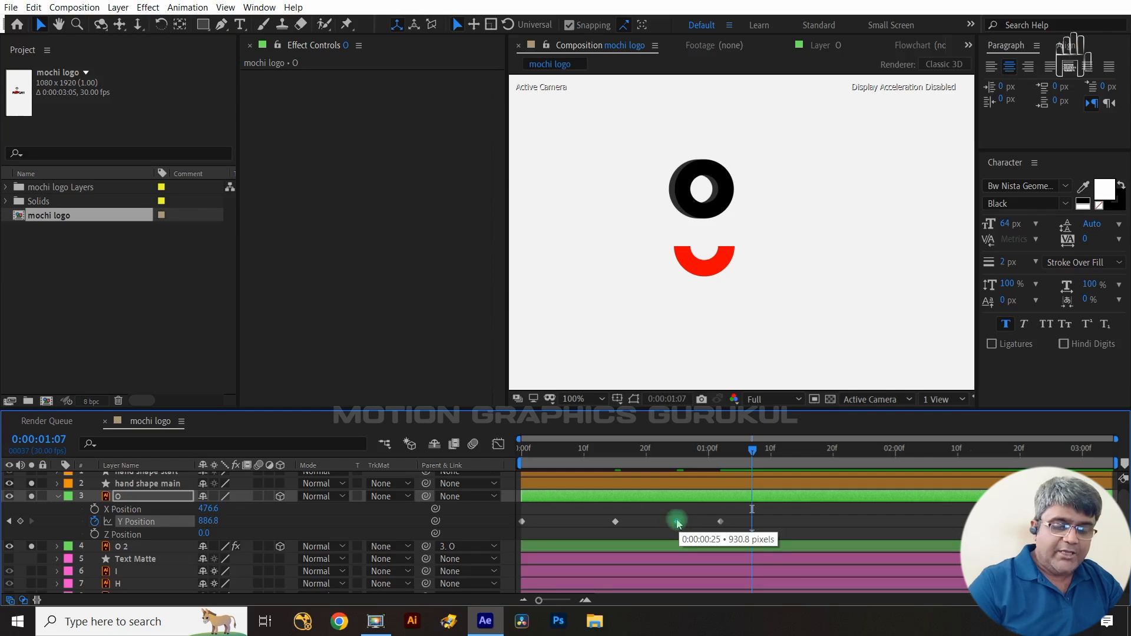
{"action": "key", "text": "ctrl+c"}
{"action": "key", "text": "ctrl+v"}
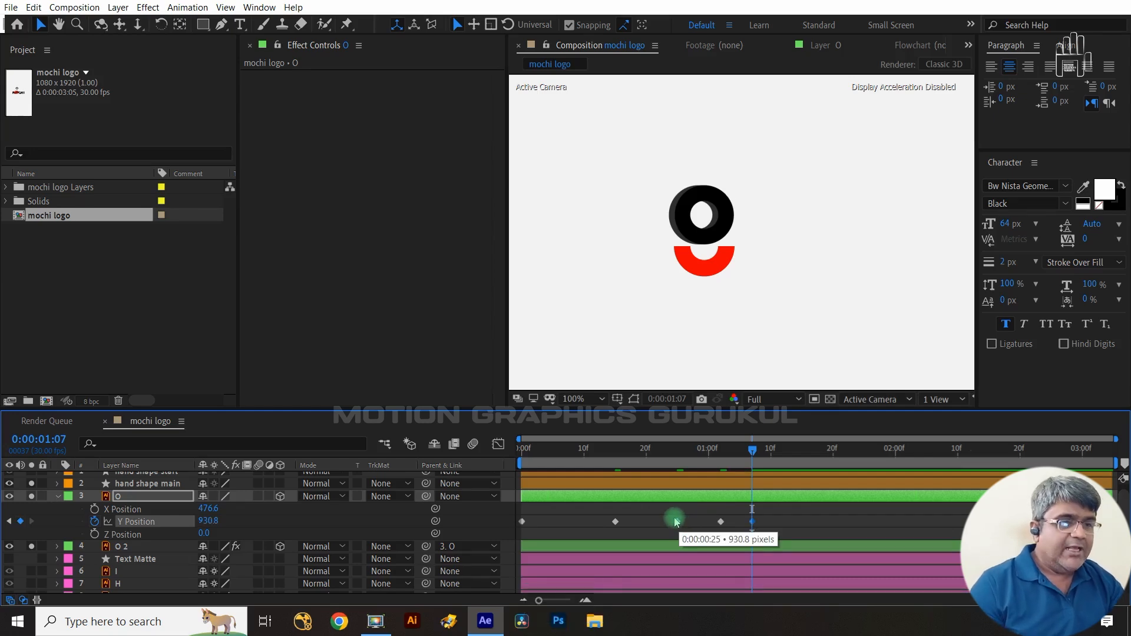
- At 0:00:01:10, set the O layer's Y Position to 906.8
{"action": "key", "text": "ctrl+Right"}
{"action": "key", "text": "ctrl+Right"}
{"action": "key", "text": "ctrl+Right"}
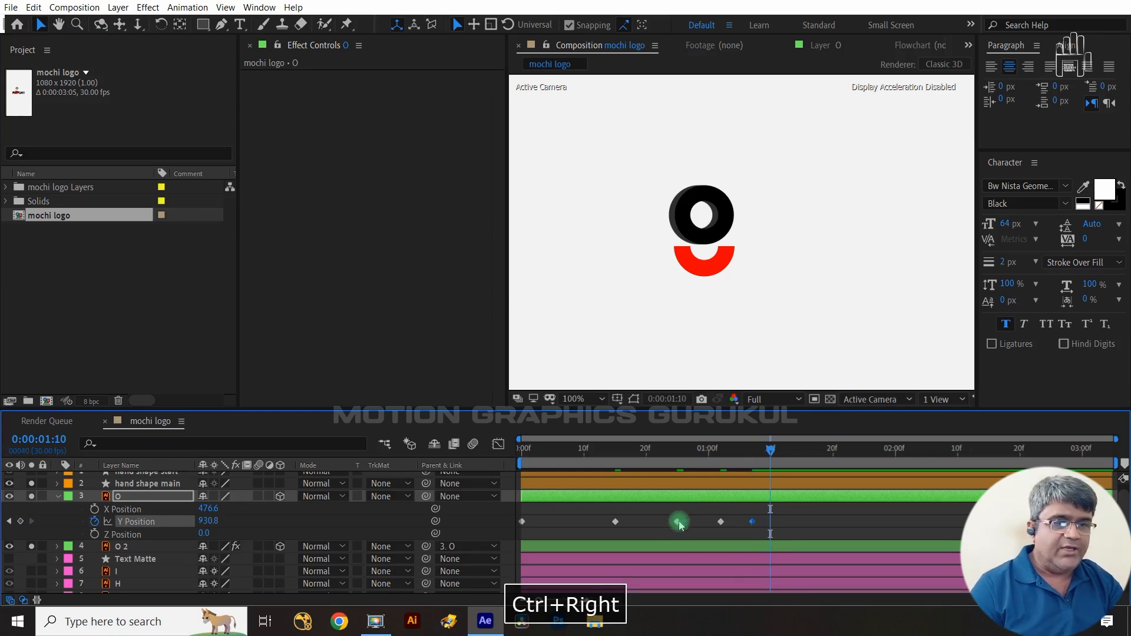
{"action": "mouse_move", "coordinate": [207, 521]}
{"action": "left_mouse_down"}
{"action": "mouse_move", "coordinate": [186, 526]}
{"action": "mouse_move", "coordinate": [196, 526]}
{"action": "left_mouse_up"}
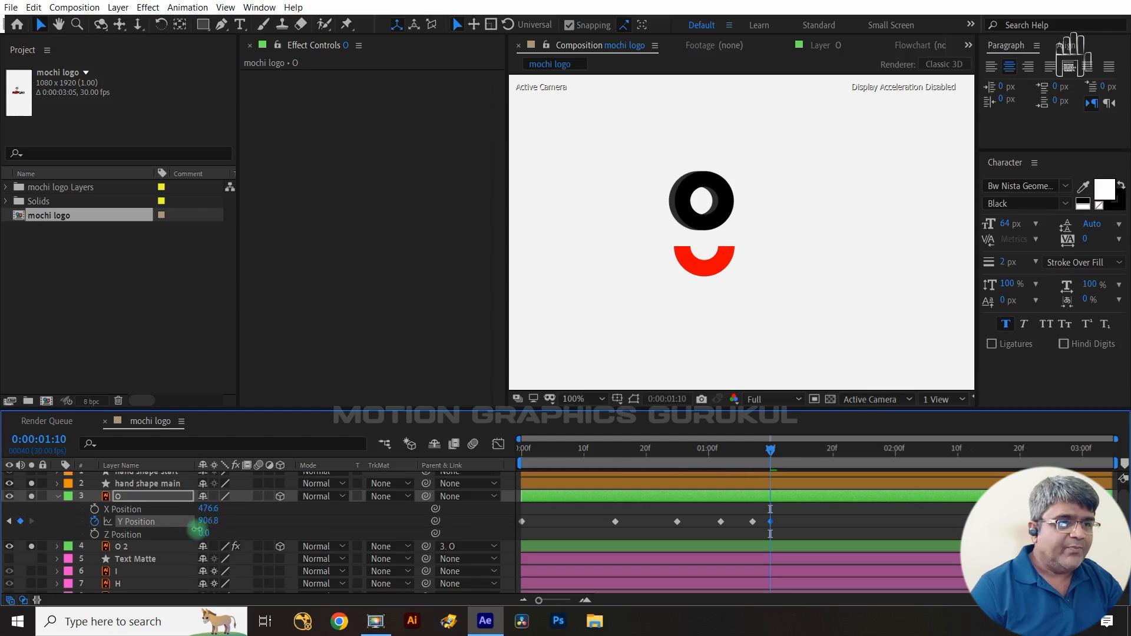
- At 0:00:01:12, paste another copy of the 930.8 Y Position keyframe
{"action": "key", "text": "ctrl+Right"}
{"action": "key", "text": "ctrl+Right"}
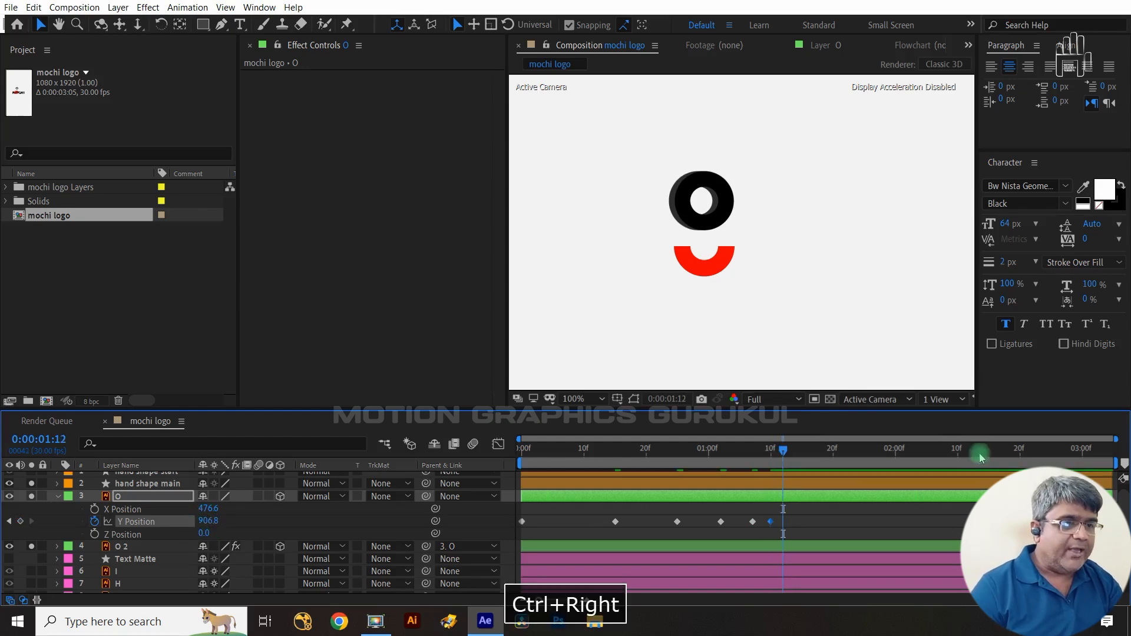
{"action": "left_click", "coordinate": [753, 522]}
{"action": "key", "text": "ctrl+c"}
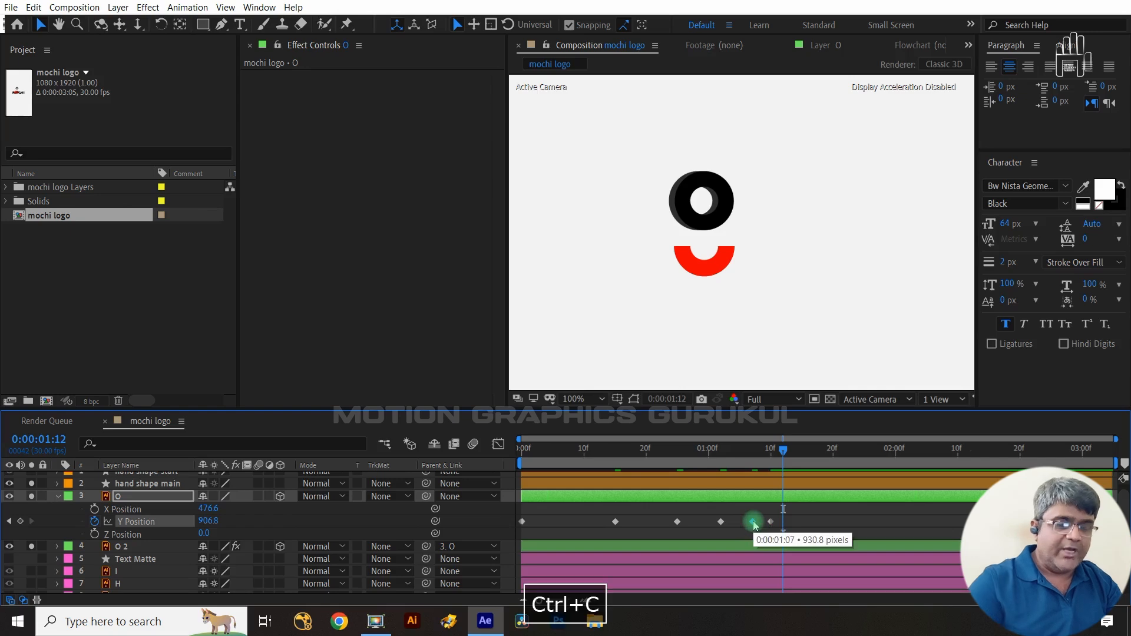
{"action": "key", "text": "ctrl+v"}
- Select all of the O layer's Y Position keyframes and apply Easy Ease to them
{"action": "left_click_drag", "start_coordinate": [823, 515], "coordinate": [510, 535]}
{"action": "key", "text": "F9"}
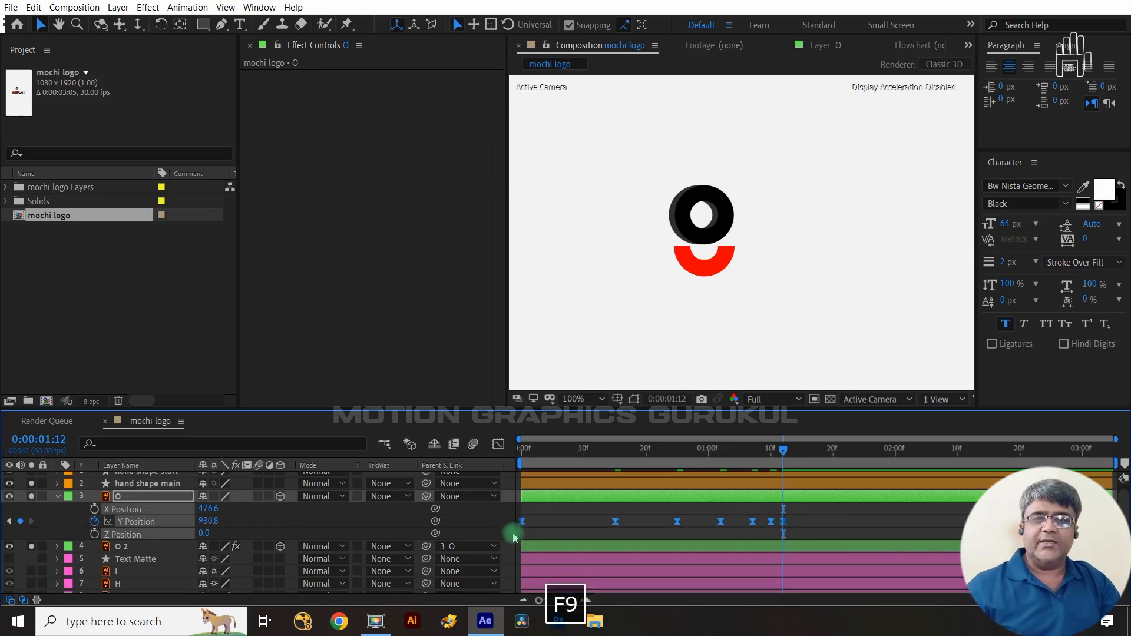
- In the Graph Editor, reshape the Y Position curve's bezier handles so each landing keyframe forms a sharp bounce
{"action": "left_click", "coordinate": [502, 446]}
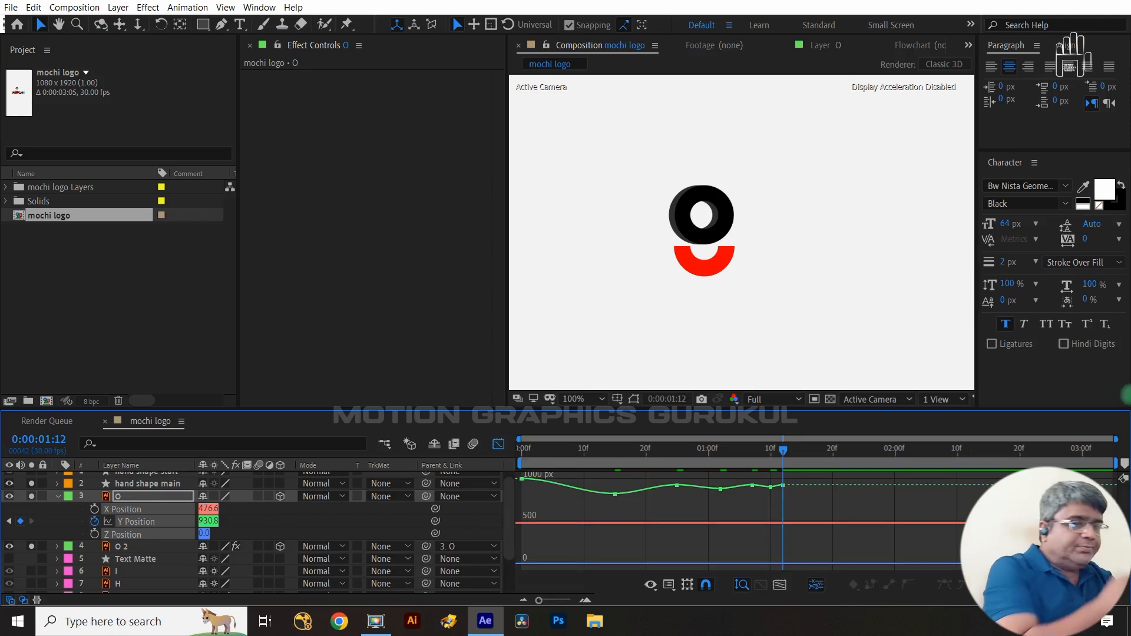
{"action": "left_click", "coordinate": [253, 520]}
{"action": "left_click", "coordinate": [148, 521]}
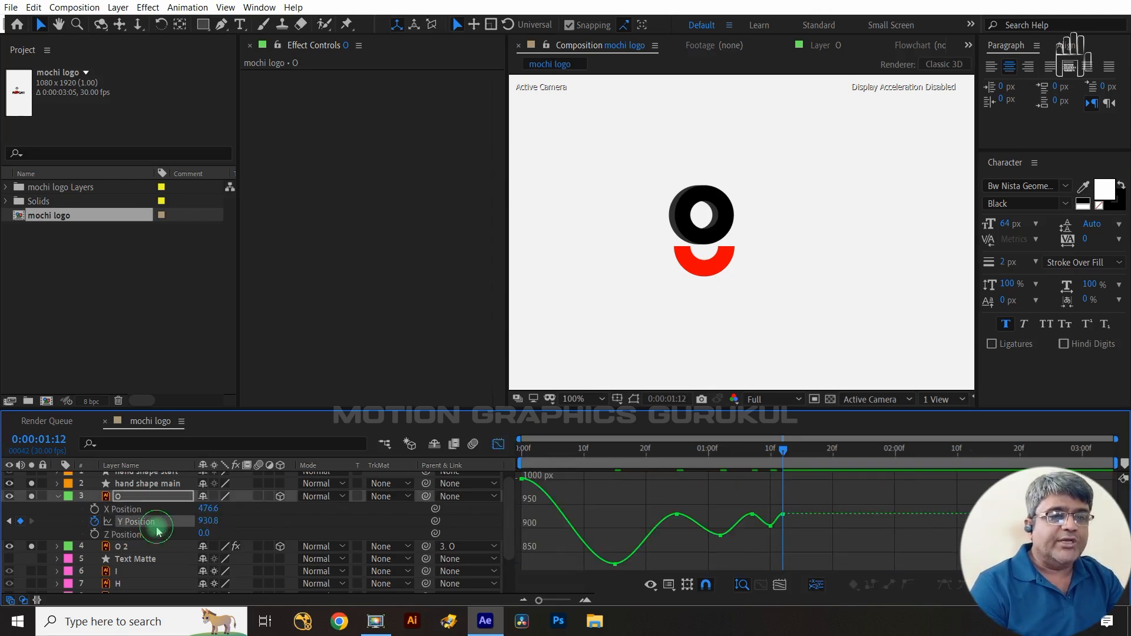
{"action": "left_click_drag", "start_coordinate": [550, 508], "coordinate": [523, 554]}
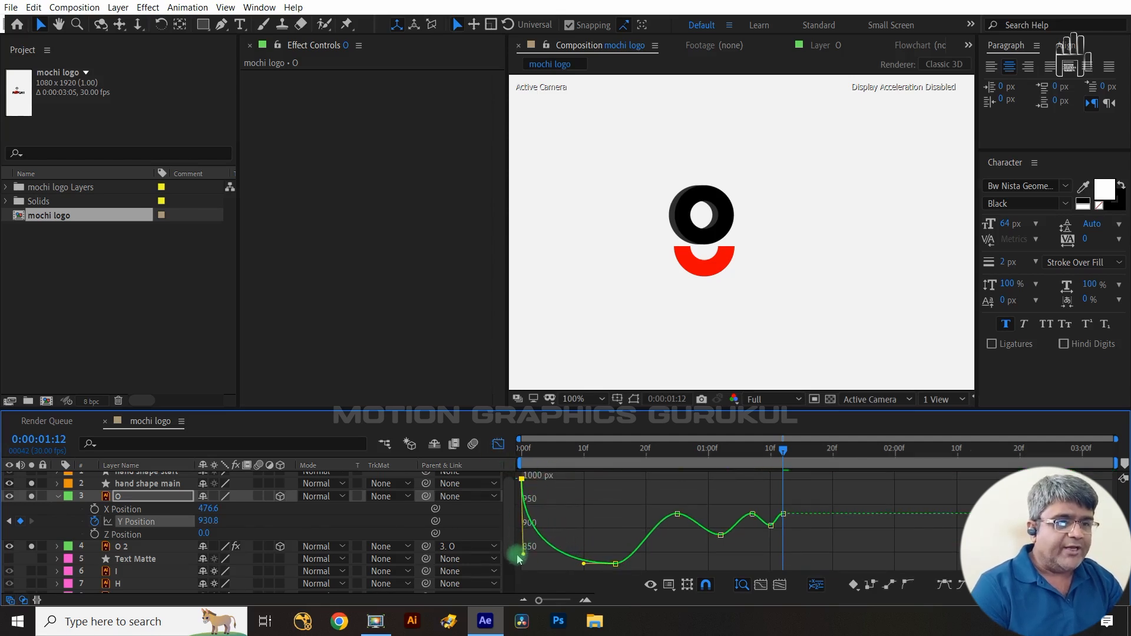
{"action": "left_click_drag", "start_coordinate": [682, 538], "coordinate": [651, 482]}
{"action": "left_click_drag", "start_coordinate": [659, 525], "coordinate": [690, 525]}
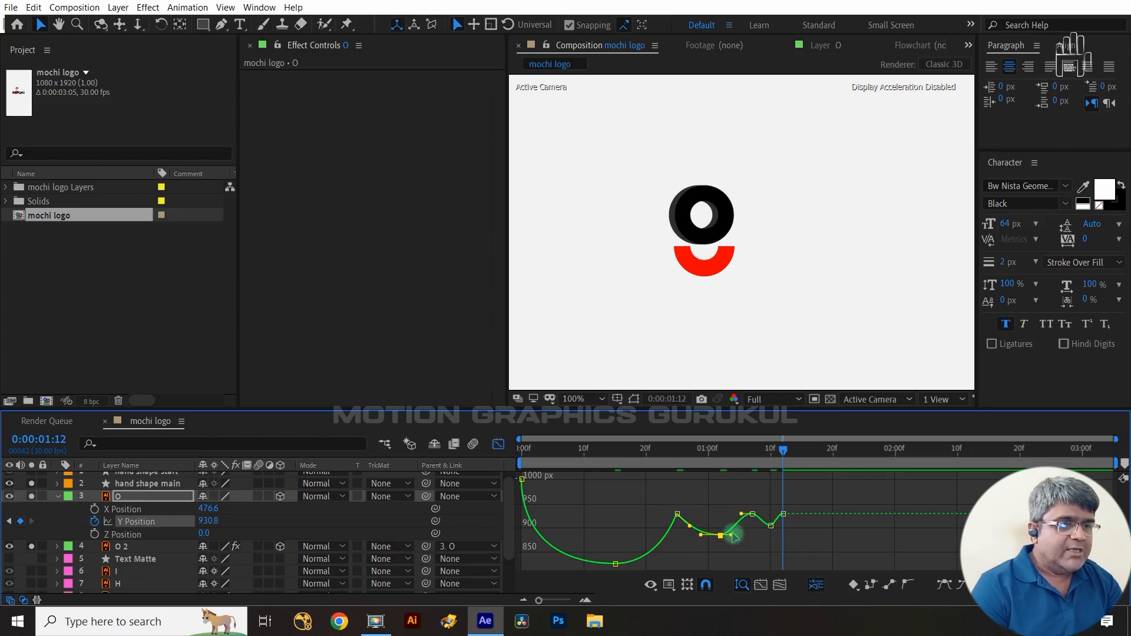
{"action": "left_click_drag", "start_coordinate": [730, 535], "coordinate": [745, 526]}
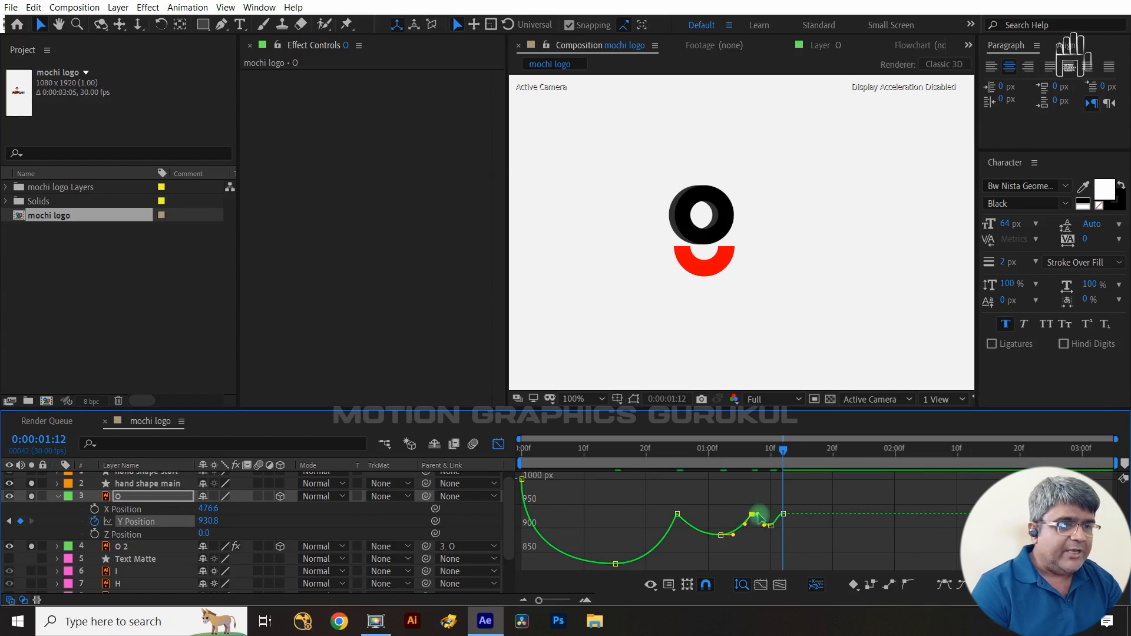
{"action": "scroll", "coordinate": [781, 542], "scroll_direction": "up", "scroll_amount": 2}
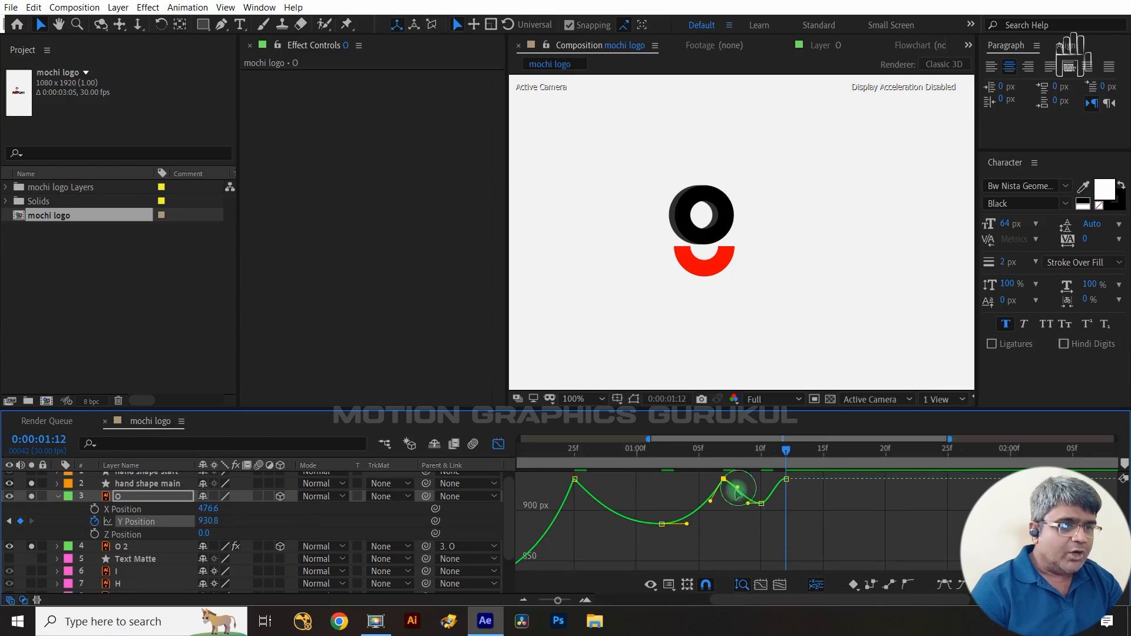
{"action": "left_click_drag", "start_coordinate": [736, 489], "coordinate": [744, 510]}
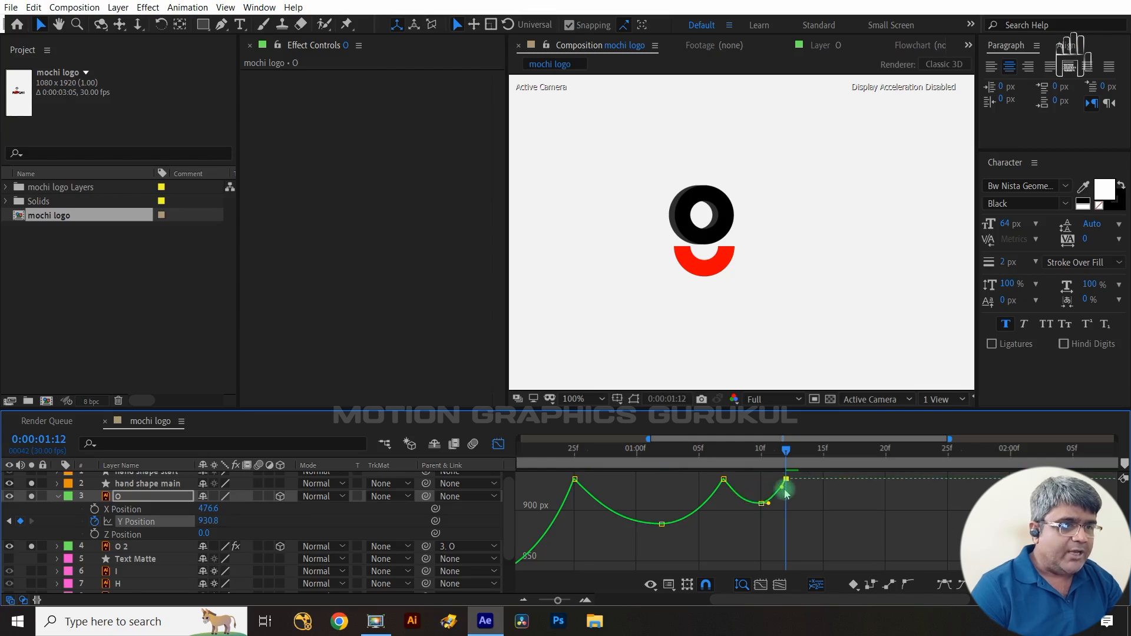
- Return to frame 0 and start a Y Rotation keyframe for the O layer
{"action": "left_click_drag", "start_coordinate": [560, 600], "coordinate": [539, 600]}
{"action": "left_click_drag", "start_coordinate": [785, 452], "coordinate": [512, 453]}
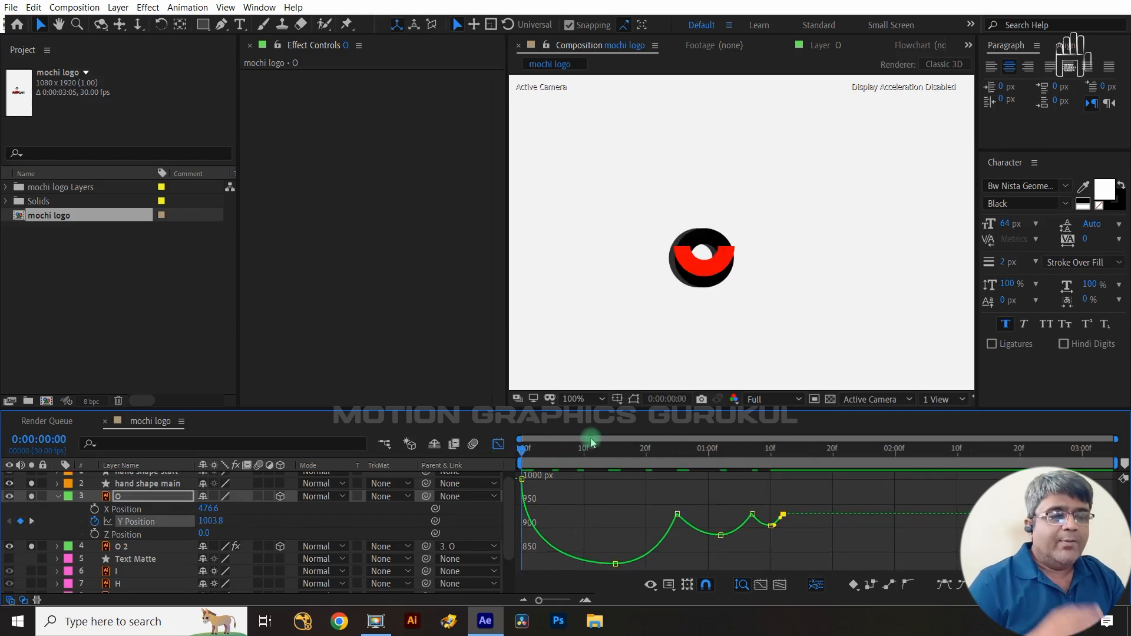
{"action": "left_click", "coordinate": [146, 499]}
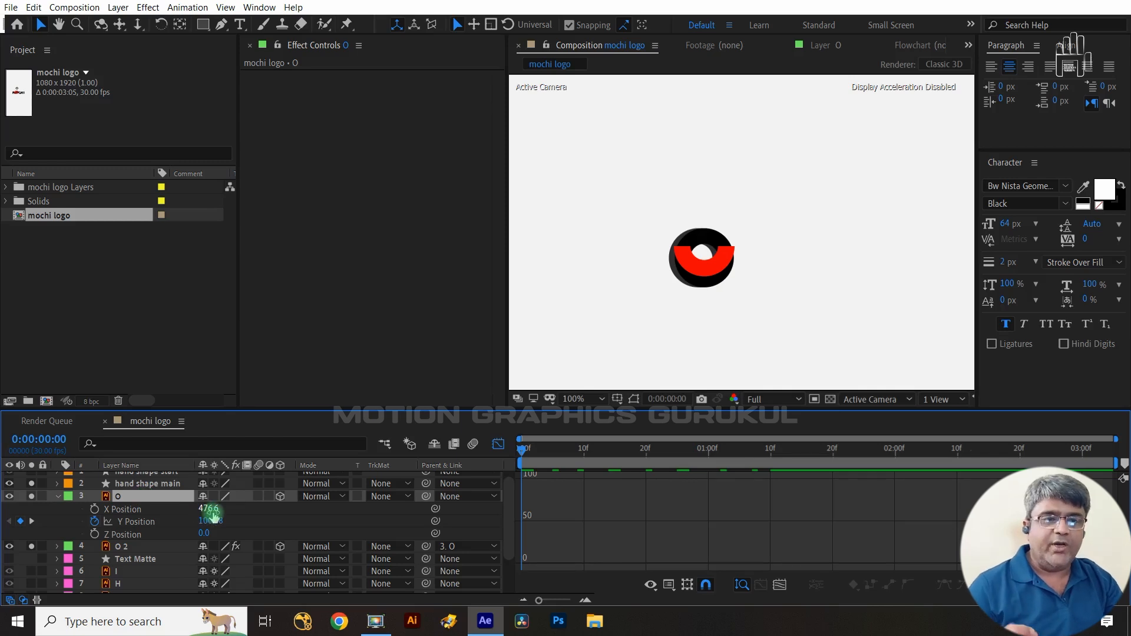
{"action": "left_click", "coordinate": [58, 496]}
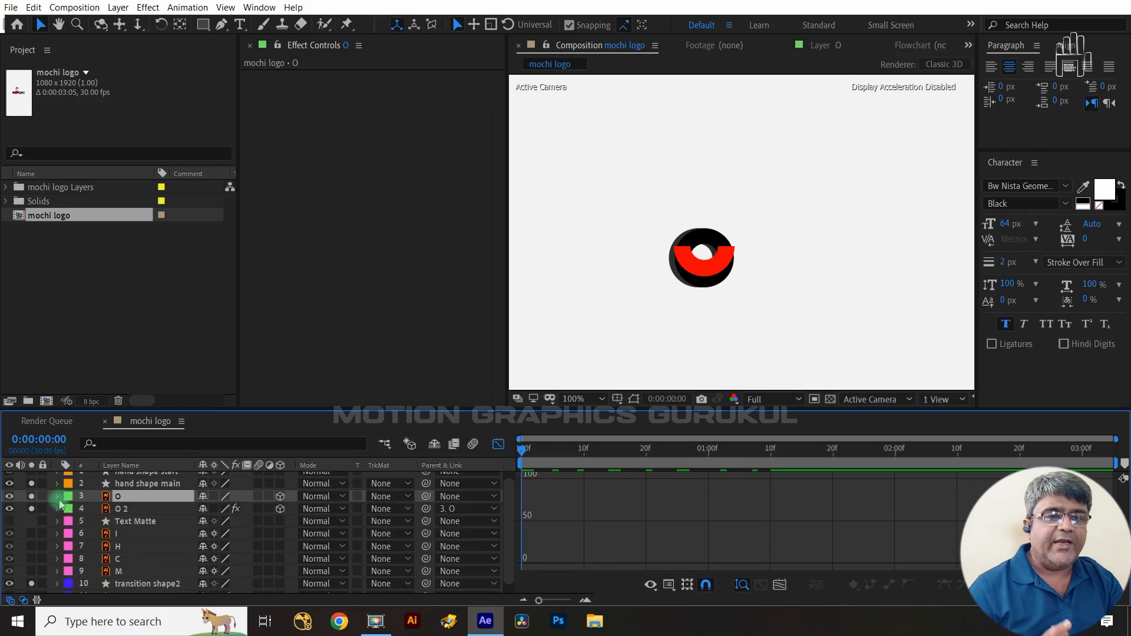
{"action": "key", "text": "r"}
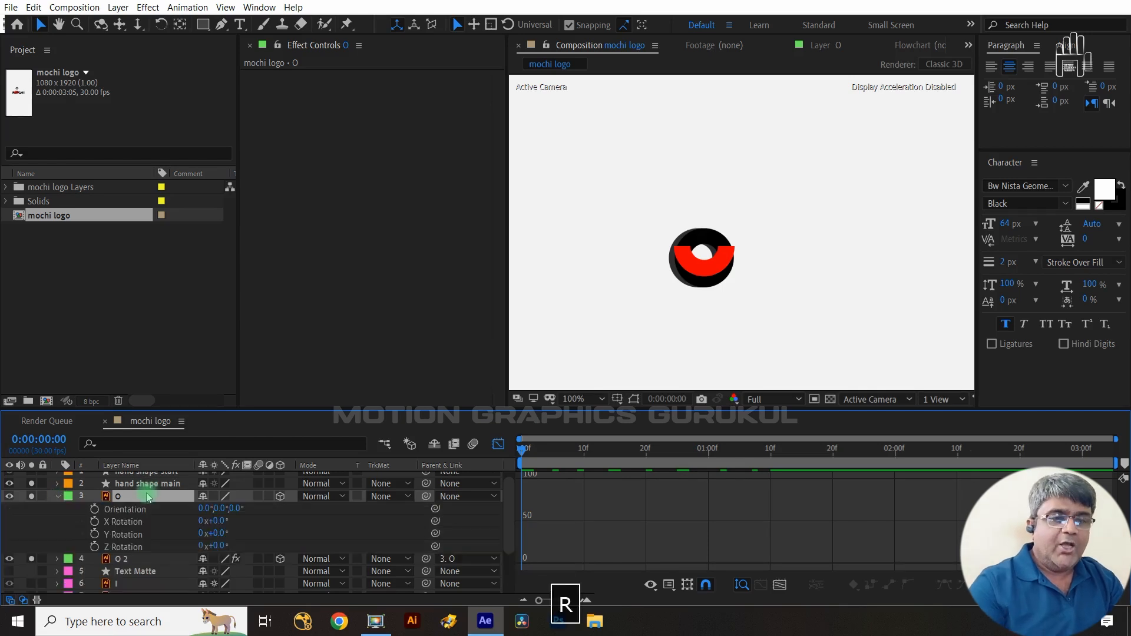
{"action": "left_click", "coordinate": [95, 534]}
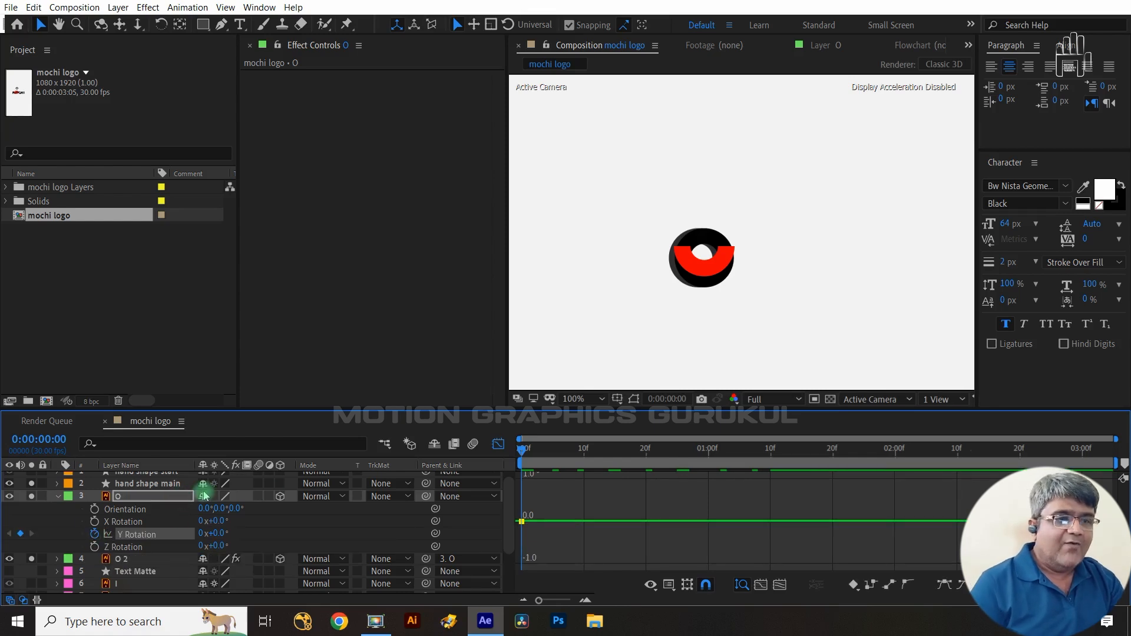
{"action": "left_click", "coordinate": [498, 444]}
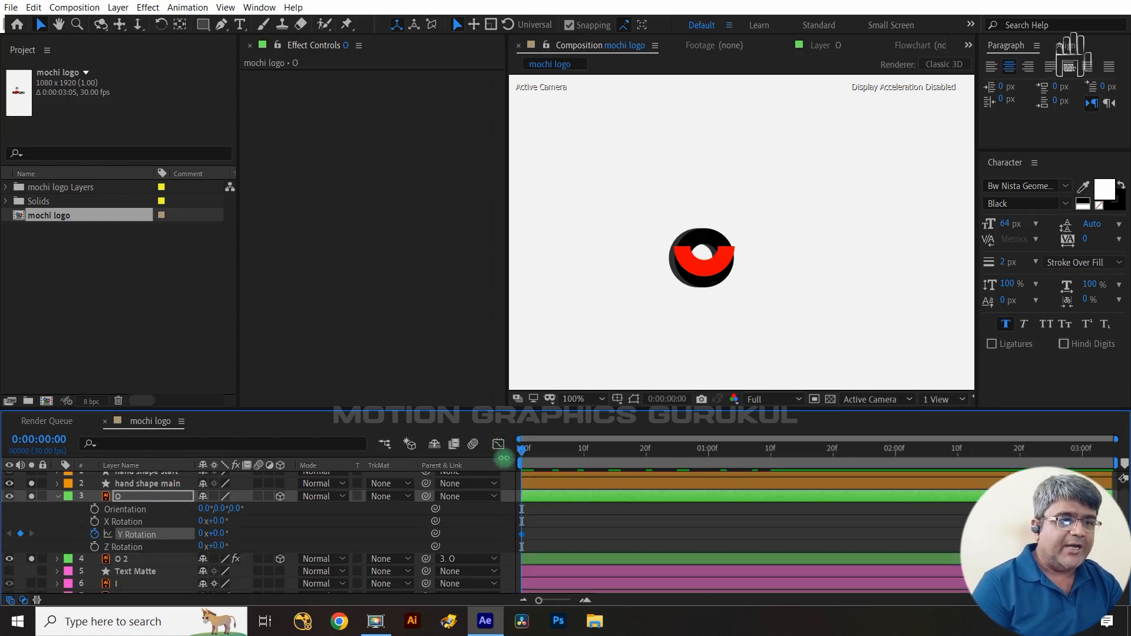
- Show only the O layer's animated properties and, at frame 15, set its Y Rotation to 1x
{"action": "left_click", "coordinate": [148, 504]}
{"action": "key", "text": "u"}
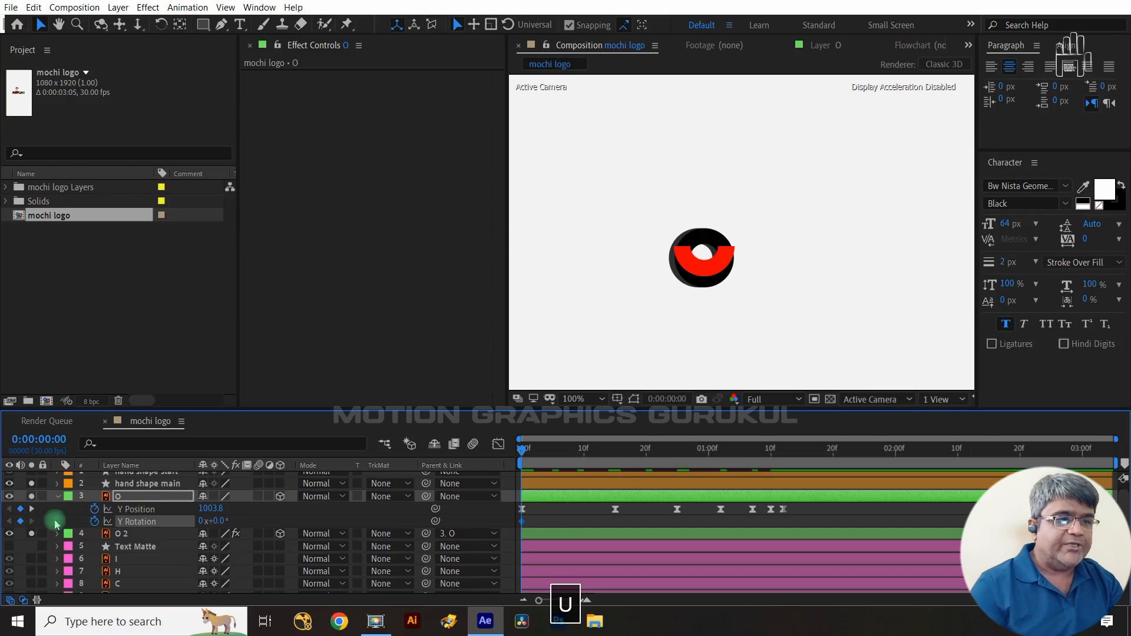
{"action": "left_click", "coordinate": [30, 509]}
{"action": "left_click", "coordinate": [633, 511]}
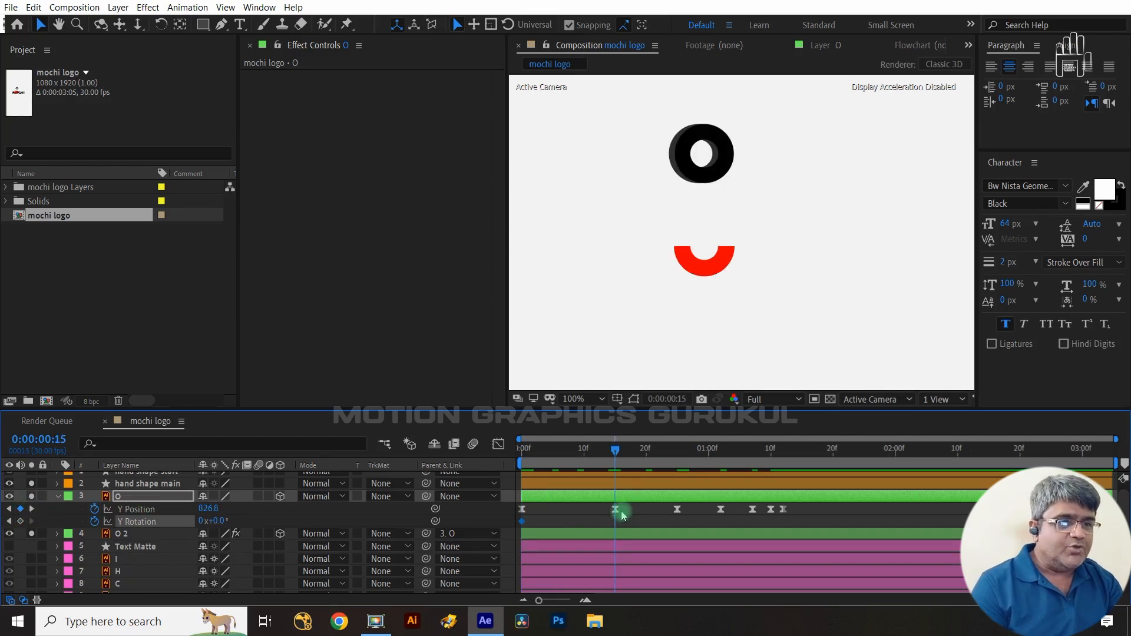
{"action": "left_click", "coordinate": [200, 520]}
{"action": "type", "text": "1"}
{"action": "key", "text": "Return"}
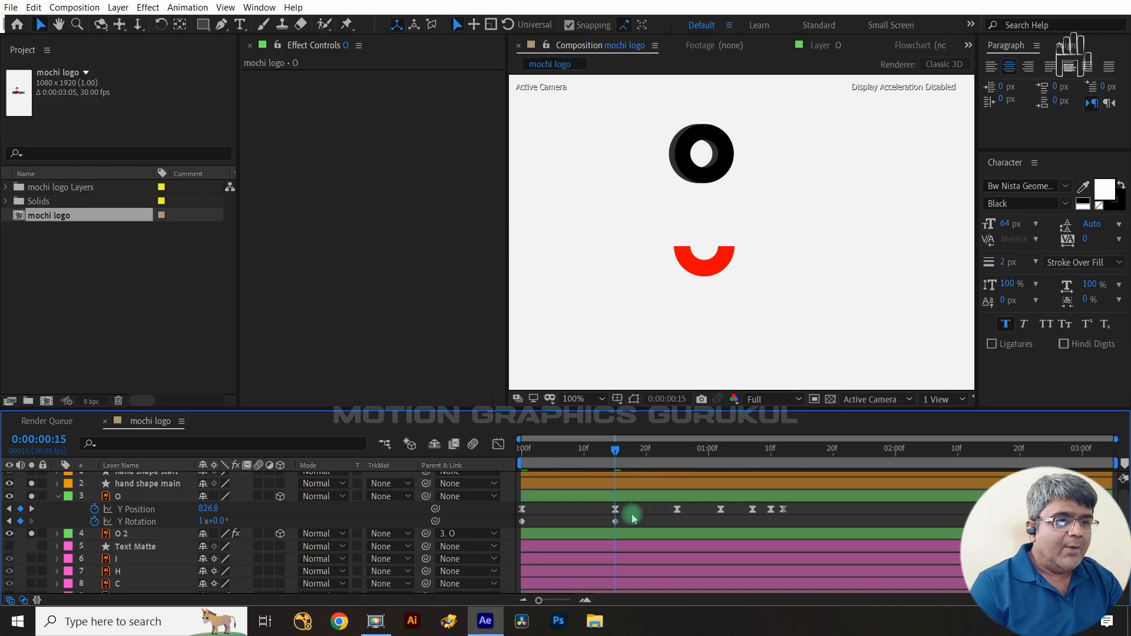
- Apply Easy Ease to the Y Rotation keyframes and stretch the curve's handle in the Graph Editor for a fast start
{"action": "key", "text": "F9"}
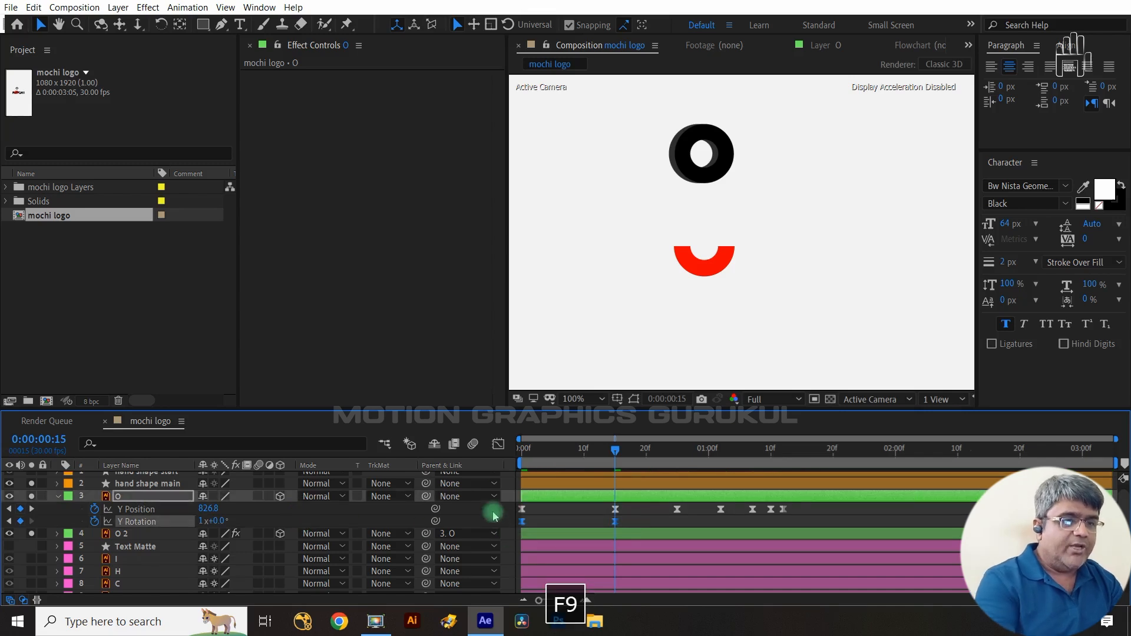
{"action": "left_click", "coordinate": [497, 443]}
{"action": "left_click", "coordinate": [559, 518]}
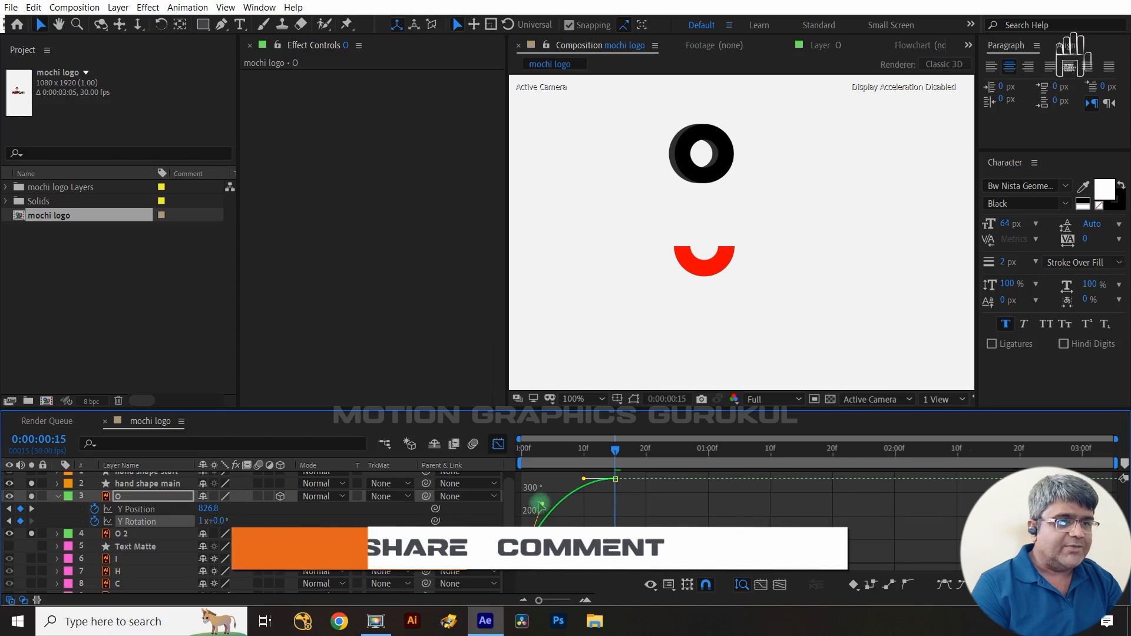
{"action": "left_click", "coordinate": [614, 451]}
{"action": "left_click_drag", "start_coordinate": [614, 451], "coordinate": [521, 484]}
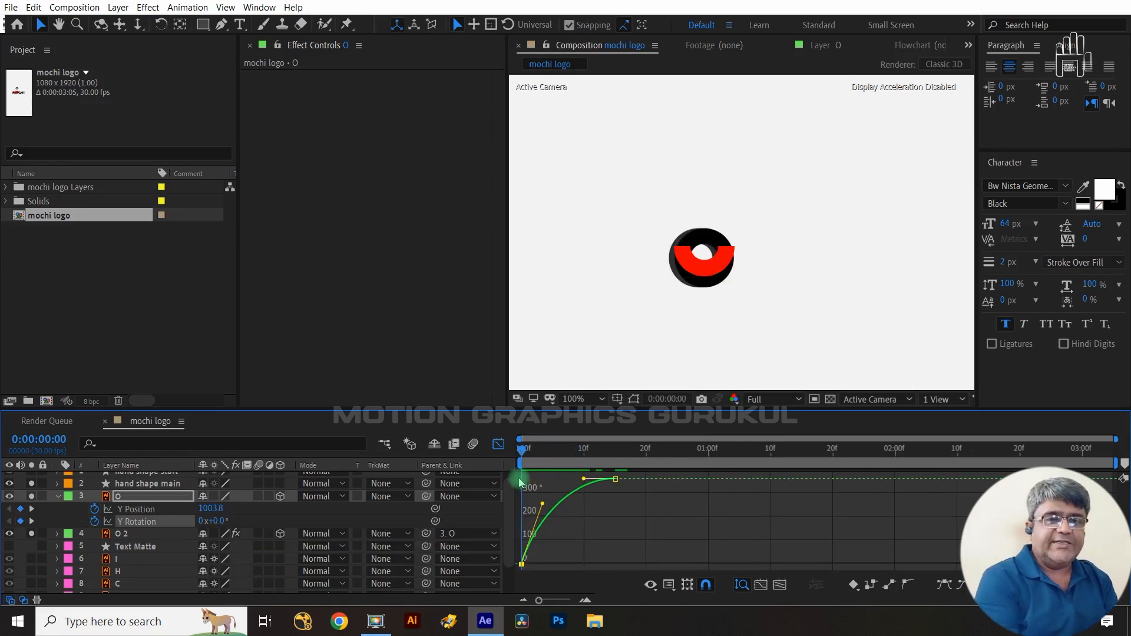
- On the O 2 layer, start an X Position keyframe at frame 0 and set X Position to 119.9 at frame 7
{"action": "left_click", "coordinate": [129, 534]}
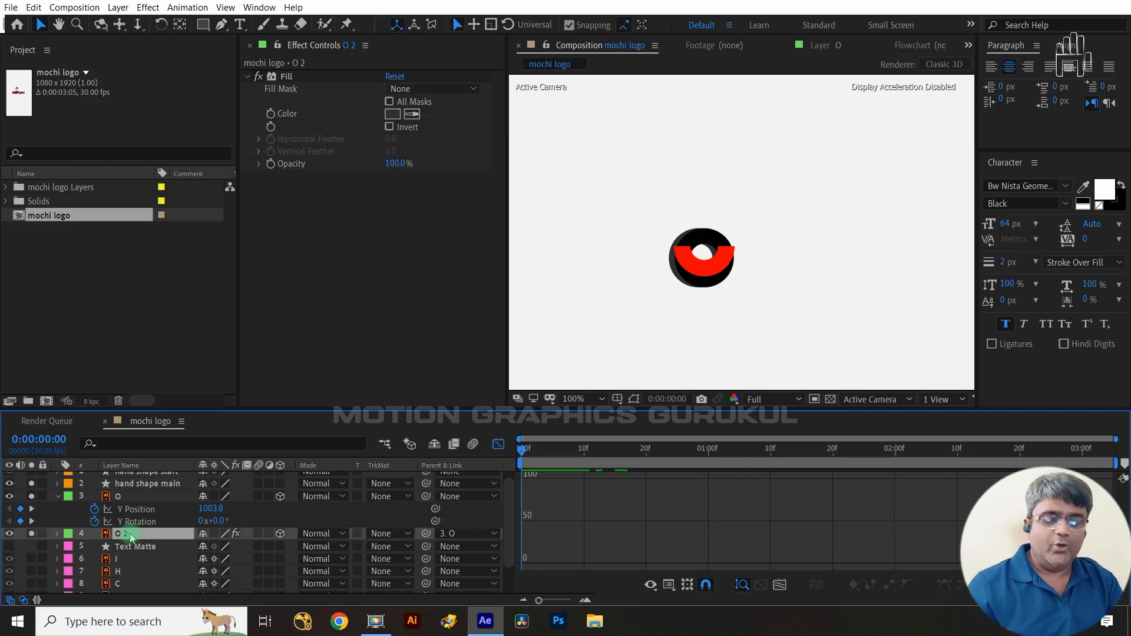
{"action": "key", "text": "p"}
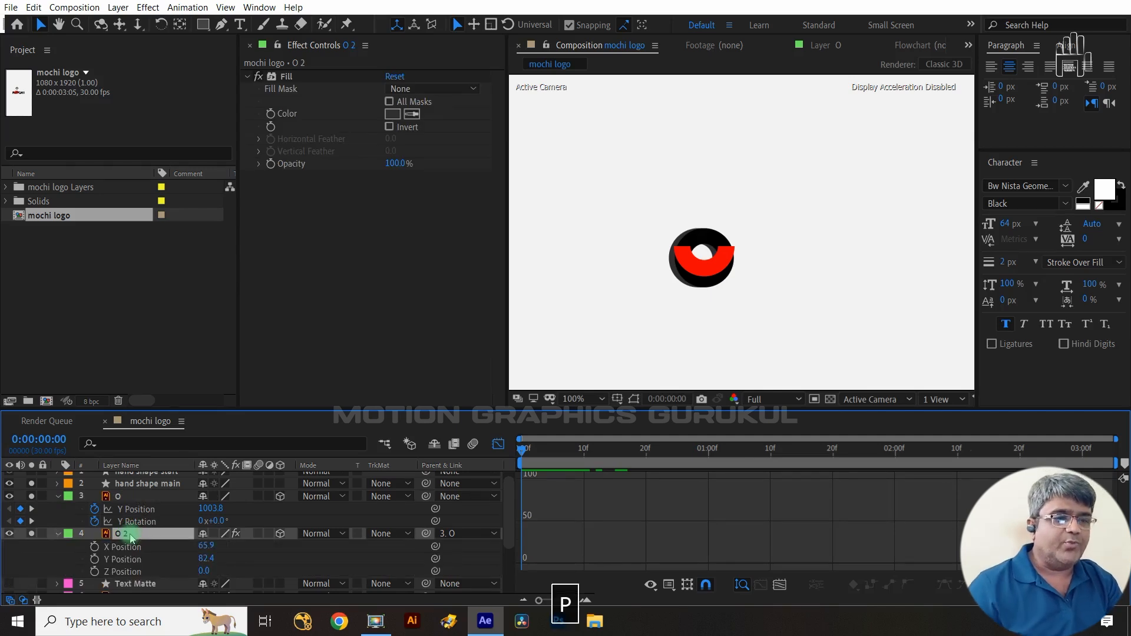
{"action": "left_click", "coordinate": [498, 443]}
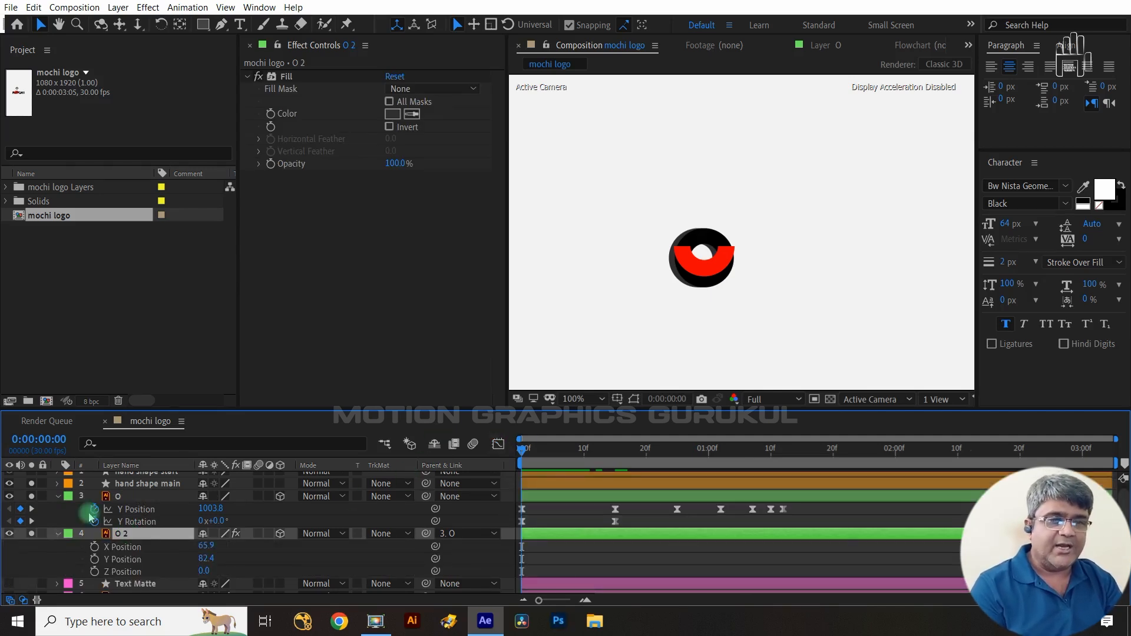
{"action": "left_click", "coordinate": [95, 547]}
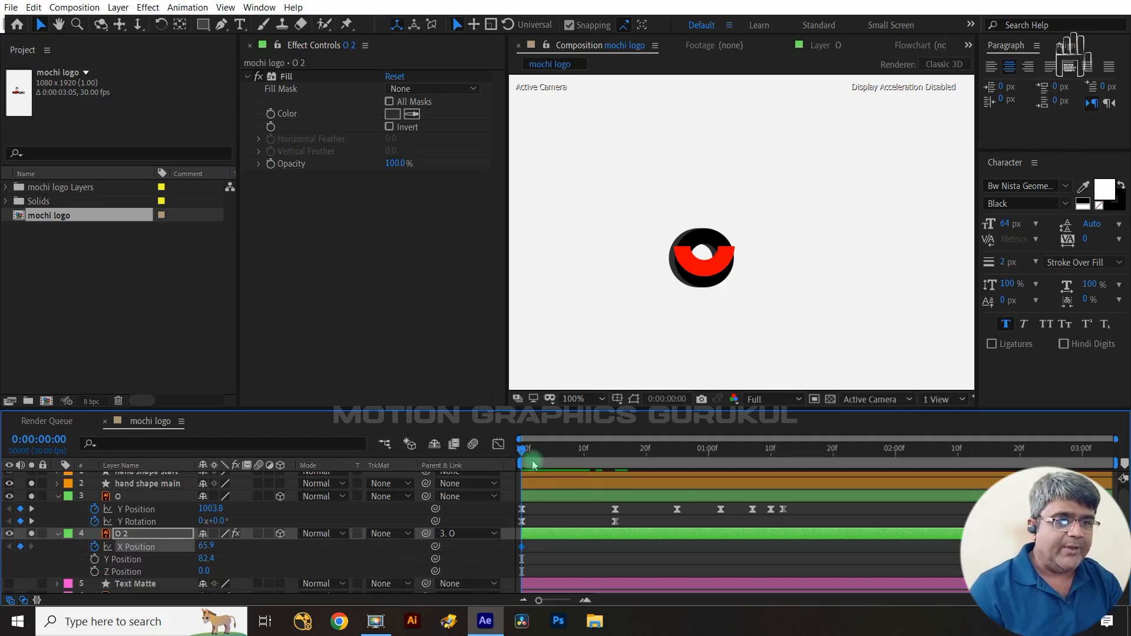
{"action": "left_click_drag", "start_coordinate": [526, 453], "coordinate": [568, 461]}
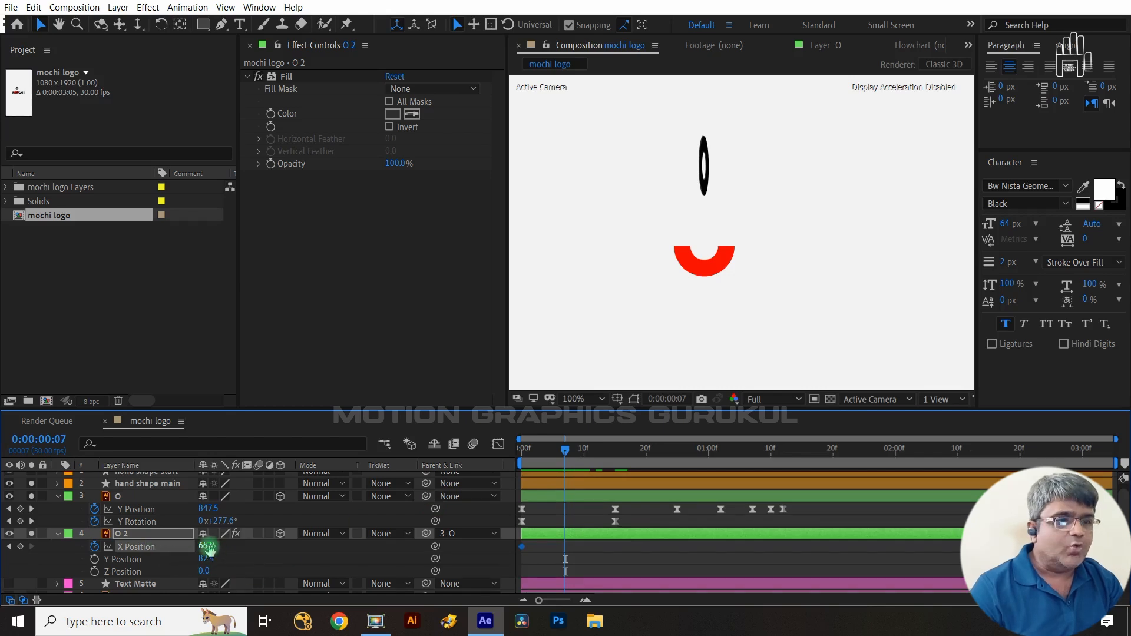
{"action": "left_click_drag", "start_coordinate": [207, 549], "coordinate": [239, 542]}
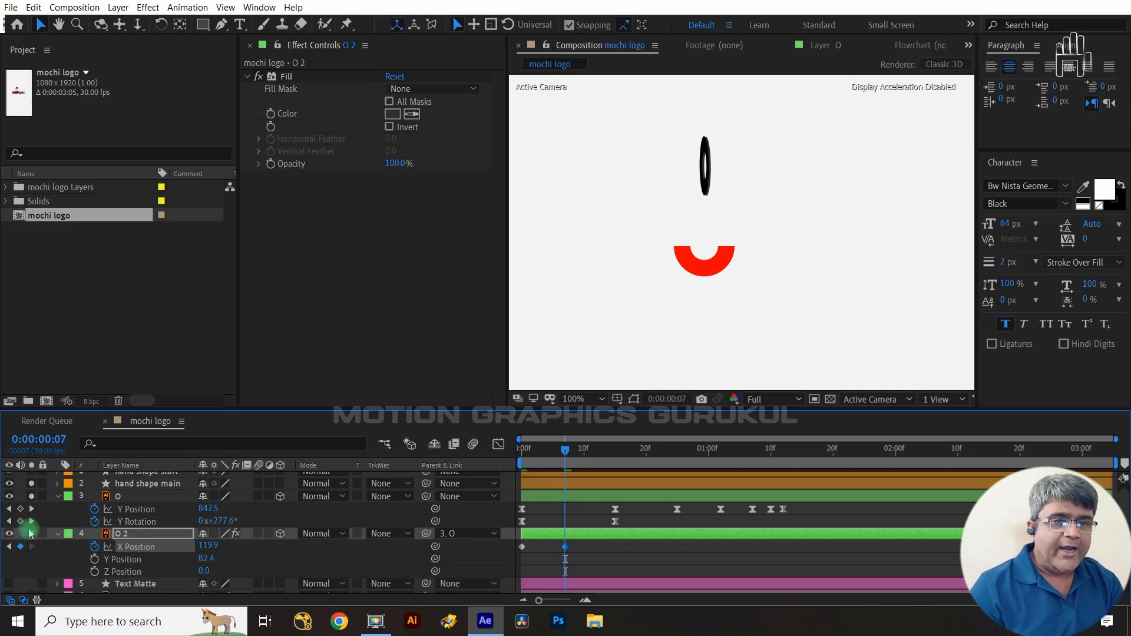
- Try to copy the O layer's X Position value into O 2's X Position at frame 15
{"action": "left_click", "coordinate": [32, 521]}
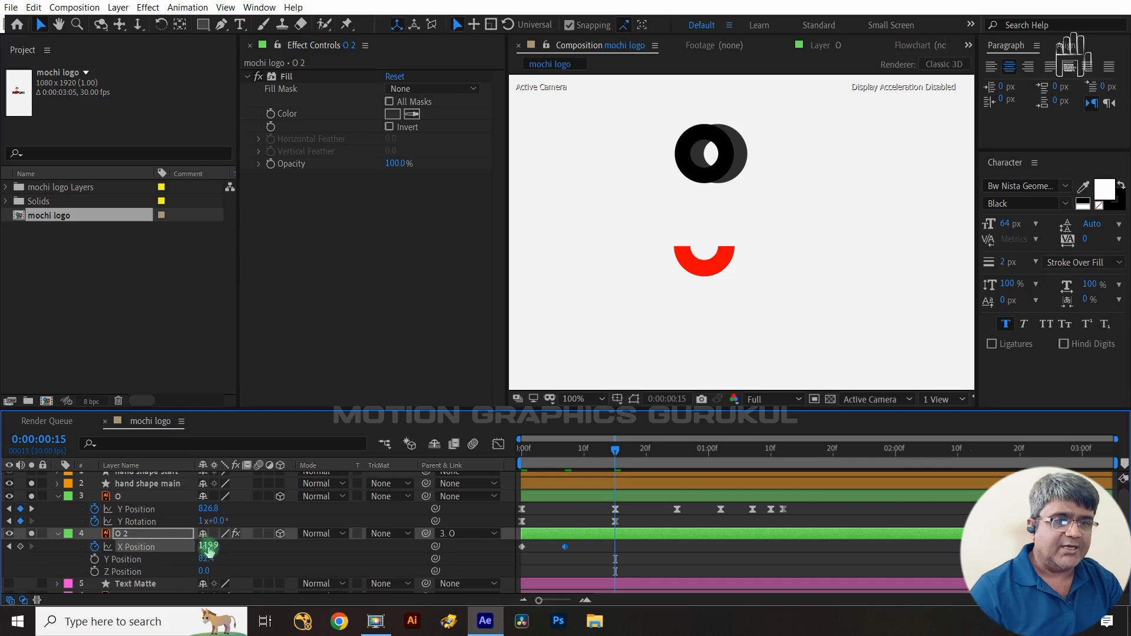
{"action": "left_click", "coordinate": [151, 498]}
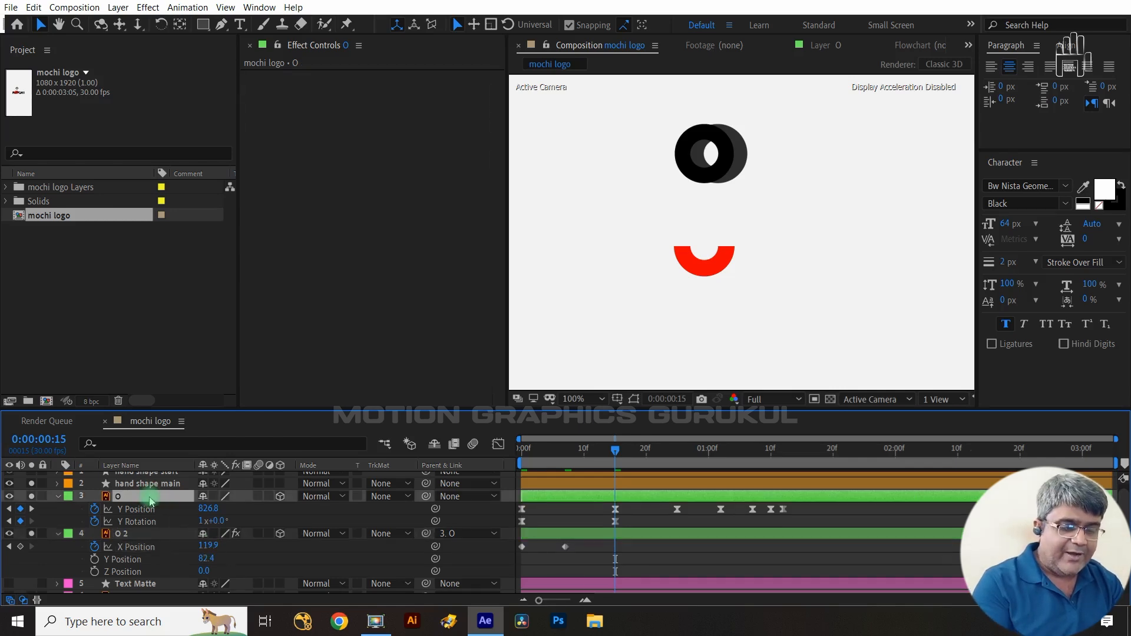
{"action": "key", "text": "p"}
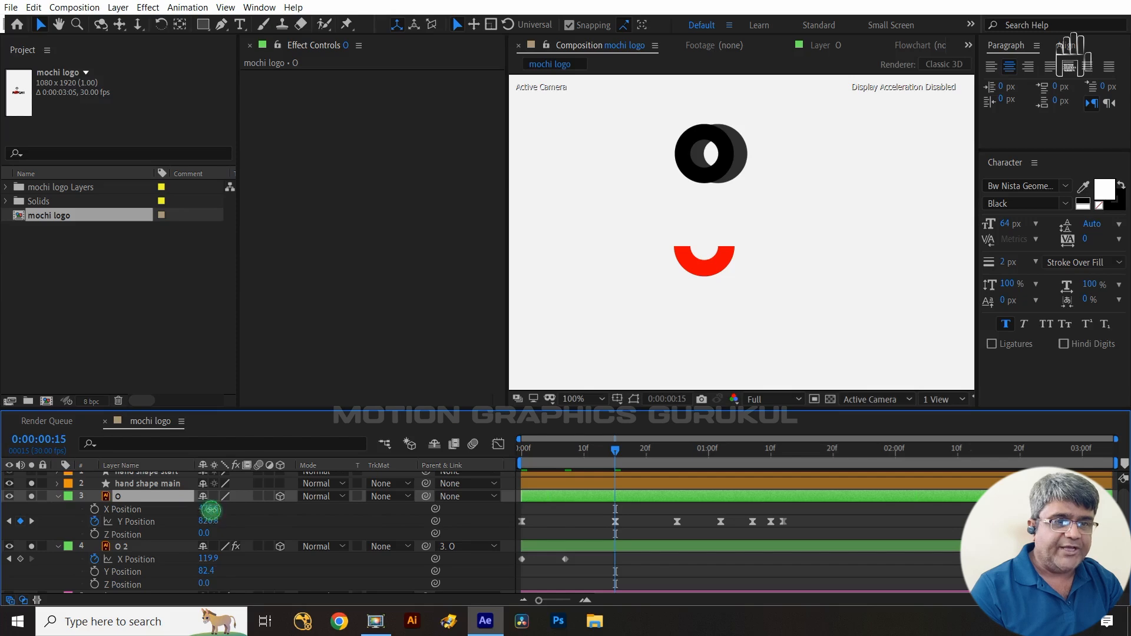
{"action": "key", "text": "ctrl+c"}
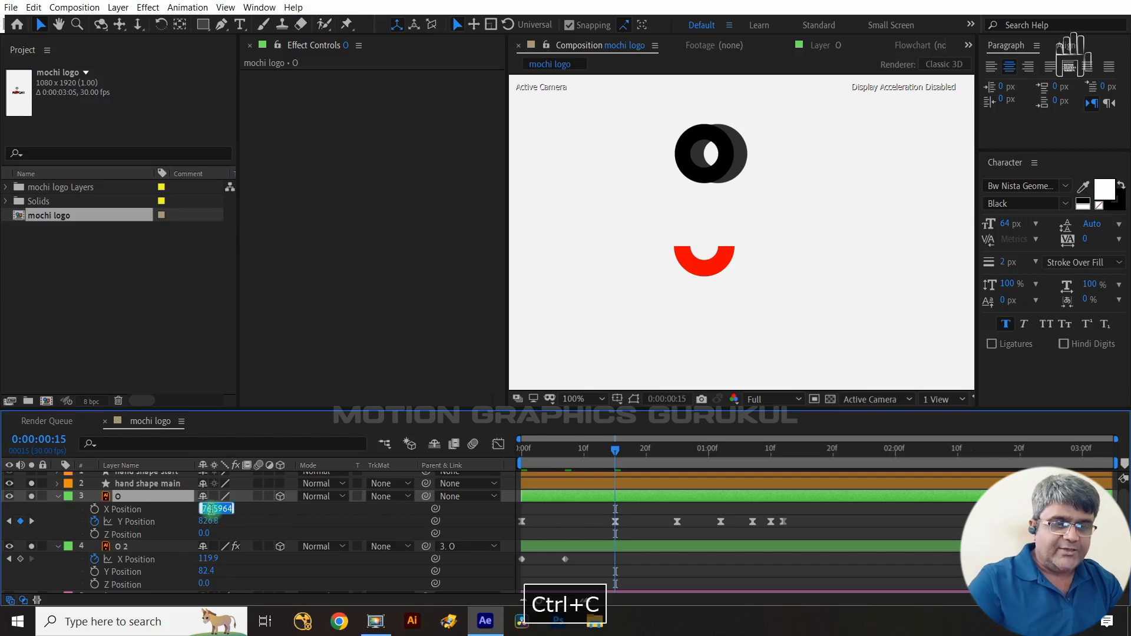
{"action": "left_click", "coordinate": [212, 559]}
{"action": "key", "text": "ctrl+v"}
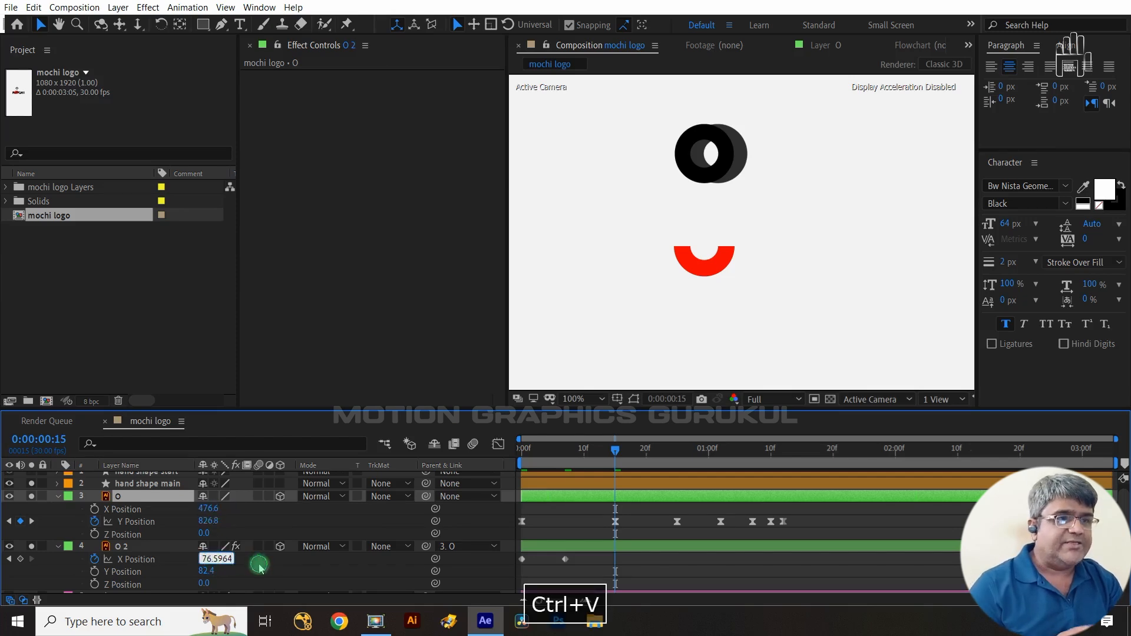
{"action": "left_click", "coordinate": [259, 565]}
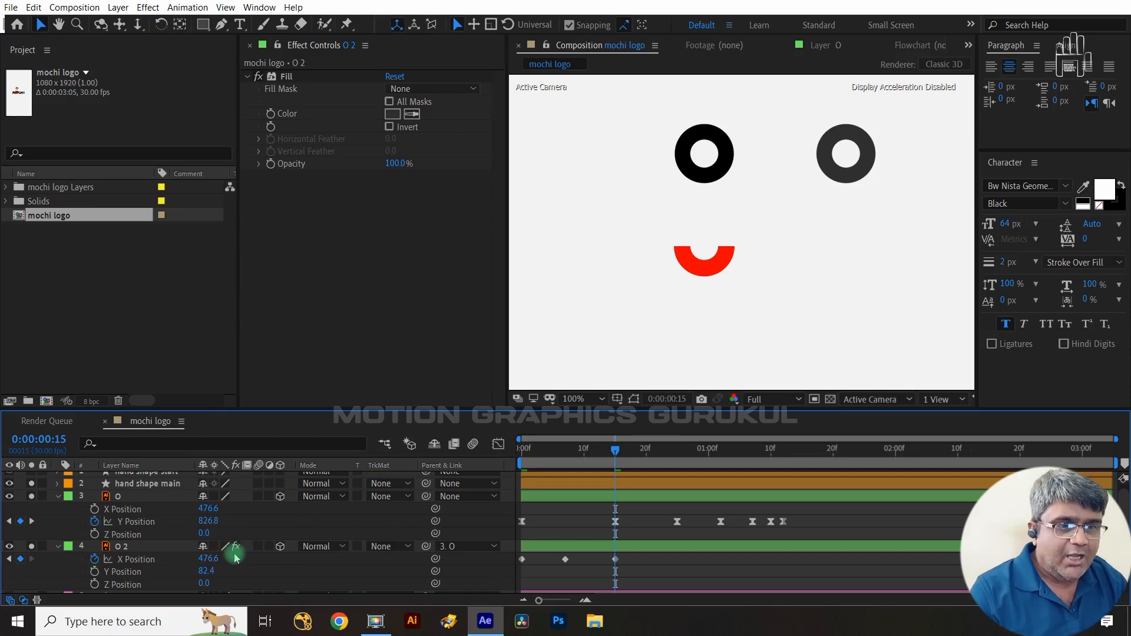
- Move the O 2 layer in the viewer onto the O letter at frame 15, X Position about 81.6
{"action": "left_click", "coordinate": [165, 546]}
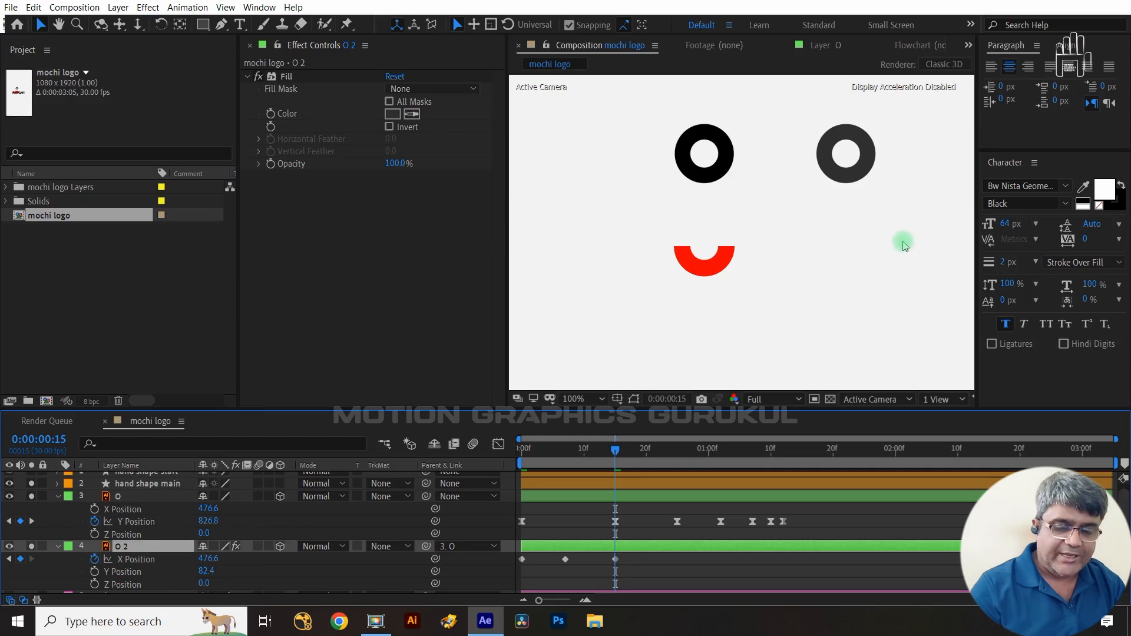
{"action": "key", "text": "ctrl+shift+h"}
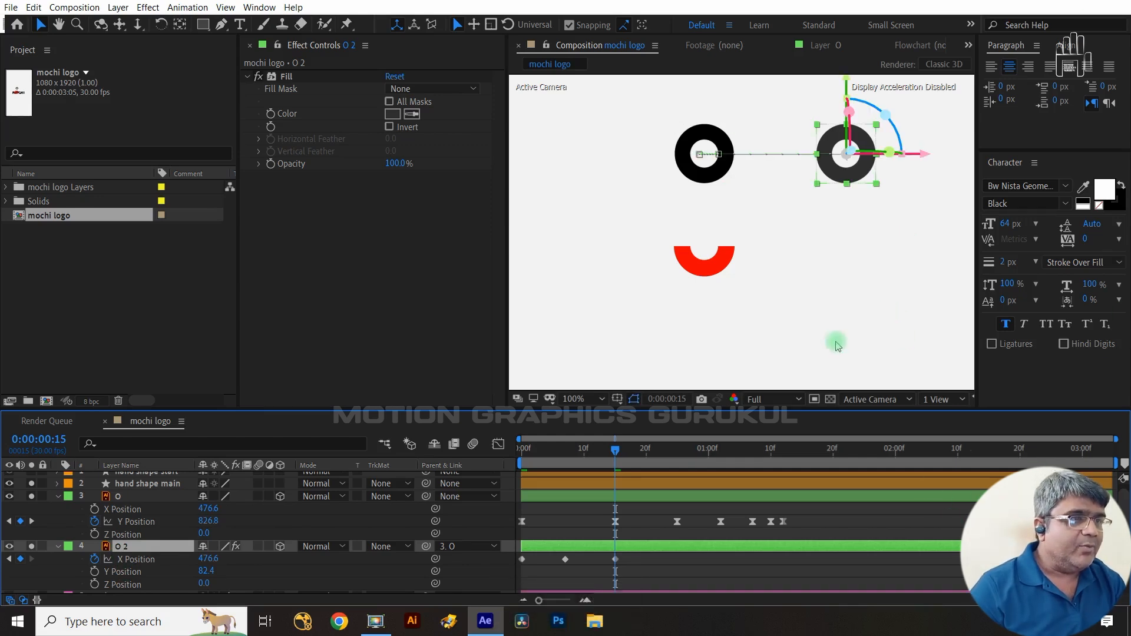
{"action": "left_click_drag", "start_coordinate": [914, 157], "coordinate": [692, 169]}
{"action": "left_click", "coordinate": [725, 581]}
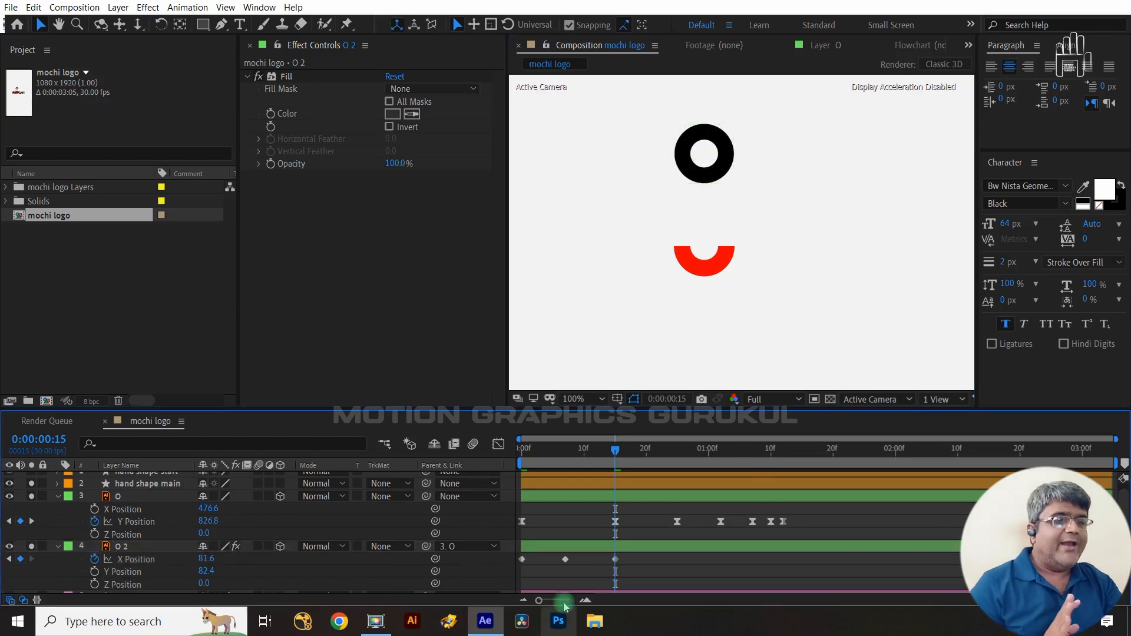
- Shift O 2's middle X Position keyframe to about frame 8 and apply Easy Ease to all its X Position keyframes
{"action": "left_click_drag", "start_coordinate": [565, 559], "coordinate": [571, 559]}
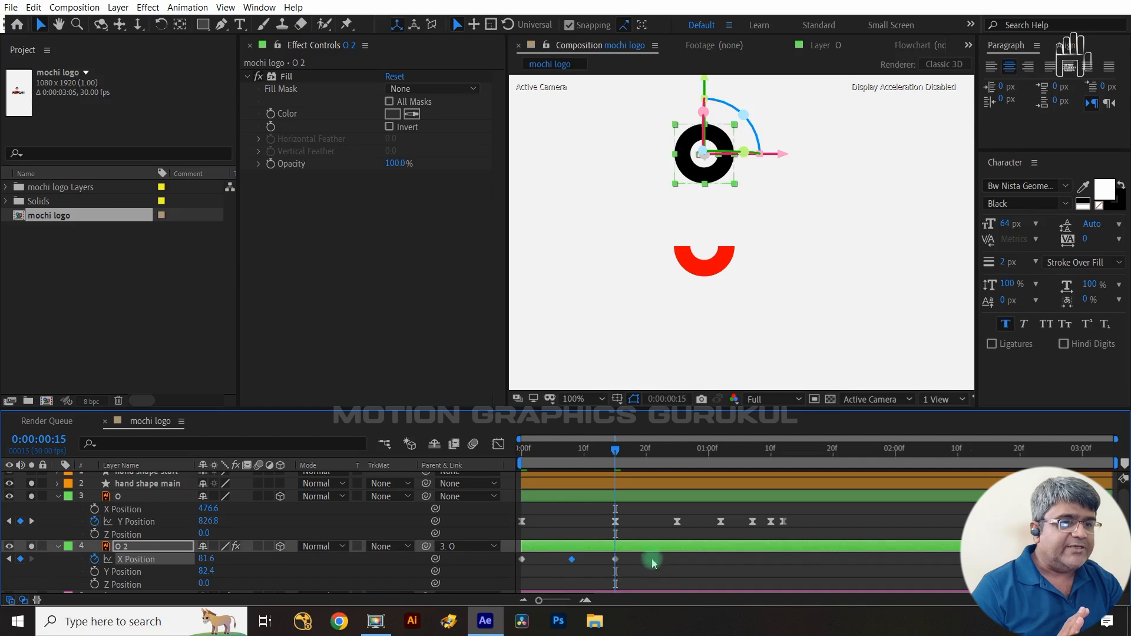
{"action": "left_click_drag", "start_coordinate": [652, 563], "coordinate": [499, 572]}
{"action": "key", "text": "F9"}
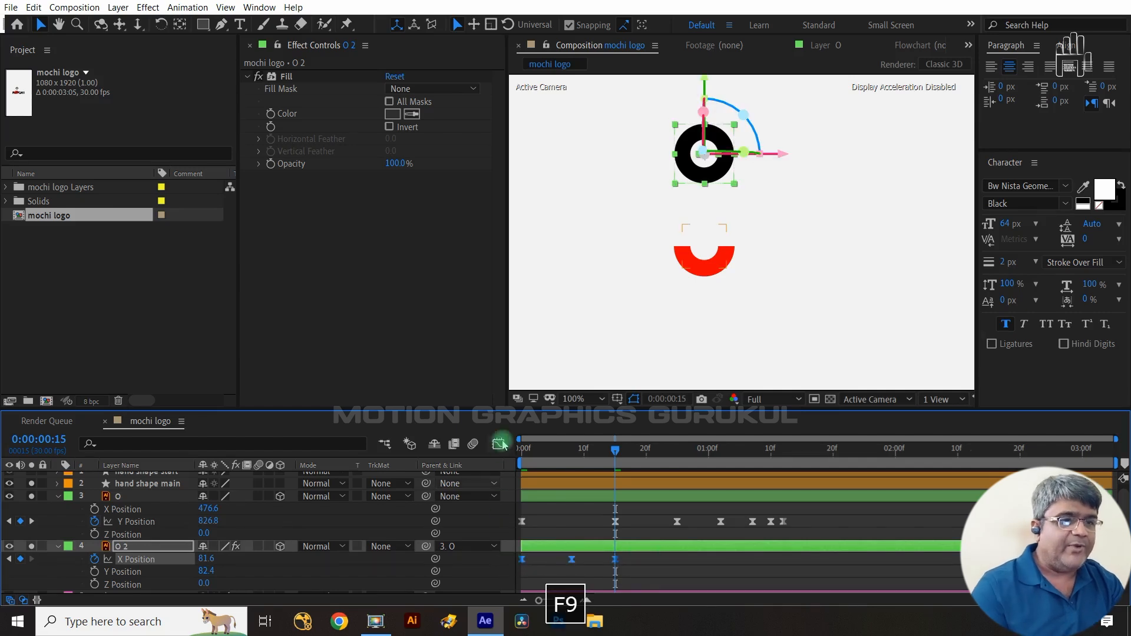
- Reshape the handles of O 2's X Position curve in the Graph Editor for a fast start and soft landing
{"action": "left_click_drag", "start_coordinate": [615, 449], "coordinate": [605, 560]}
{"action": "left_click", "coordinate": [523, 577]}
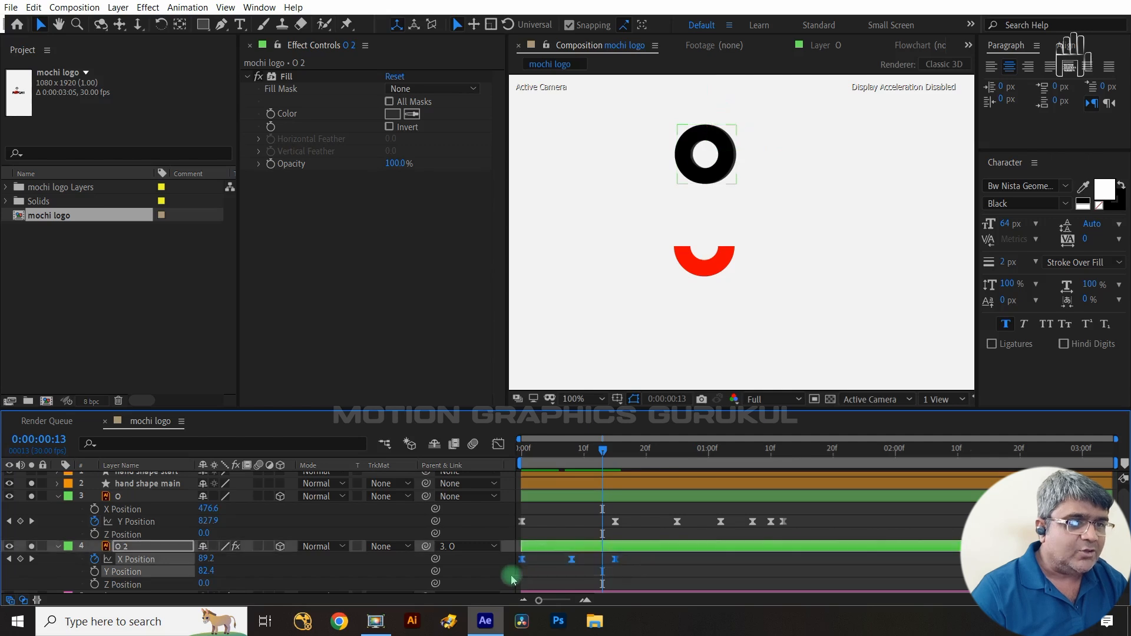
{"action": "left_click", "coordinate": [501, 448]}
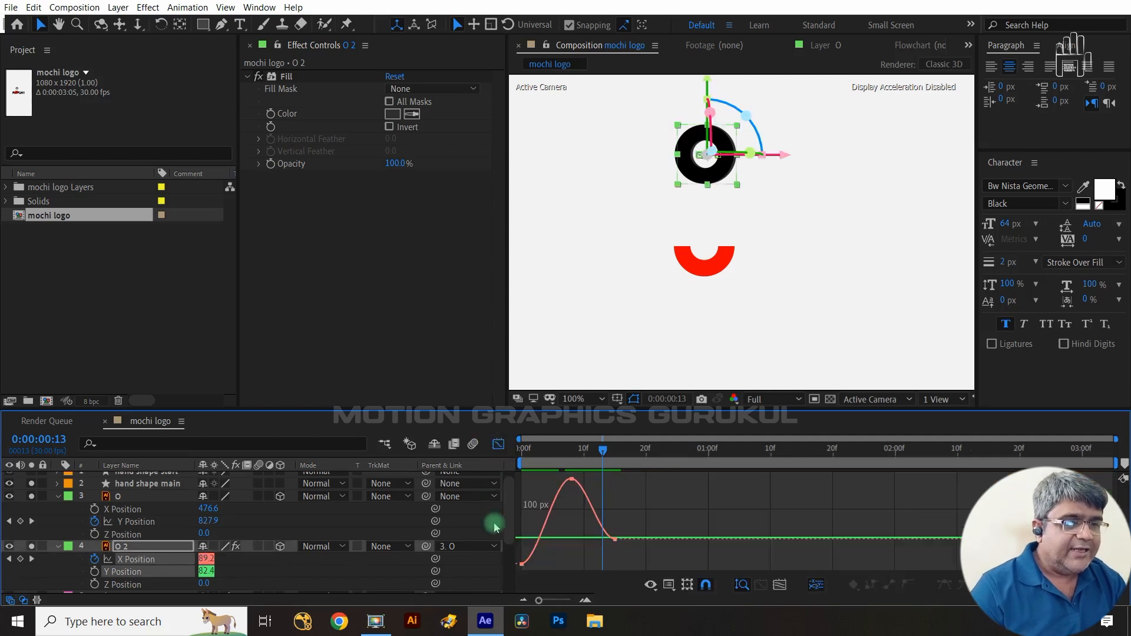
{"action": "left_click_drag", "start_coordinate": [547, 553], "coordinate": [521, 497]}
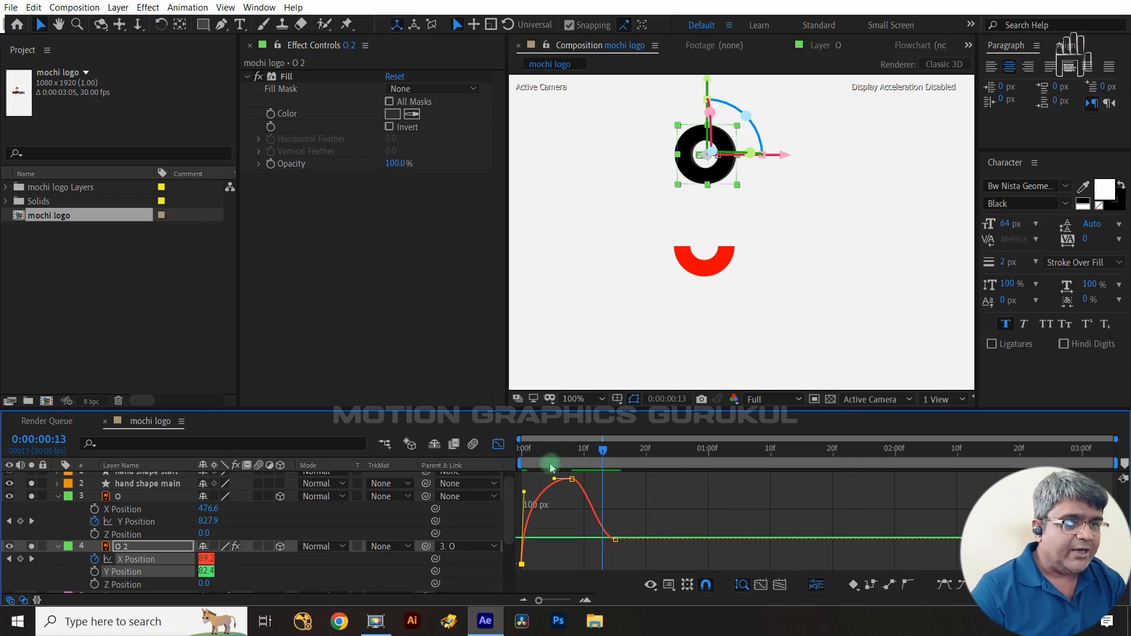
{"action": "left_click_drag", "start_coordinate": [551, 465], "coordinate": [575, 505]}
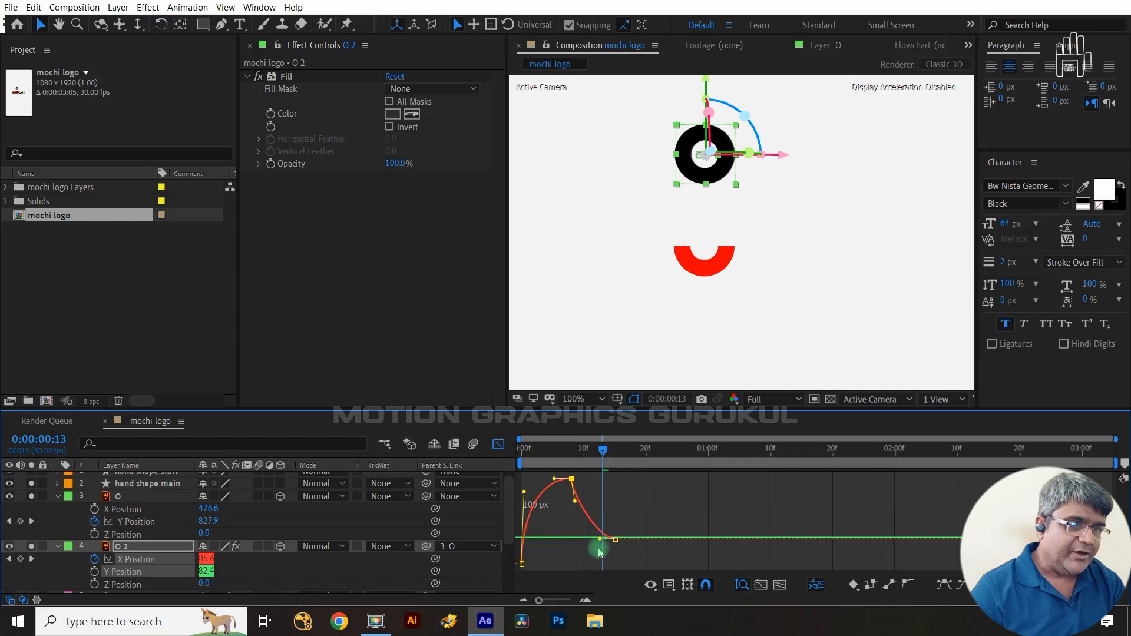
{"action": "left_click_drag", "start_coordinate": [600, 538], "coordinate": [590, 537]}
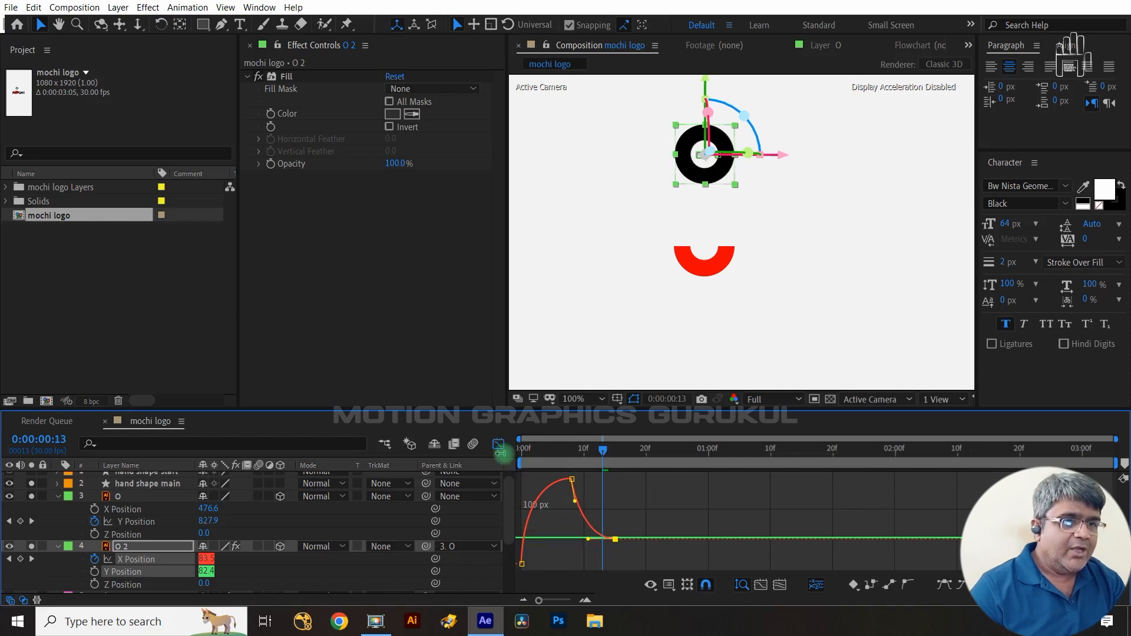
{"action": "left_click", "coordinate": [498, 444]}
{"action": "left_click_drag", "start_coordinate": [587, 448], "coordinate": [601, 494]}
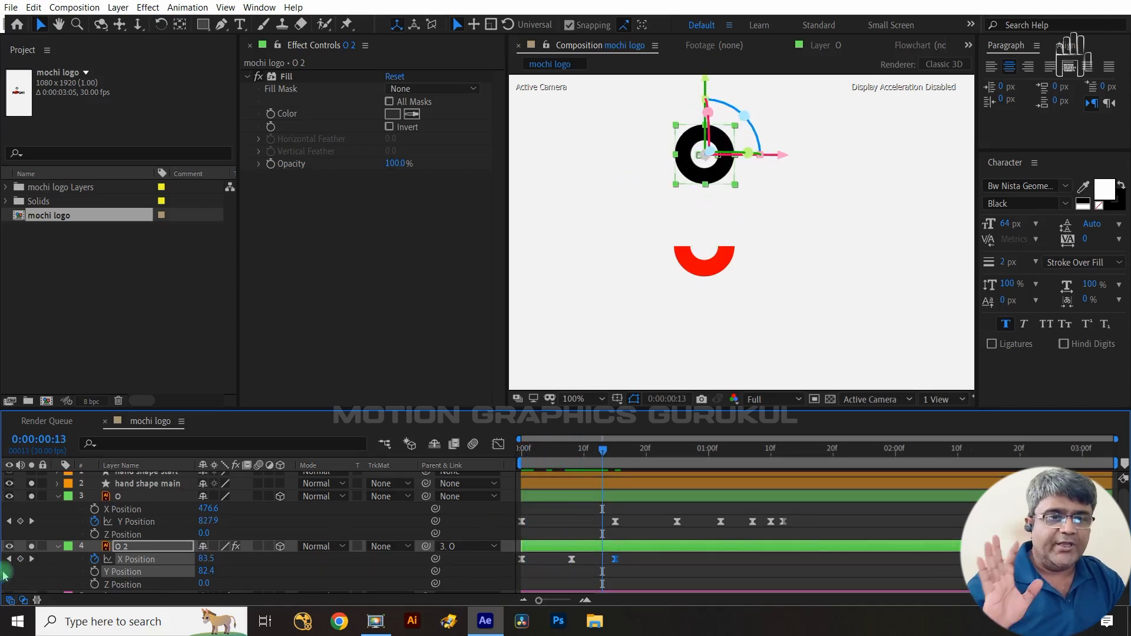
- Collapse the O and O 2 layers and inspect the hand shape start and hand shape main layers
{"action": "left_click", "coordinate": [59, 498]}
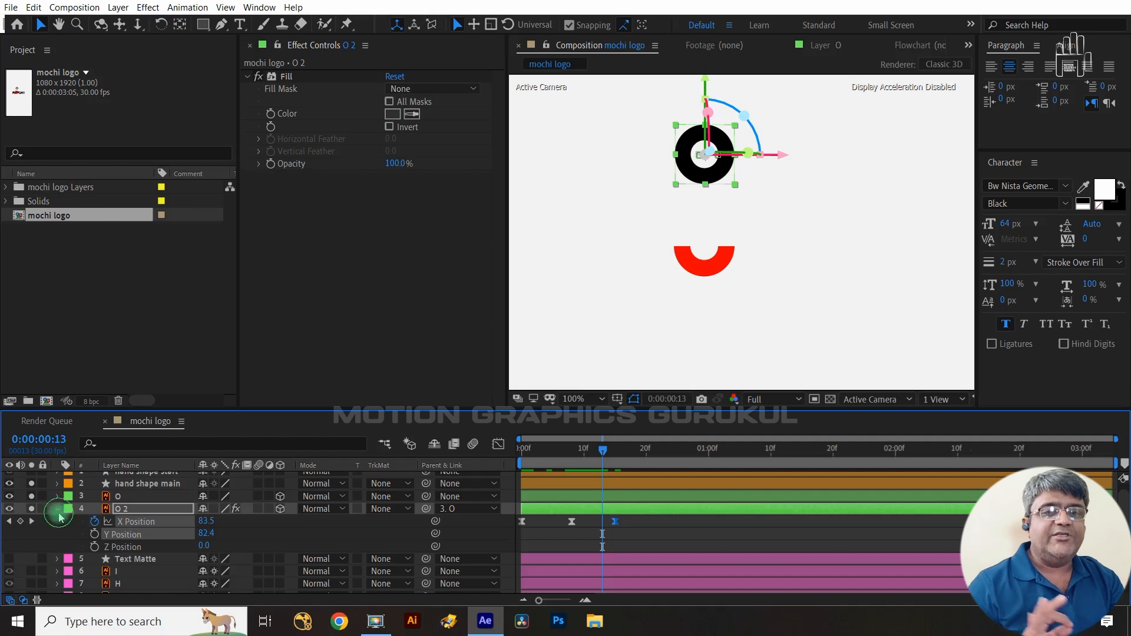
{"action": "left_click", "coordinate": [59, 511]}
{"action": "scroll", "coordinate": [104, 556], "scroll_direction": "up", "scroll_amount": 1}
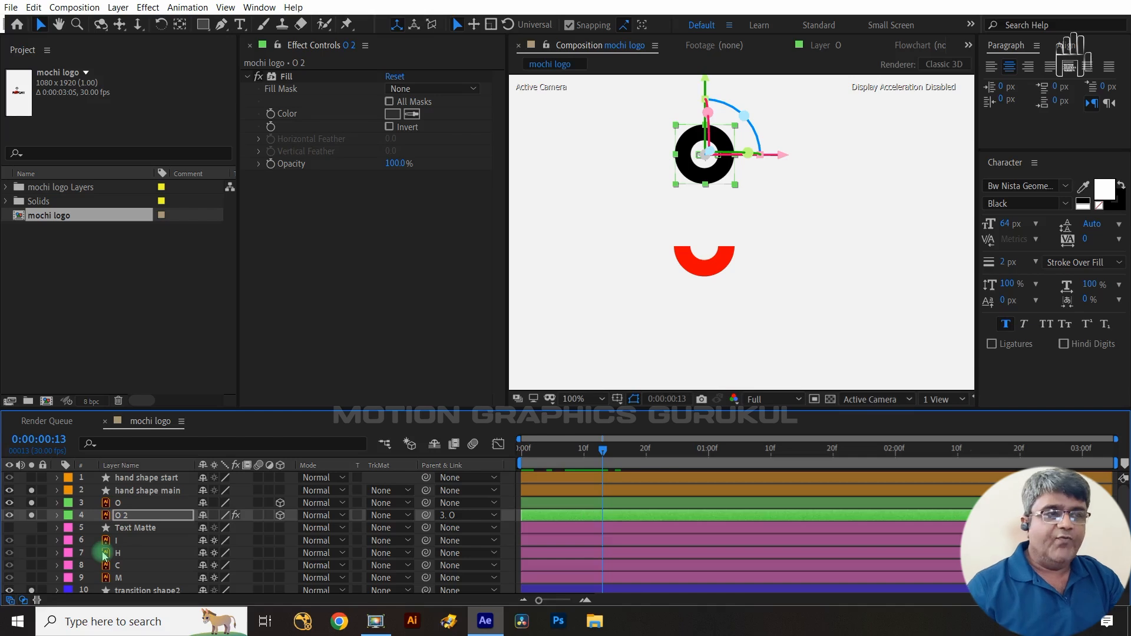
{"action": "left_click", "coordinate": [158, 491]}
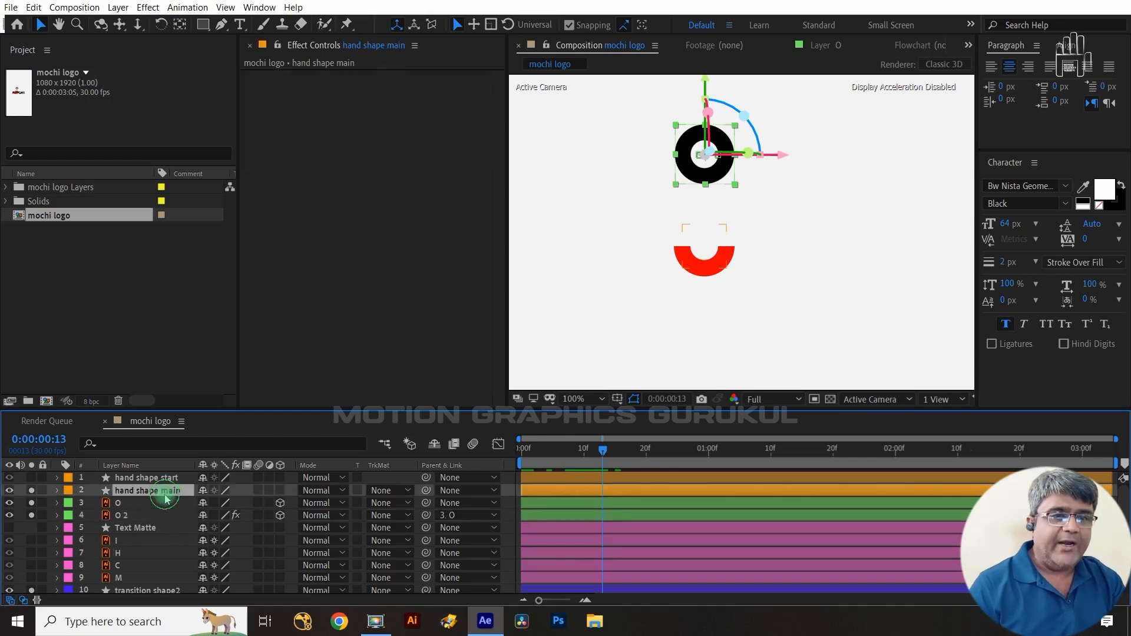
{"action": "left_click", "coordinate": [150, 478], "text": "ctrl"}
{"action": "left_click", "coordinate": [31, 477]}
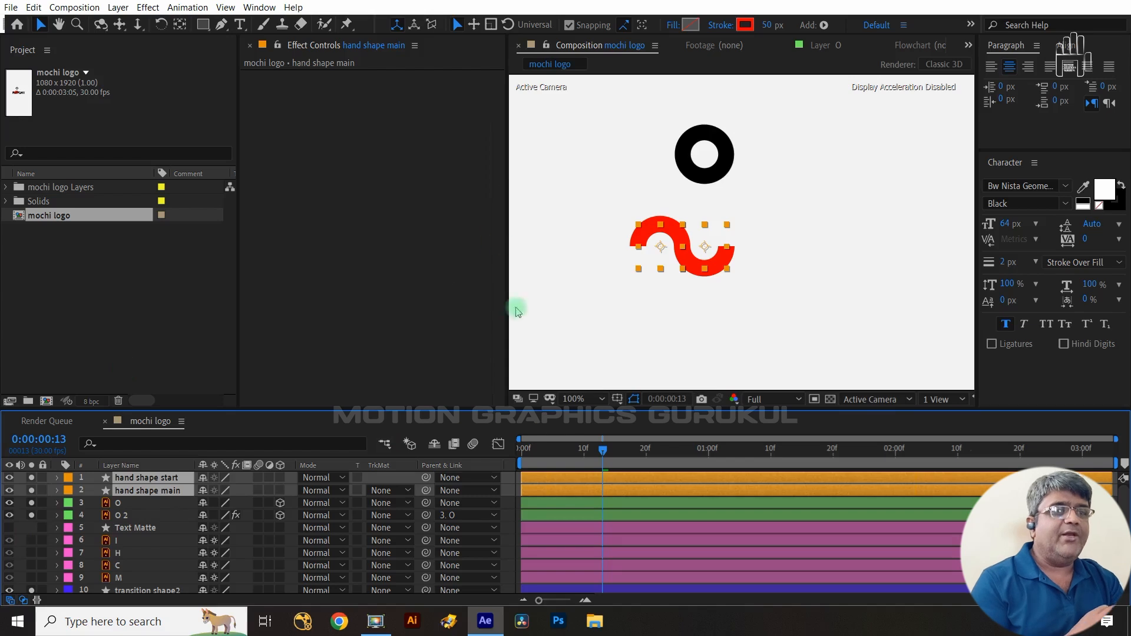
{"action": "left_click", "coordinate": [171, 516]}
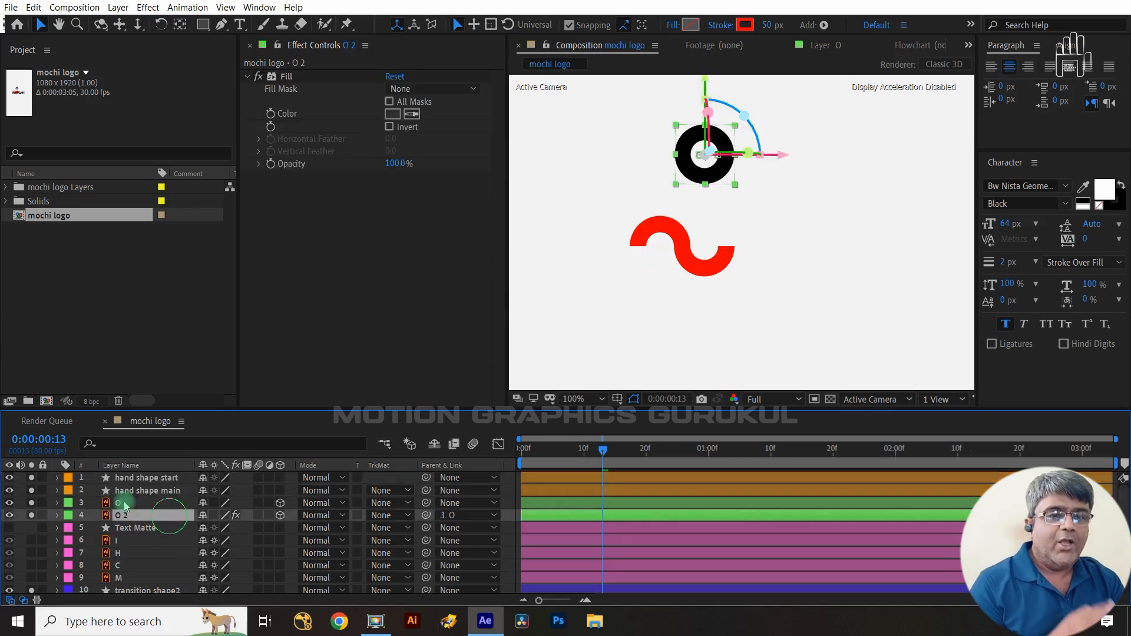
- Set the hand shape start layer's Trim Paths Start and End both to 50%
{"action": "left_click", "coordinate": [57, 477]}
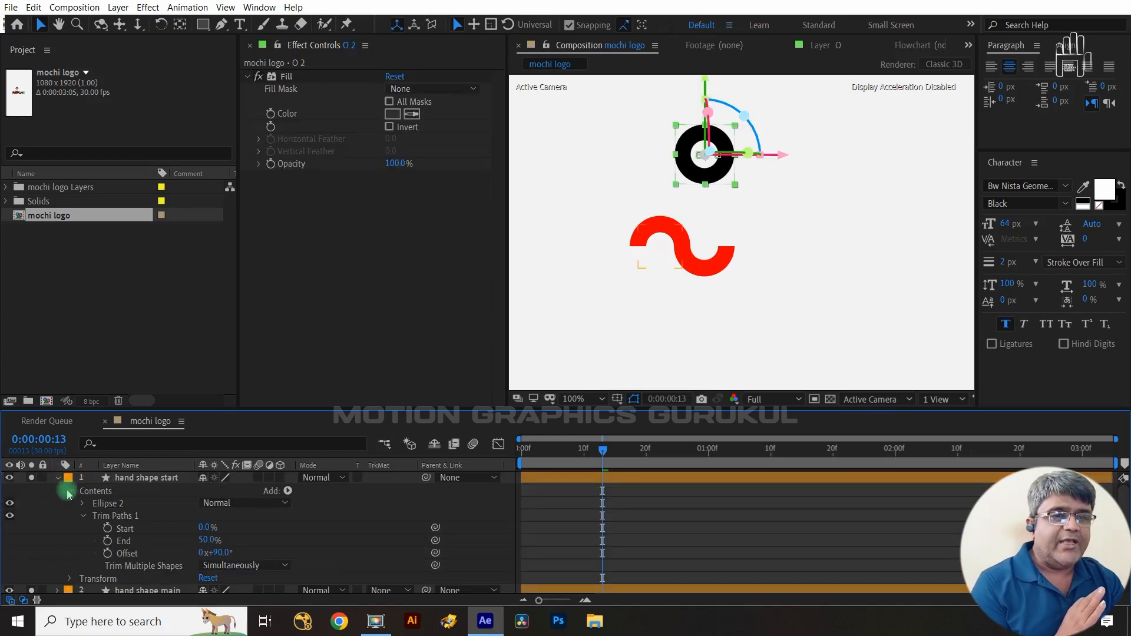
{"action": "left_click", "coordinate": [343, 534]}
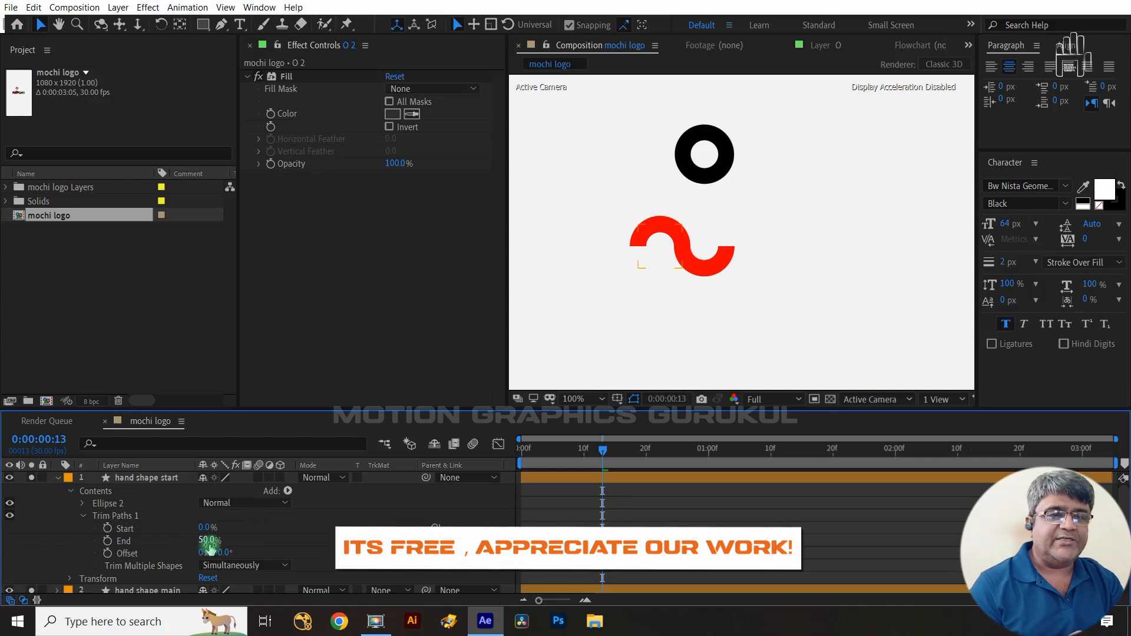
{"action": "left_click_drag", "start_coordinate": [207, 546], "coordinate": [248, 526]}
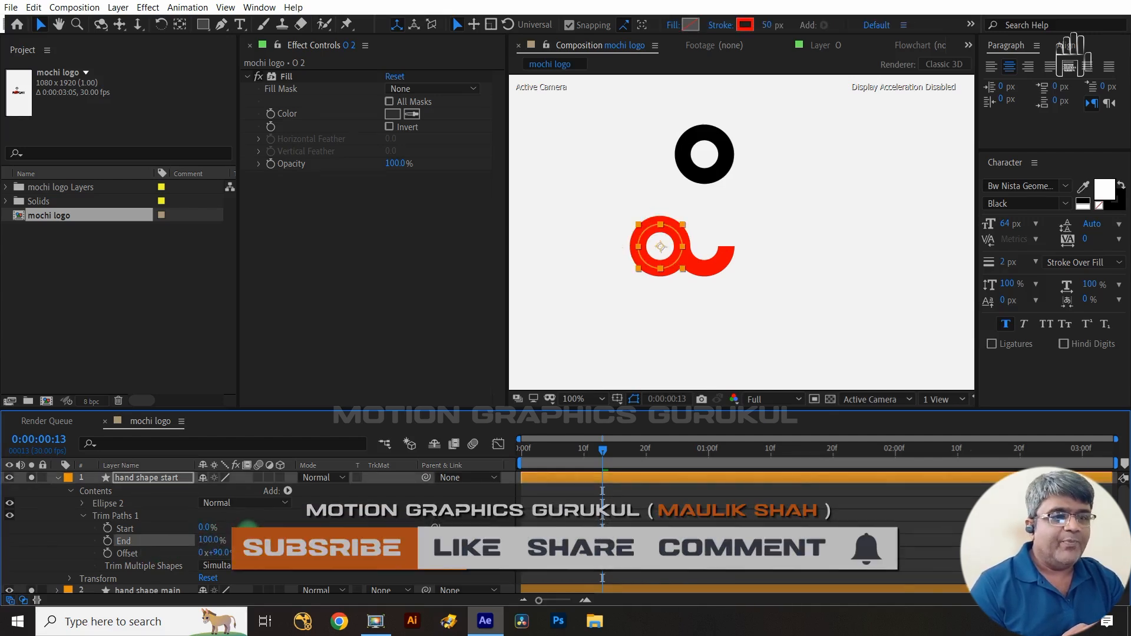
{"action": "left_click", "coordinate": [200, 545]}
{"action": "type", "text": "50"}
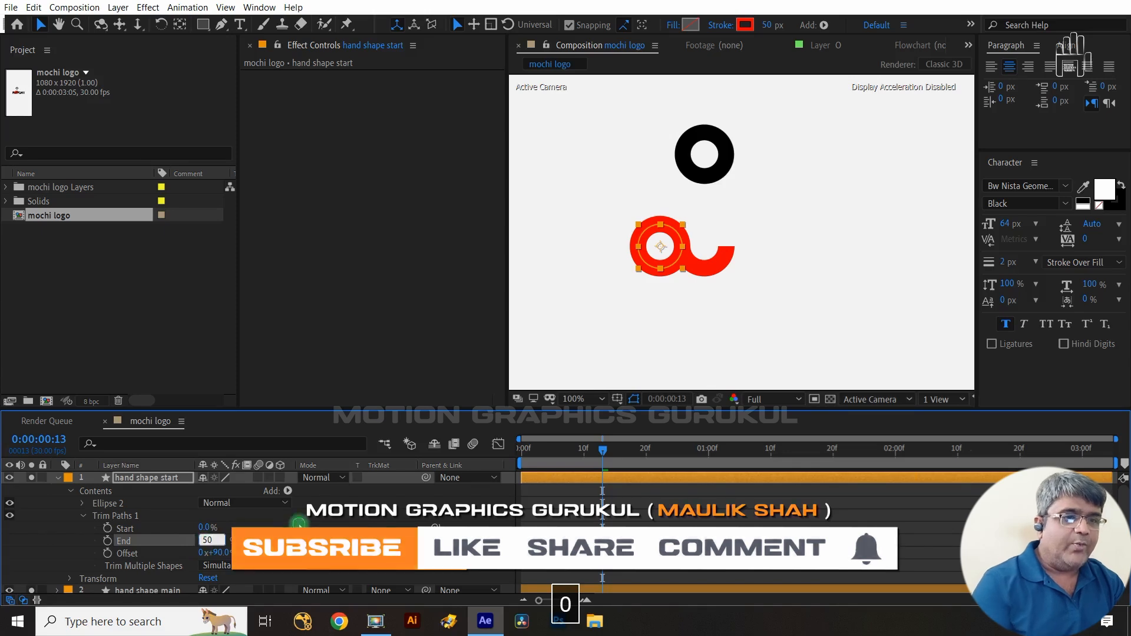
{"action": "left_click", "coordinate": [299, 524]}
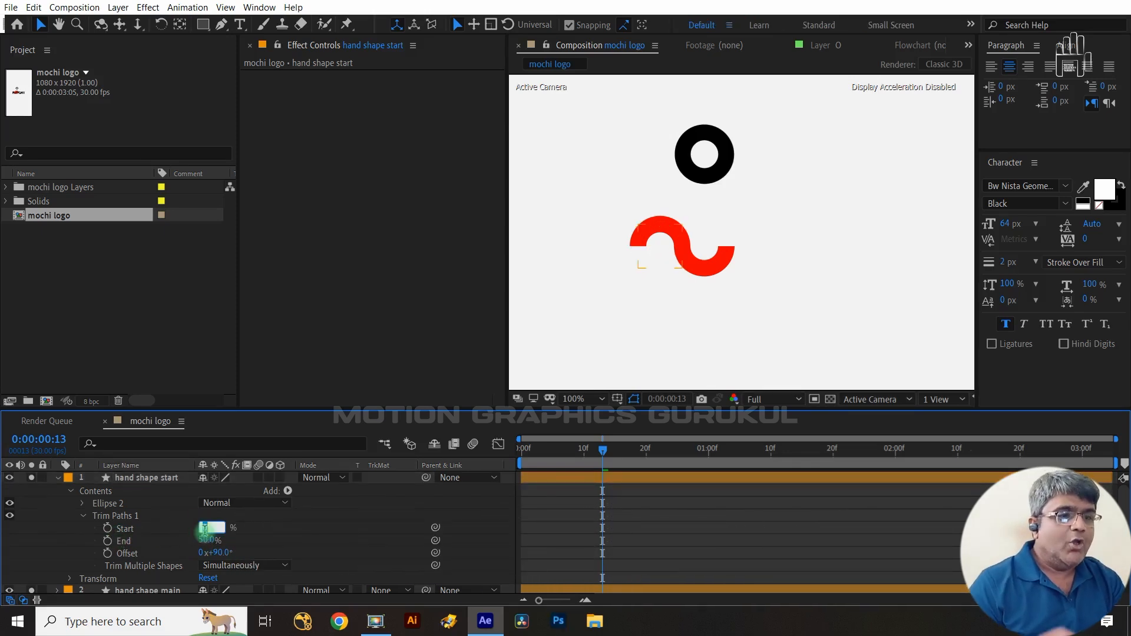
{"action": "type", "text": "50"}
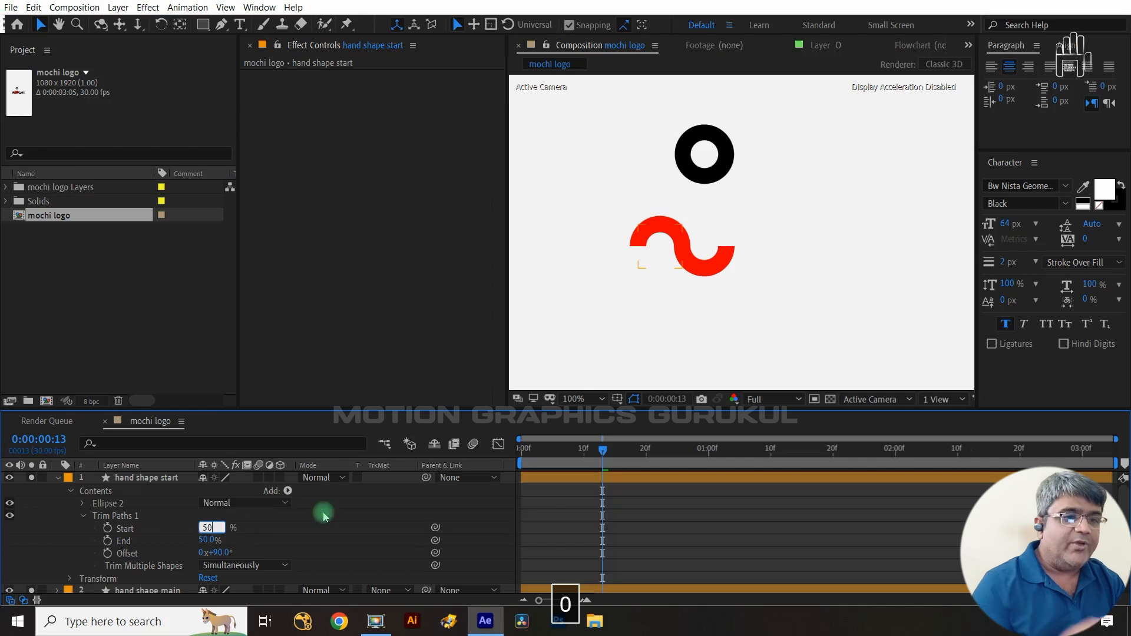
{"action": "left_click", "coordinate": [324, 516]}
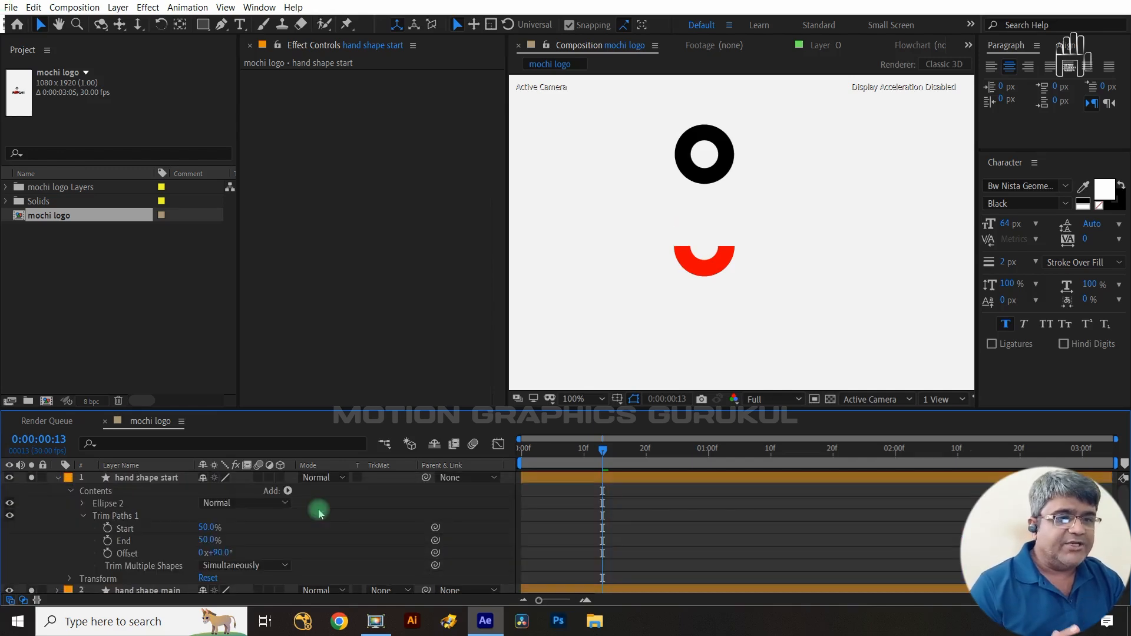
- Check O's landing keyframe at frame 15 and set a Trim Paths Start keyframe at 50% on hand shape start there
{"action": "scroll", "coordinate": [186, 556], "scroll_direction": "down", "scroll_amount": 2}
{"action": "left_click", "coordinate": [139, 540]}
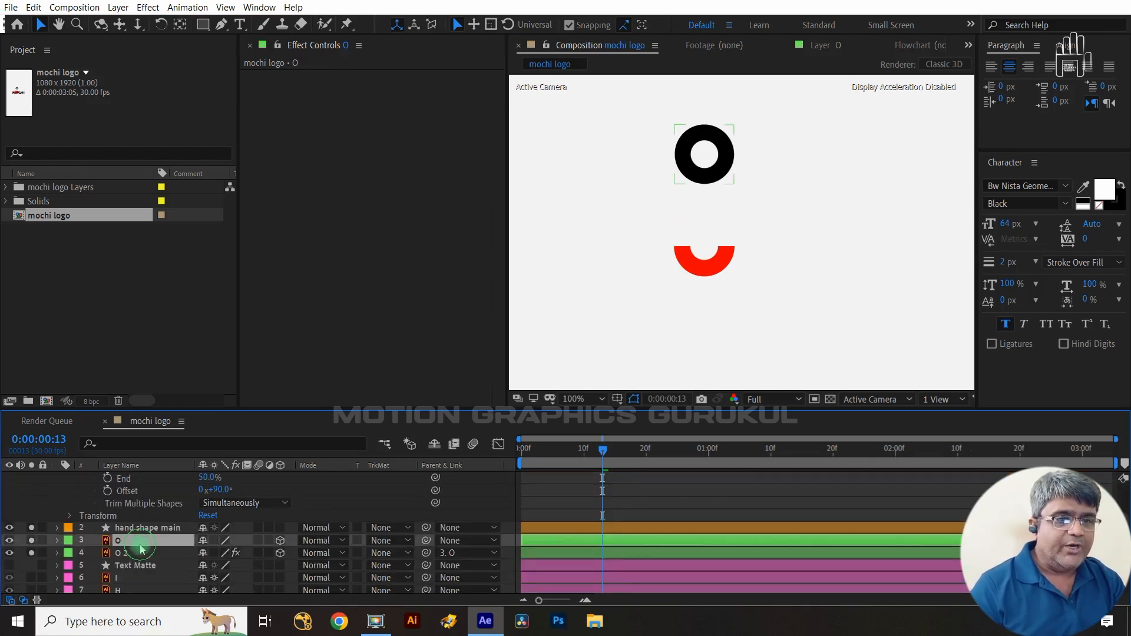
{"action": "key", "text": "u"}
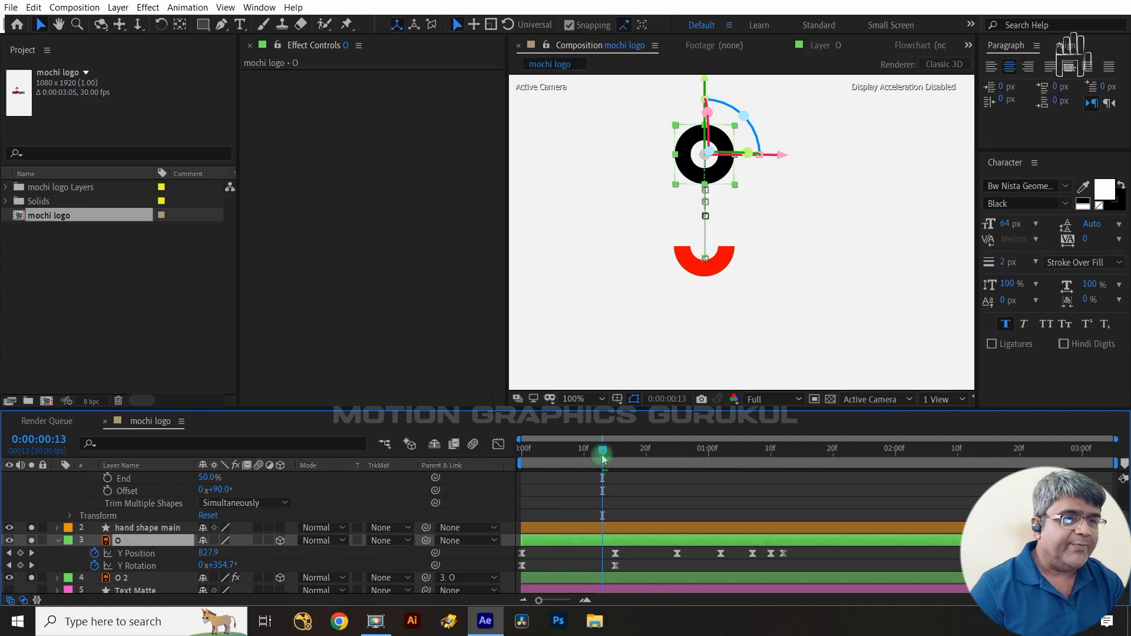
{"action": "mouse_move", "coordinate": [602, 453]}
{"action": "left_mouse_down"}
{"action": "mouse_move", "coordinate": [655, 467]}
{"action": "mouse_move", "coordinate": [610, 459]}
{"action": "left_mouse_up"}
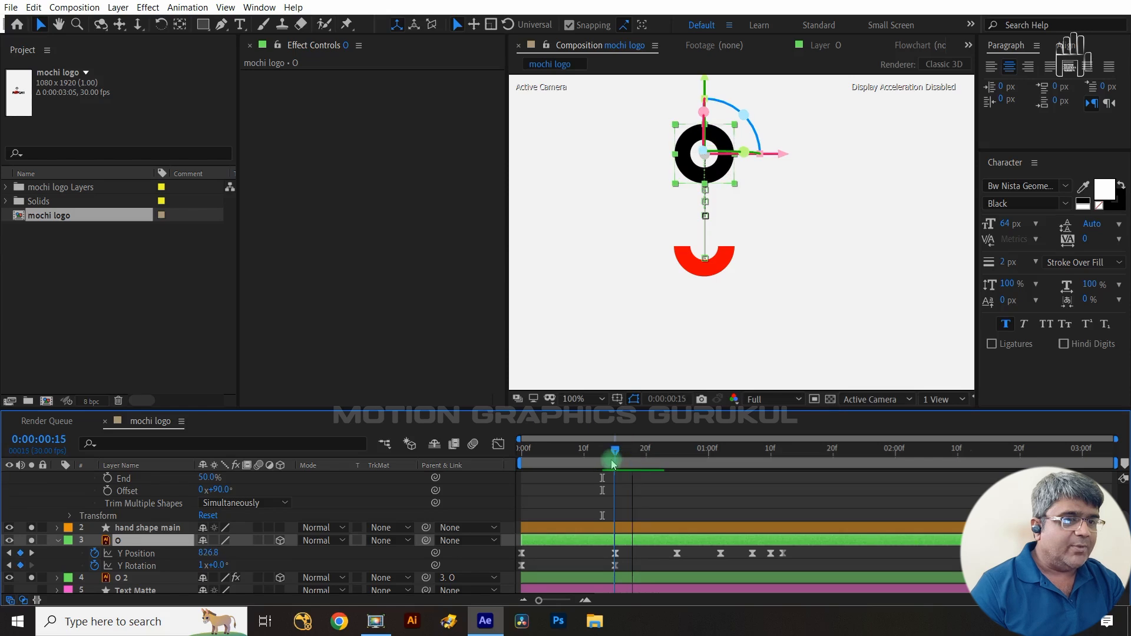
{"action": "scroll", "coordinate": [315, 508], "scroll_direction": "up", "scroll_amount": 3}
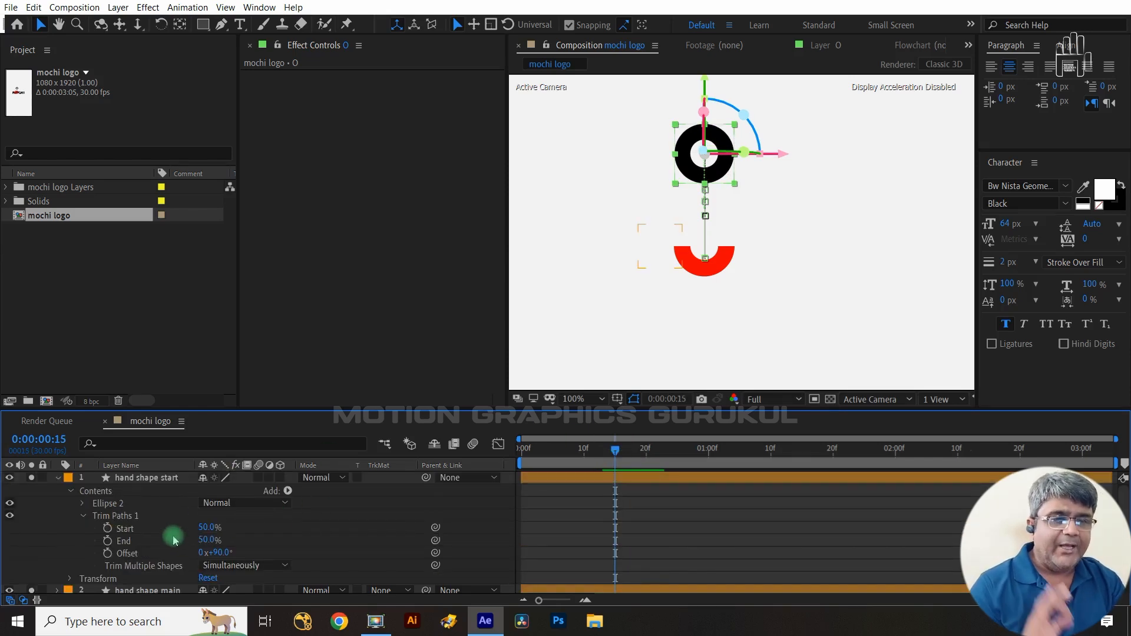
{"action": "left_click", "coordinate": [109, 532]}
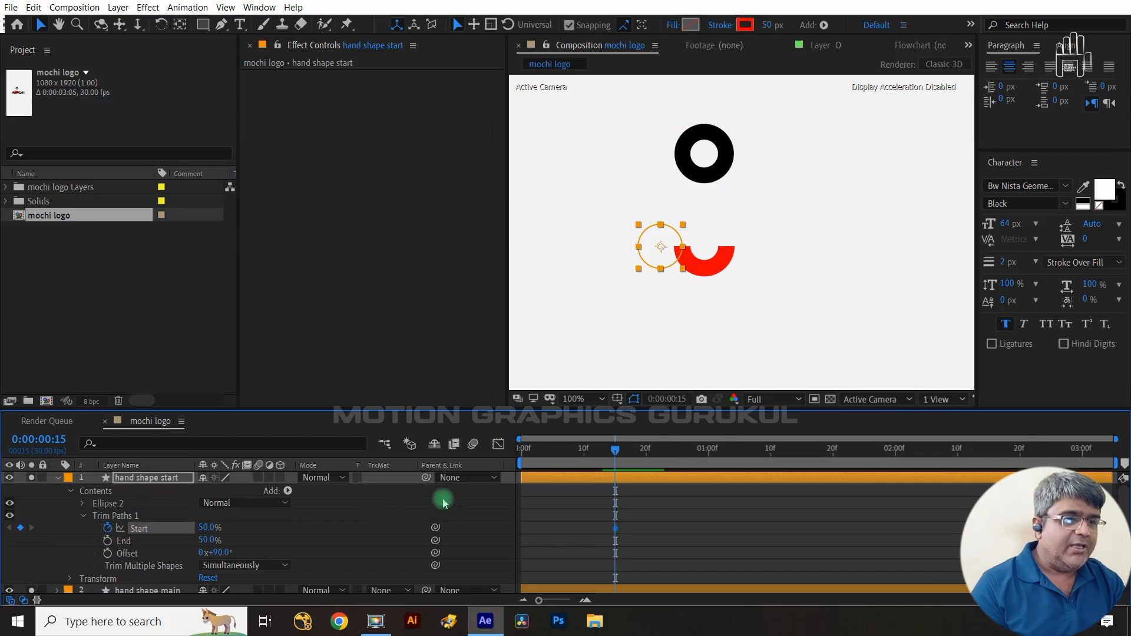
- At frame 25, set hand shape start's Trim Paths Start to 0%
{"action": "scroll", "coordinate": [445, 499], "scroll_direction": "down", "scroll_amount": 6}
{"action": "left_click_drag", "start_coordinate": [616, 451], "coordinate": [677, 451]}
{"action": "scroll", "coordinate": [365, 501], "scroll_direction": "up", "scroll_amount": 6}
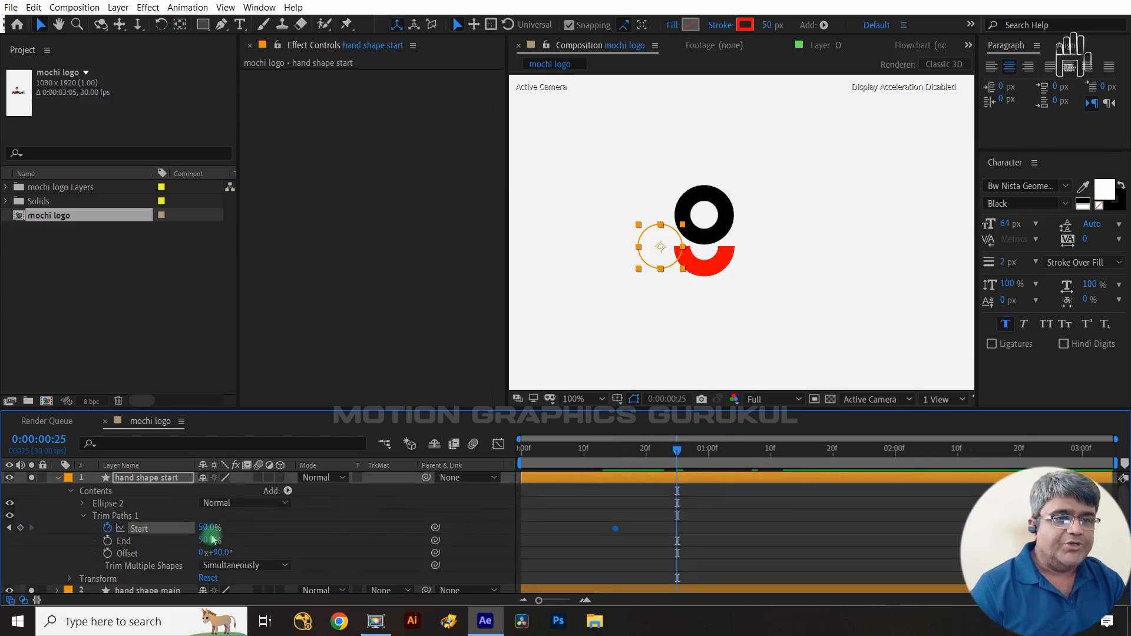
{"action": "left_click_drag", "start_coordinate": [206, 527], "coordinate": [155, 524]}
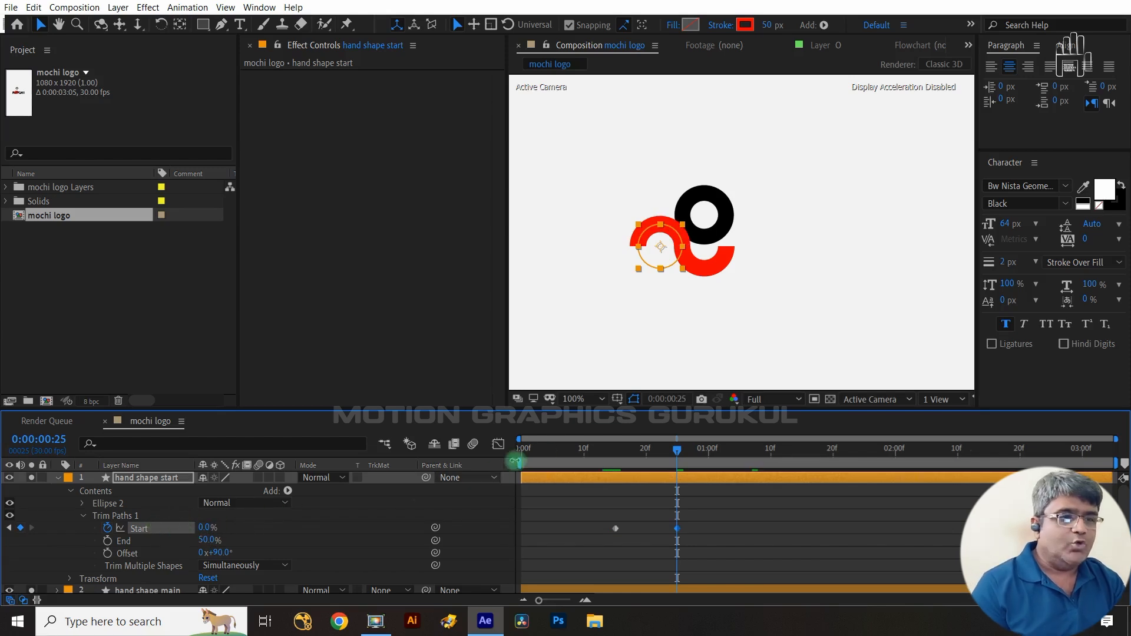
- Keyframe hand shape start's Trim Paths End from 50% at frame 18 to 0% at frame 28
{"action": "left_click_drag", "start_coordinate": [677, 462], "coordinate": [626, 462]}
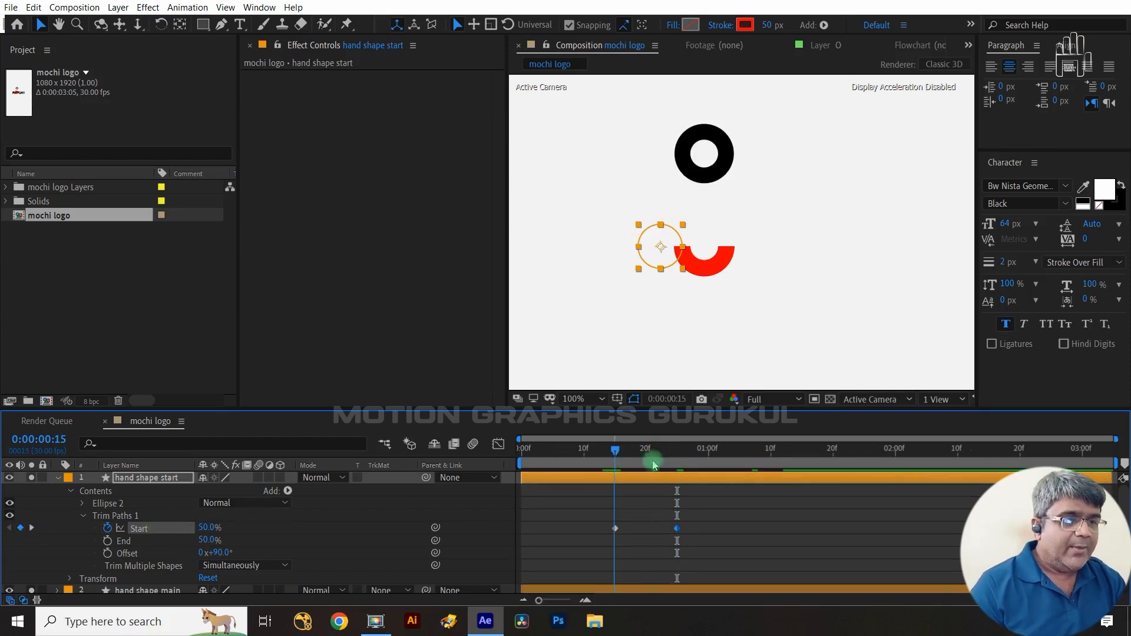
{"action": "key", "text": "ctrl+Right"}
{"action": "key", "text": "ctrl+Right"}
{"action": "key", "text": "ctrl+Right"}
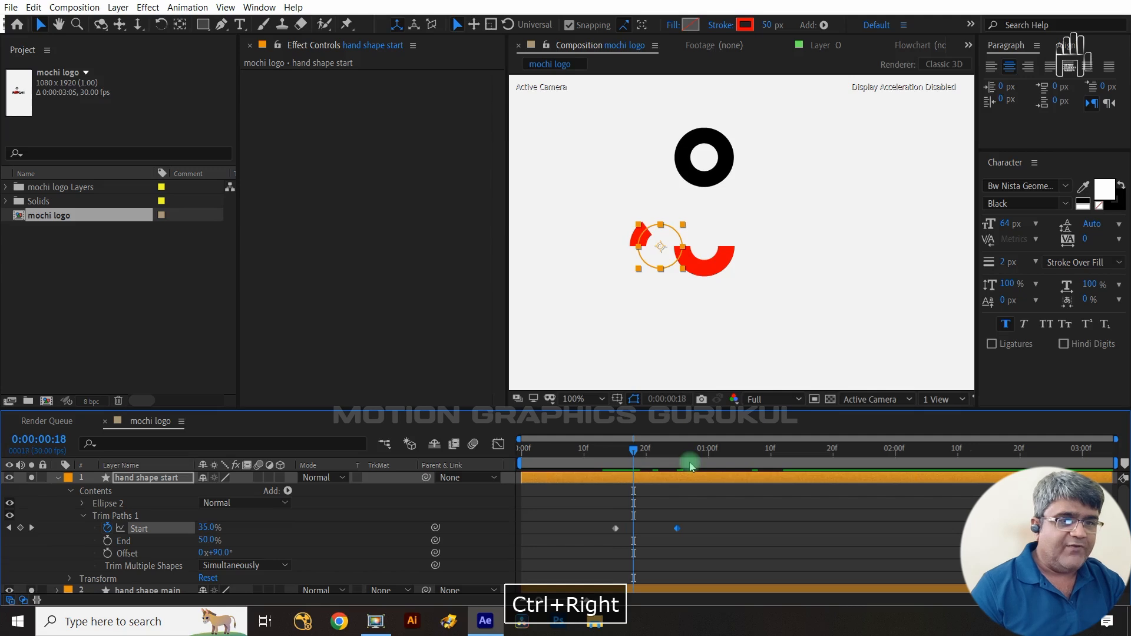
{"action": "left_click", "coordinate": [107, 540]}
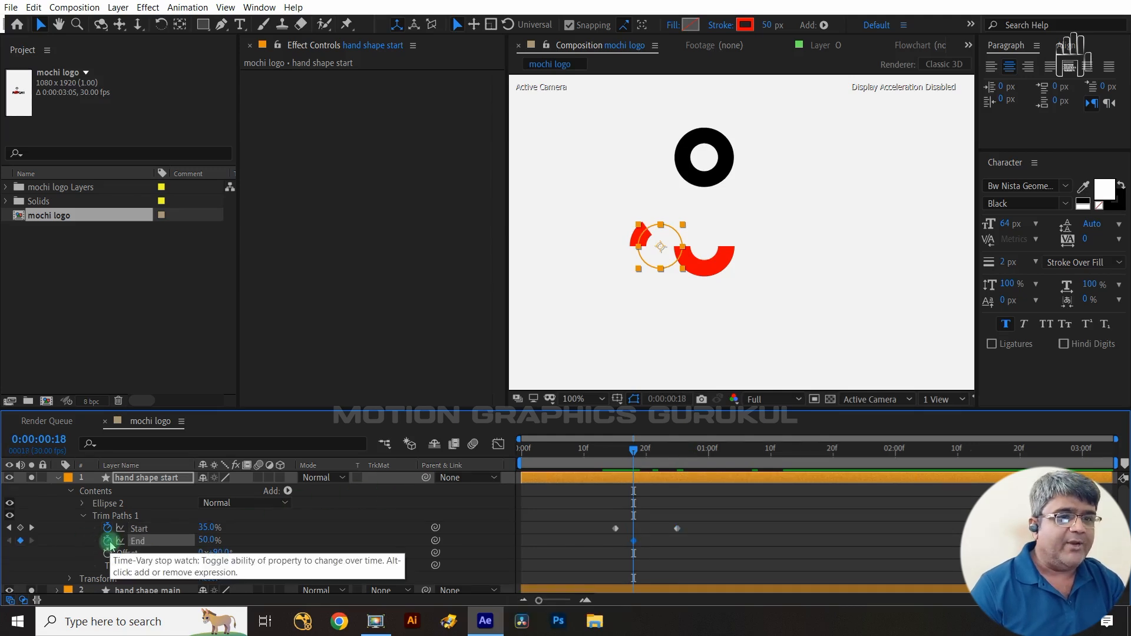
{"action": "key", "text": "shift+Page_Down"}
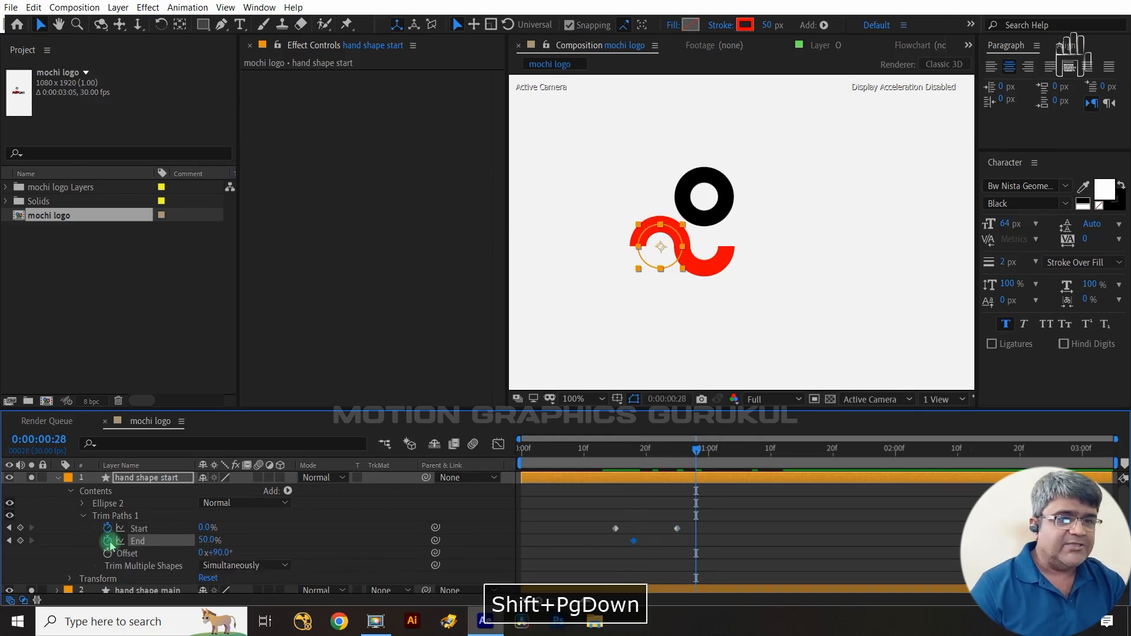
{"action": "left_click_drag", "start_coordinate": [209, 540], "coordinate": [149, 541]}
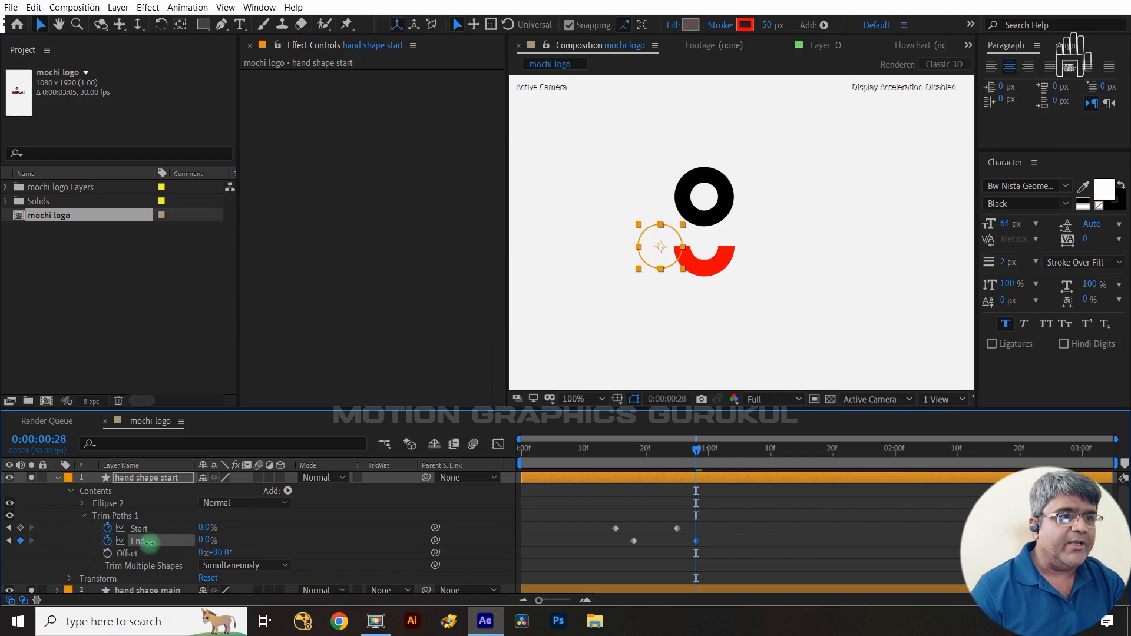
- Apply Easy Ease to the Start and End keyframes and steepen their speed curves in the Graph Editor
{"action": "left_click_drag", "start_coordinate": [722, 520], "coordinate": [575, 568]}
{"action": "key", "text": "F9"}
{"action": "left_click", "coordinate": [498, 444]}
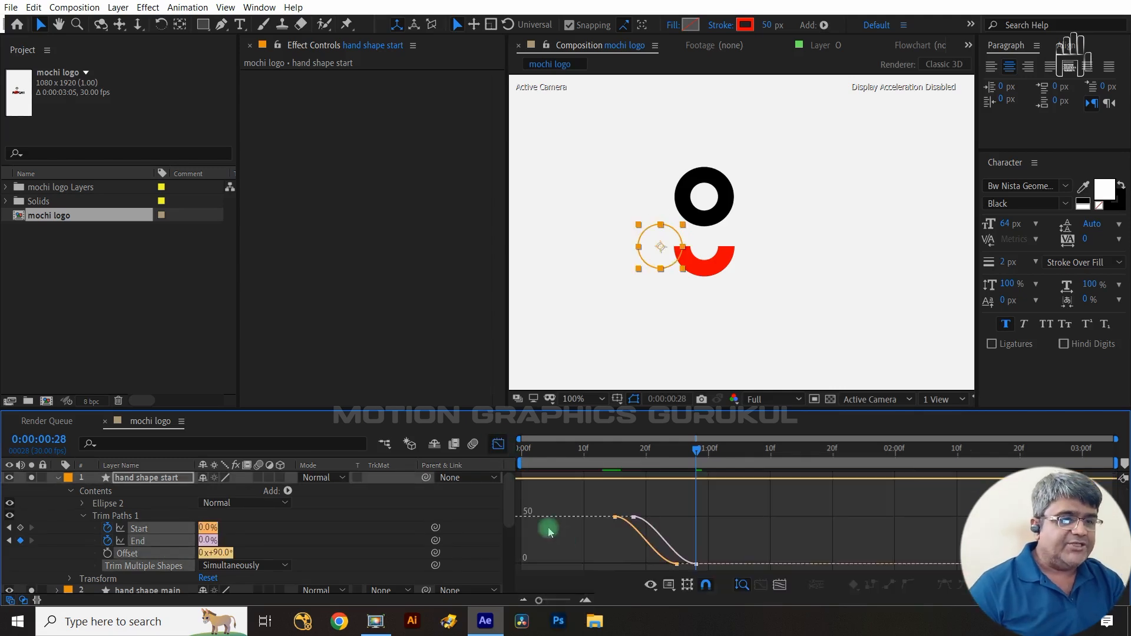
{"action": "right_click", "coordinate": [701, 525]}
{"action": "left_click", "coordinate": [760, 404]}
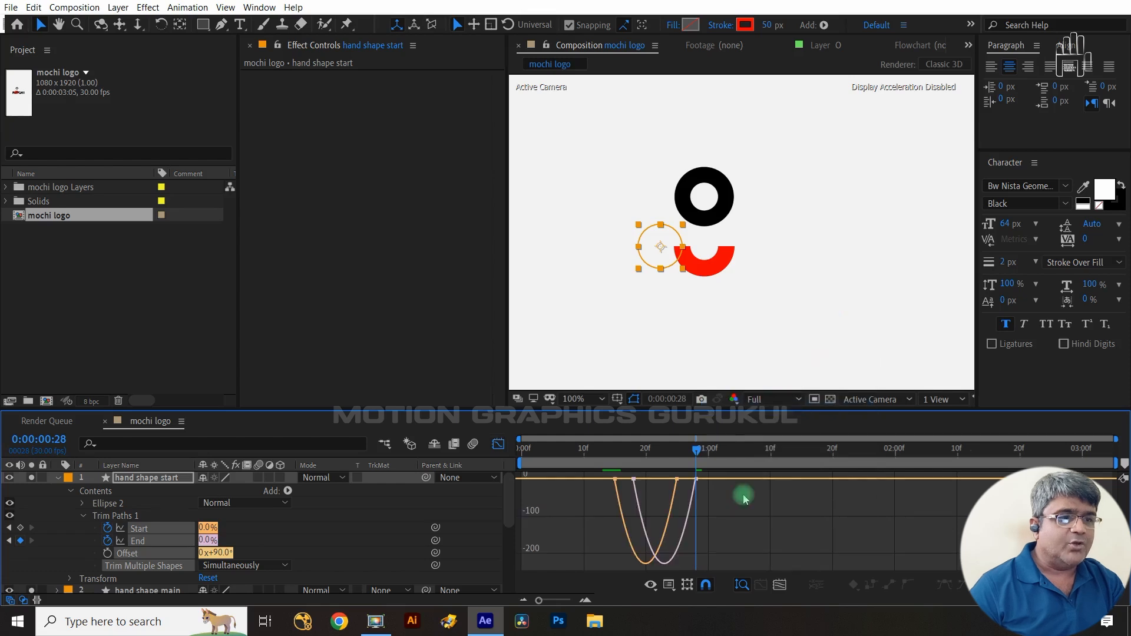
{"action": "left_click_drag", "start_coordinate": [710, 488], "coordinate": [651, 479]}
{"action": "left_click_drag", "start_coordinate": [600, 525], "coordinate": [650, 479]}
{"action": "left_click", "coordinate": [498, 446]}
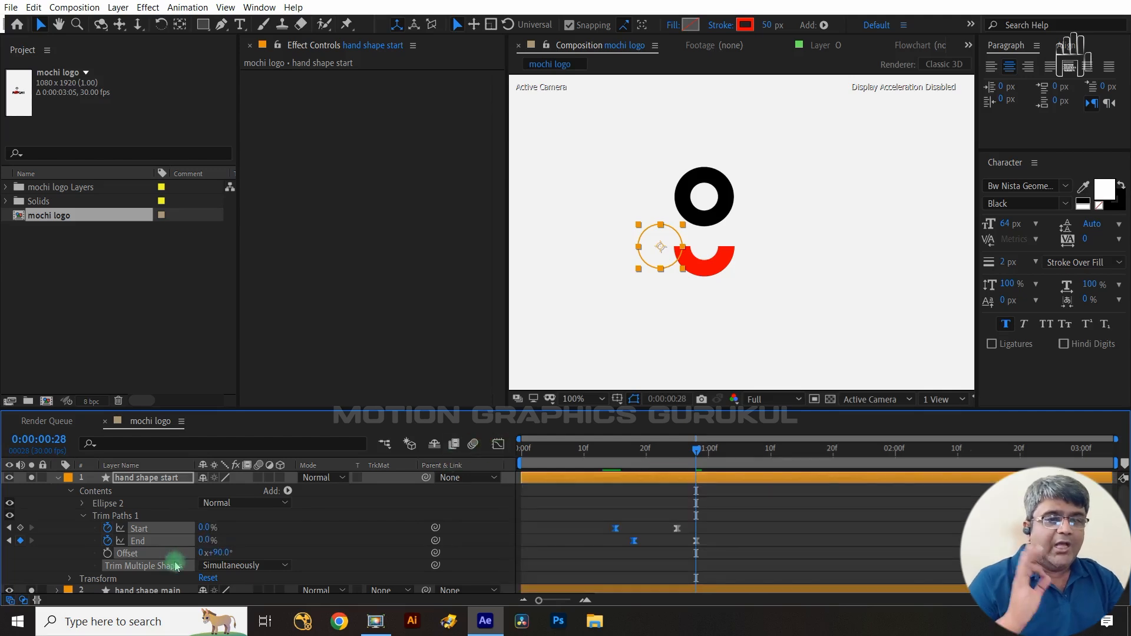
- At frame 24, set hand shape main's Trim Paths Start to 50% and add a keyframe
{"action": "mouse_move", "coordinate": [697, 450]}
{"action": "left_mouse_down"}
{"action": "mouse_move", "coordinate": [666, 452]}
{"action": "mouse_move", "coordinate": [676, 455]}
{"action": "left_mouse_up"}
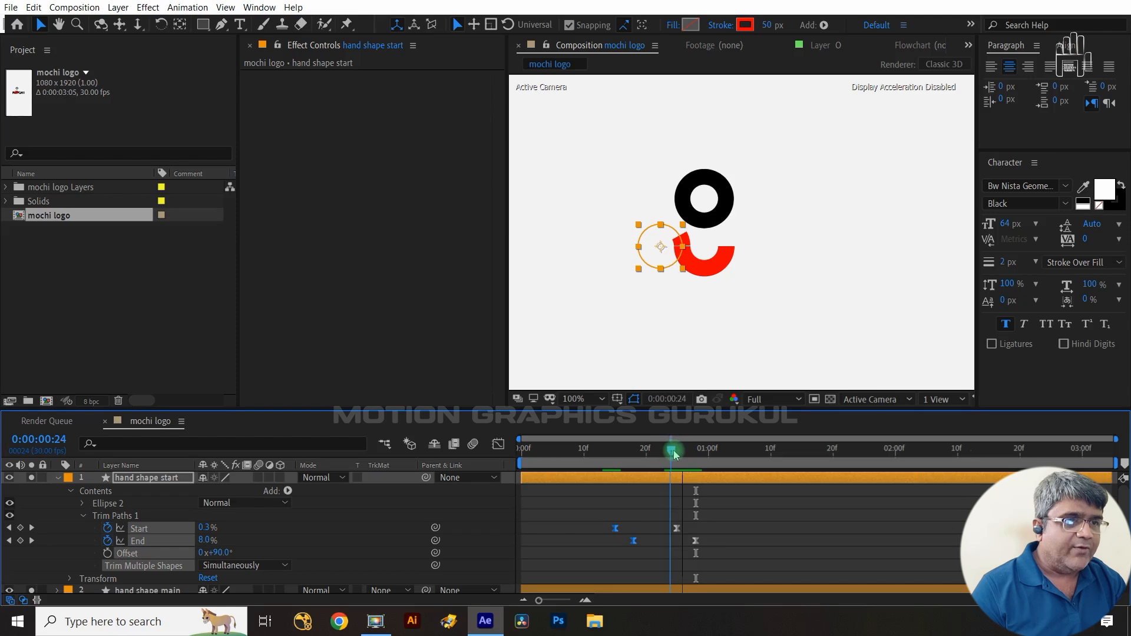
{"action": "scroll", "coordinate": [171, 538], "scroll_direction": "down", "scroll_amount": 5}
{"action": "scroll", "coordinate": [142, 524], "scroll_direction": "up", "scroll_amount": 5}
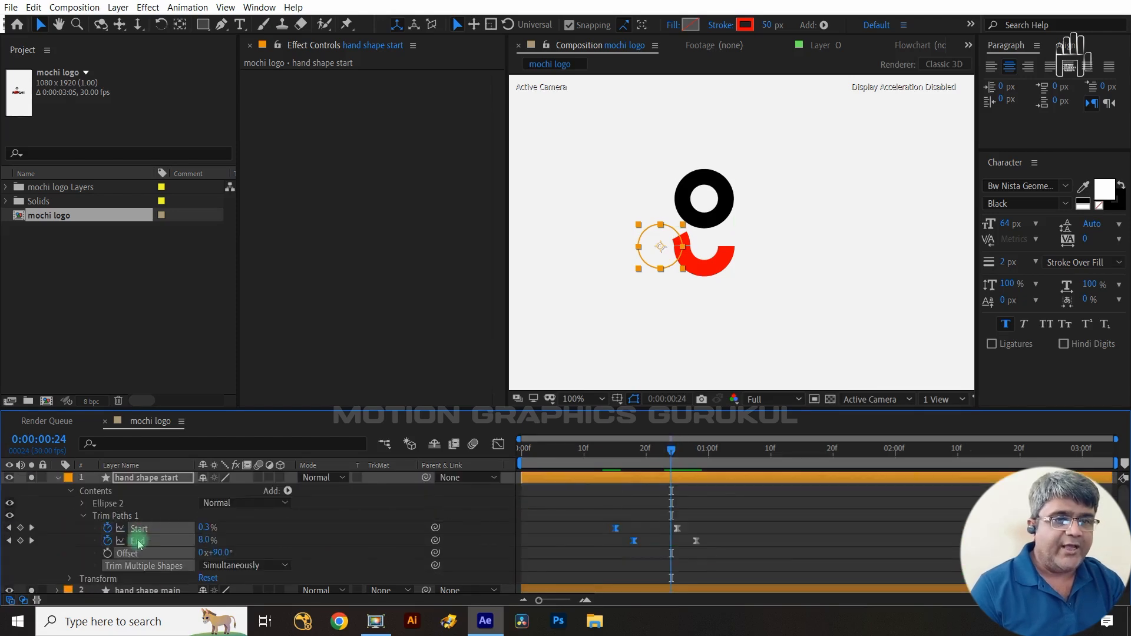
{"action": "left_click", "coordinate": [152, 591]}
{"action": "scroll", "coordinate": [118, 565], "scroll_direction": "down", "scroll_amount": 2}
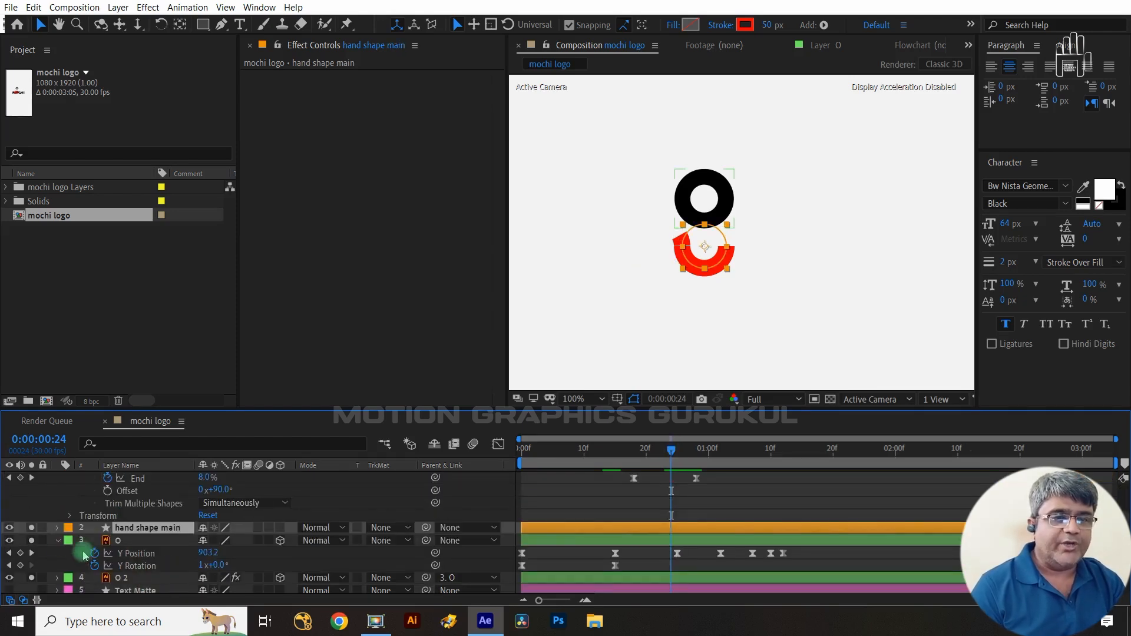
{"action": "left_click", "coordinate": [59, 527]}
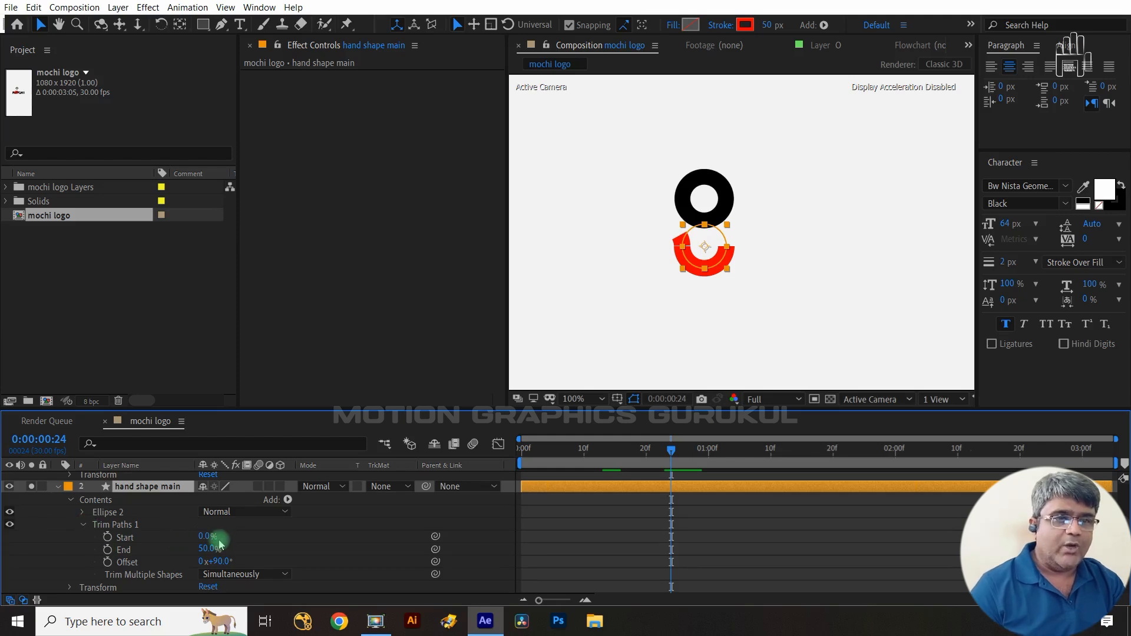
{"action": "left_click_drag", "start_coordinate": [207, 537], "coordinate": [206, 539]}
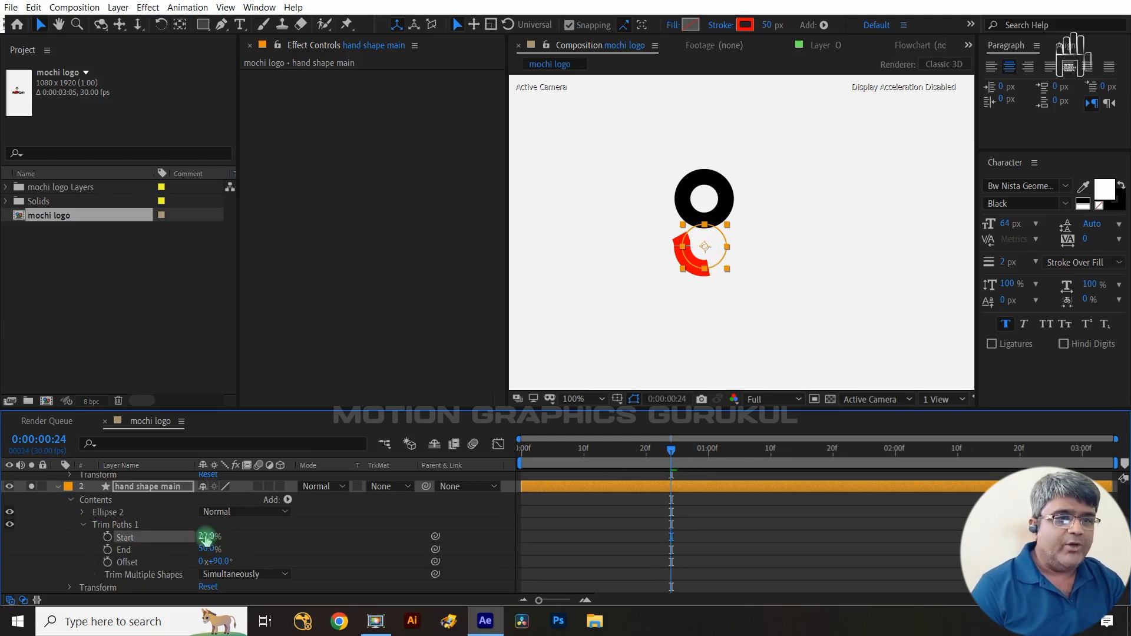
{"action": "type", "text": "5"}
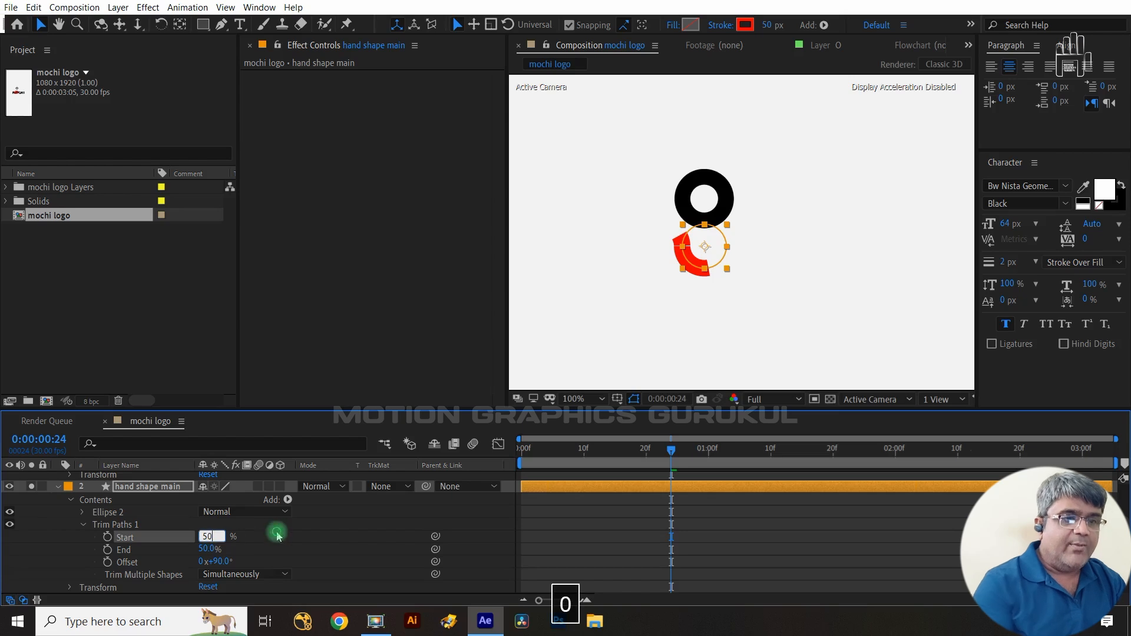
{"action": "type", "text": "0"}
{"action": "left_click", "coordinate": [277, 535]}
{"action": "left_click", "coordinate": [107, 536]}
- At frame 34, set hand shape main's Trim Paths Start to 0%
{"action": "key", "text": "shift+Page_Down"}
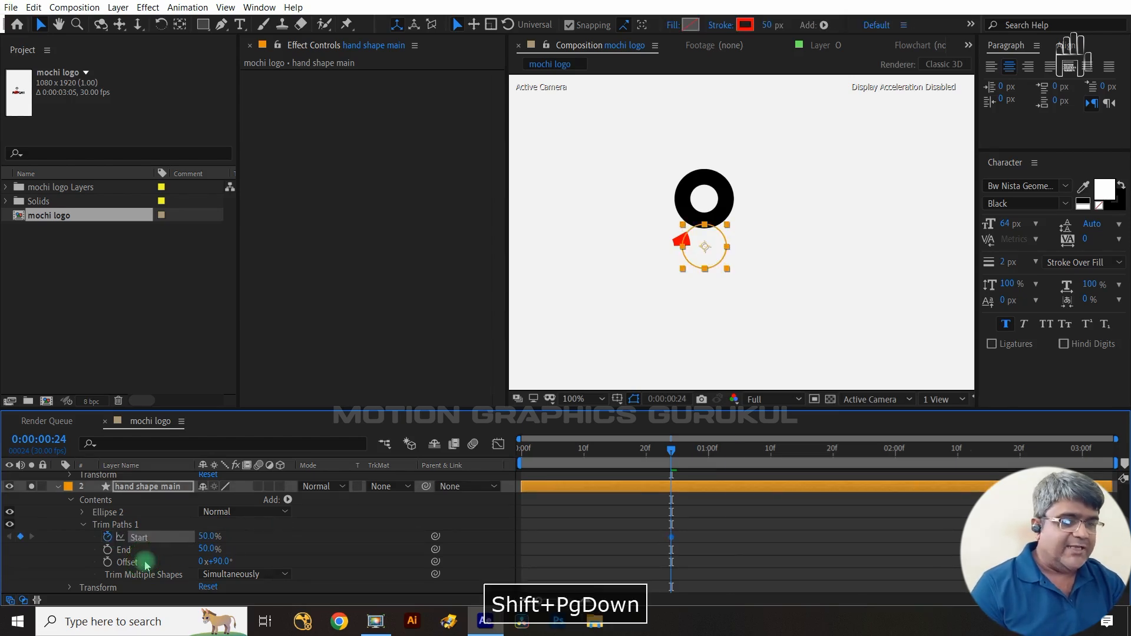
{"action": "key", "text": "shift+Page_Down"}
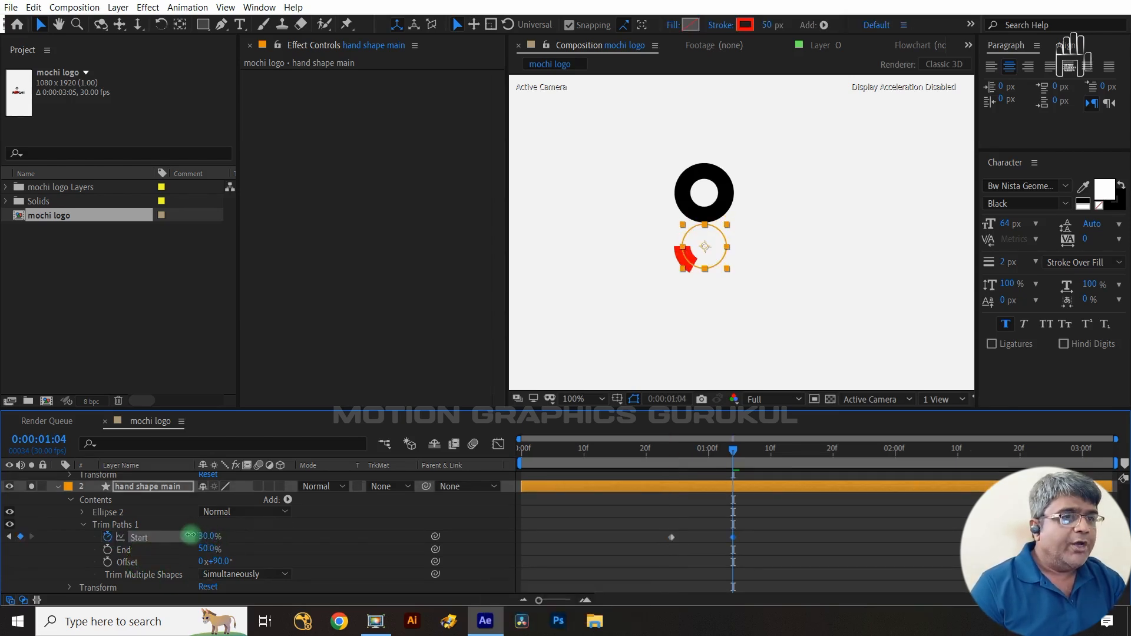
{"action": "left_click_drag", "start_coordinate": [189, 535], "coordinate": [143, 535]}
- Apply Easy Ease to hand shape main's Start keyframes and reshape the speed curve's handles in the Graph Editor
{"action": "left_click_drag", "start_coordinate": [773, 533], "coordinate": [636, 553]}
{"action": "key", "text": "F9"}
{"action": "left_click", "coordinate": [498, 445]}
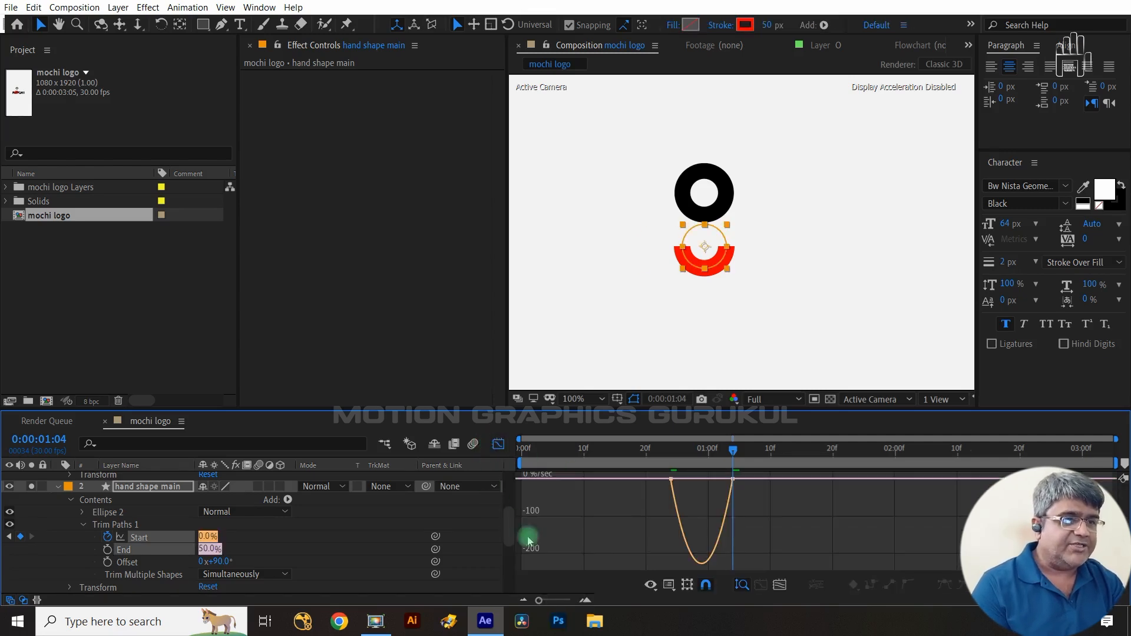
{"action": "left_click", "coordinate": [696, 479]}
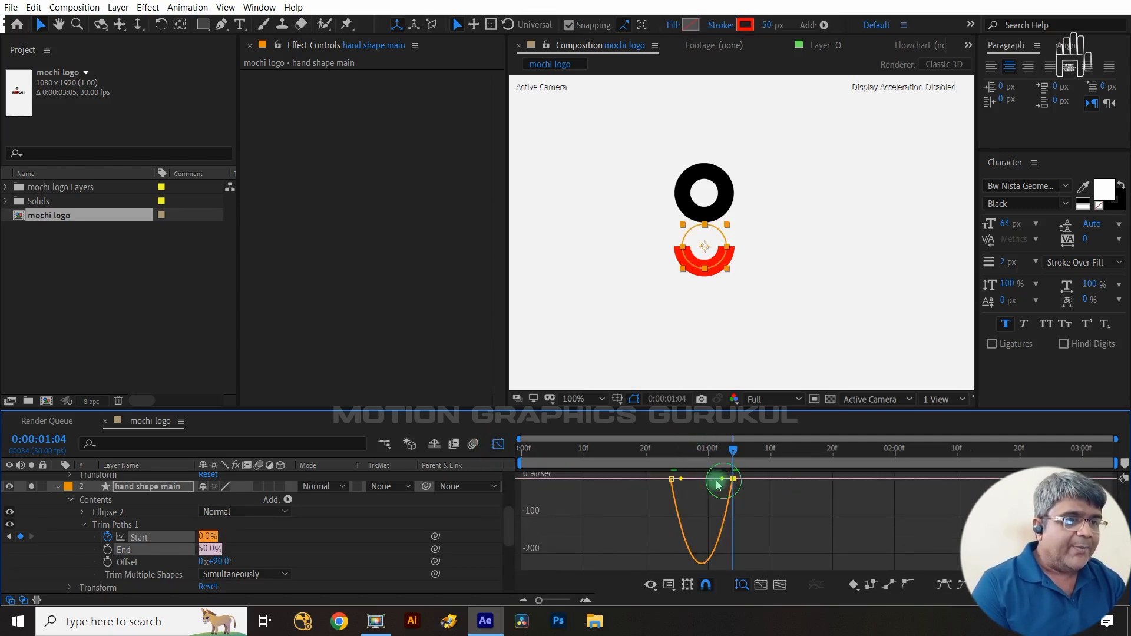
{"action": "left_click_drag", "start_coordinate": [718, 485], "coordinate": [693, 487]}
{"action": "left_click", "coordinate": [498, 444]}
{"action": "left_click", "coordinate": [631, 520]}
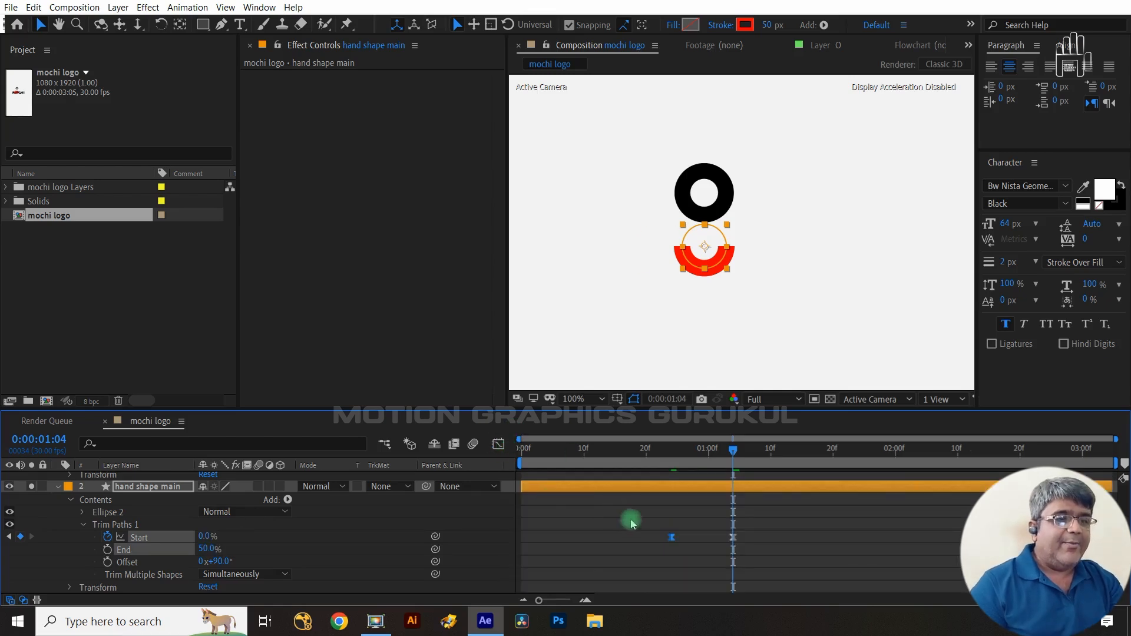
- Shift the keyframes of both hand shape layers about 10 frames earlier
{"action": "scroll", "coordinate": [644, 530], "scroll_direction": "up", "scroll_amount": 3}
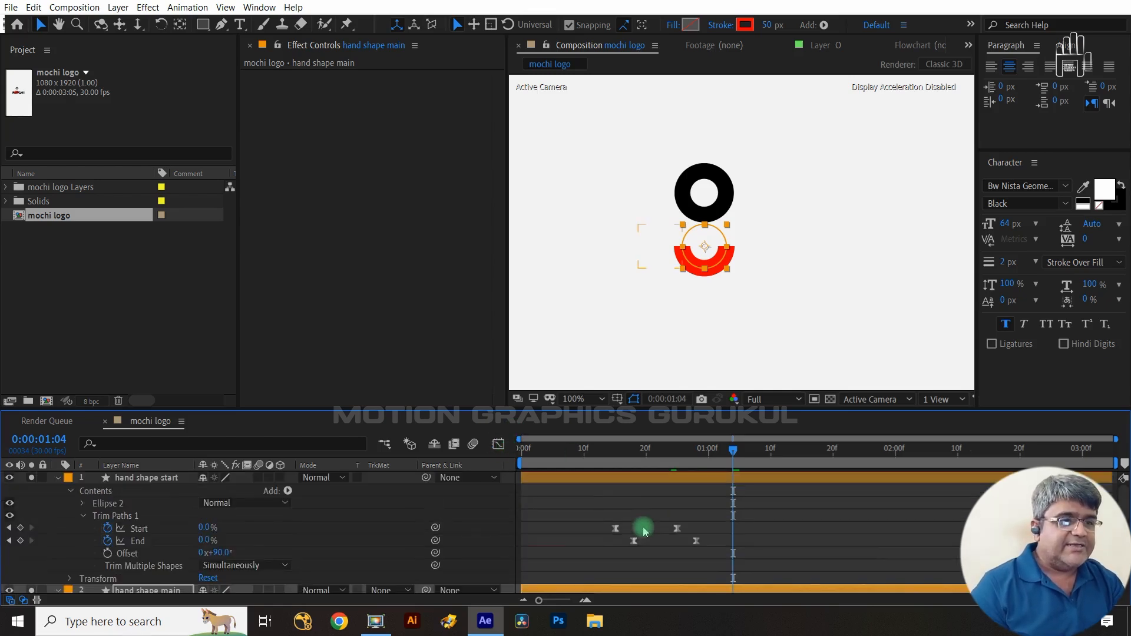
{"action": "left_click", "coordinate": [143, 478]}
{"action": "left_click", "coordinate": [165, 592], "text": "ctrl"}
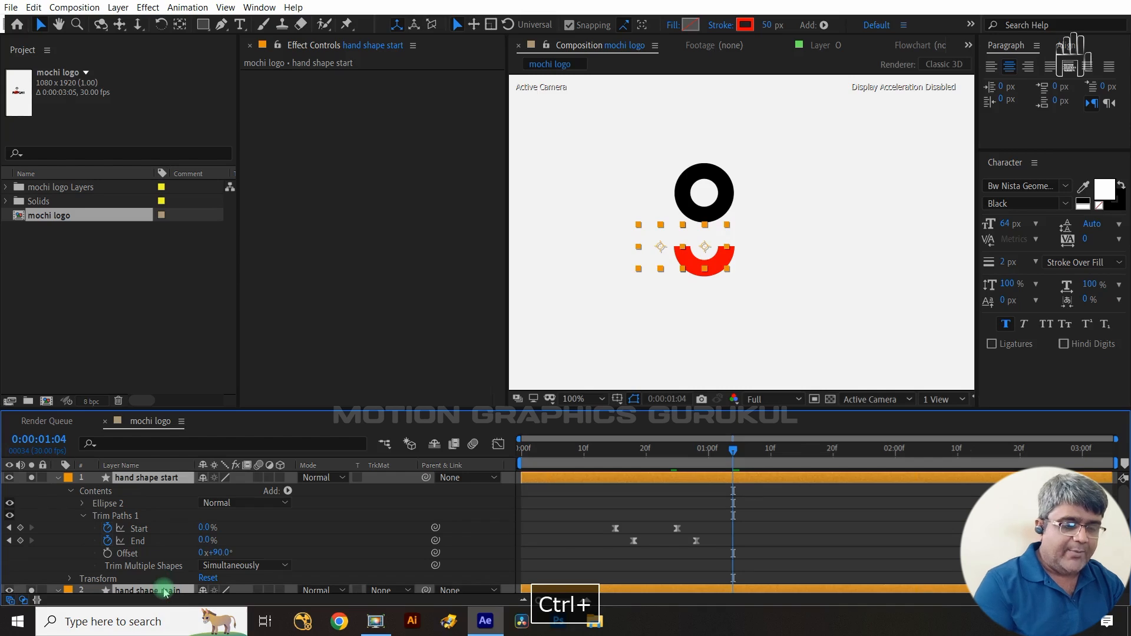
{"action": "key", "text": "u"}
{"action": "left_click_drag", "start_coordinate": [755, 487], "coordinate": [596, 533]}
{"action": "left_click_drag", "start_coordinate": [735, 533], "coordinate": [674, 543]}
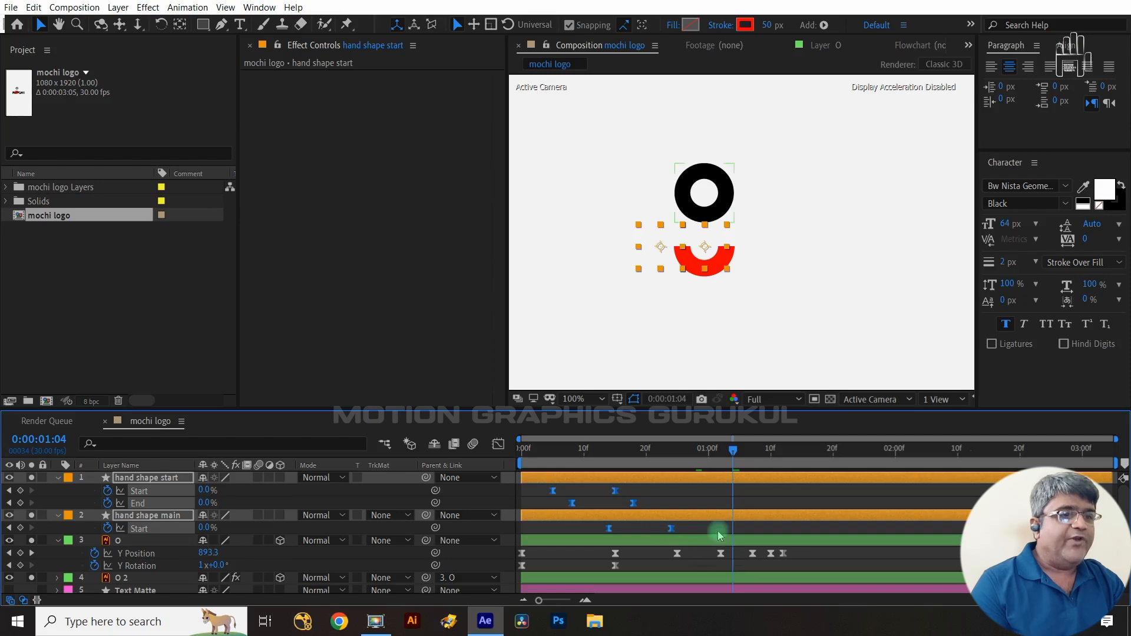
- Collapse the layers and turn on visibility for the I, H, C and M letter layers
{"action": "left_click_drag", "start_coordinate": [742, 465], "coordinate": [690, 493]}
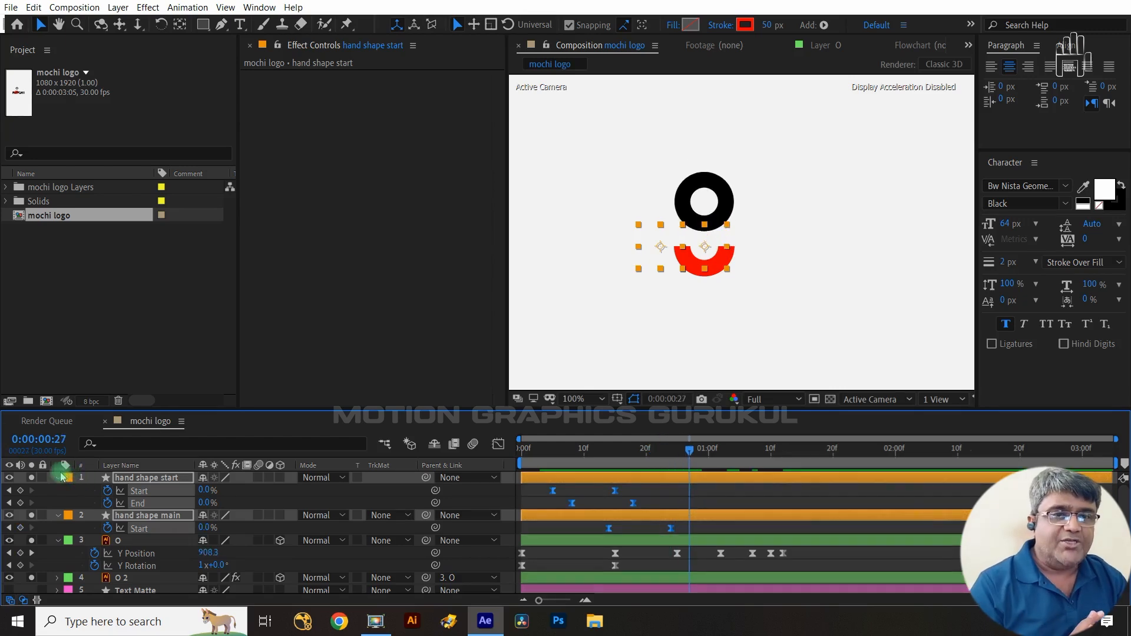
{"action": "left_click", "coordinate": [57, 478]}
{"action": "left_click", "coordinate": [57, 503]}
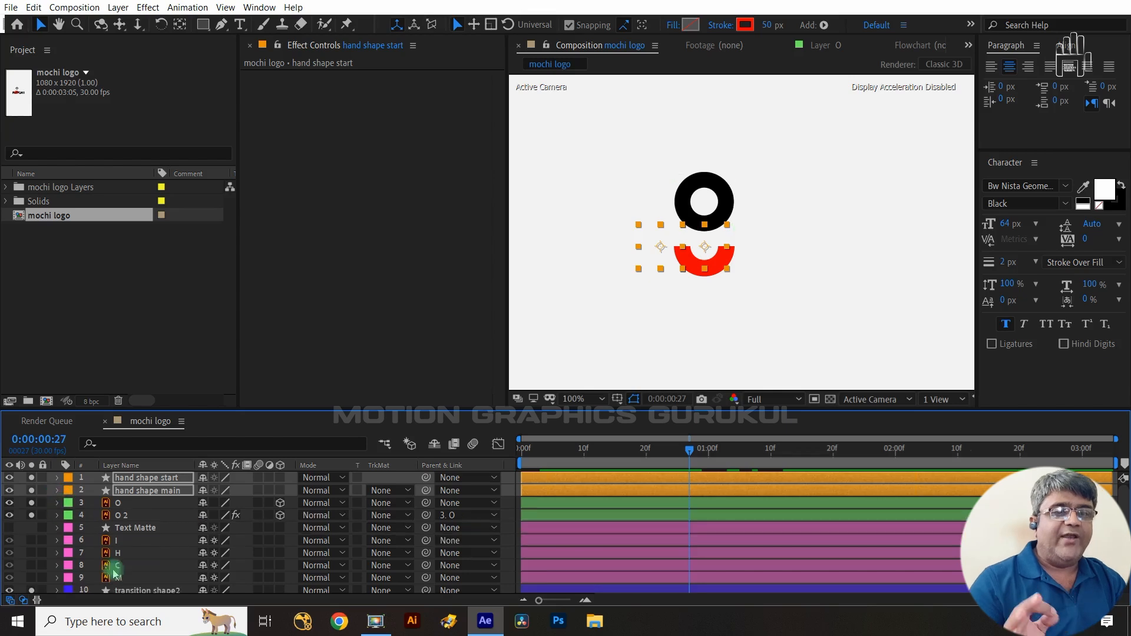
{"action": "left_click", "coordinate": [137, 528]}
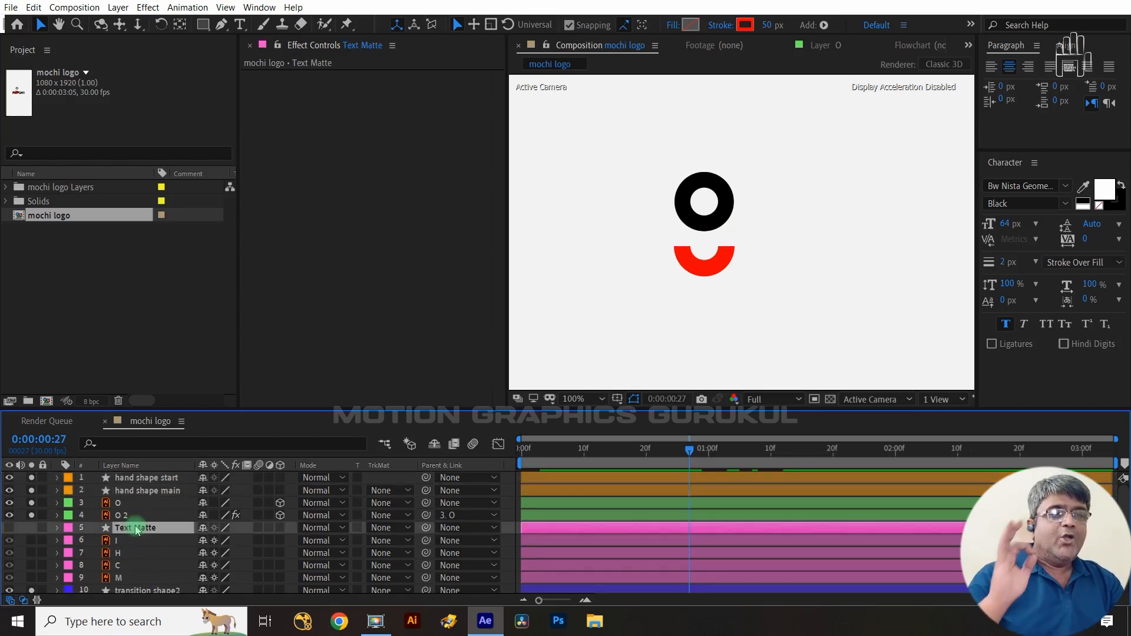
{"action": "left_click", "coordinate": [29, 527]}
{"action": "left_click", "coordinate": [29, 527]}
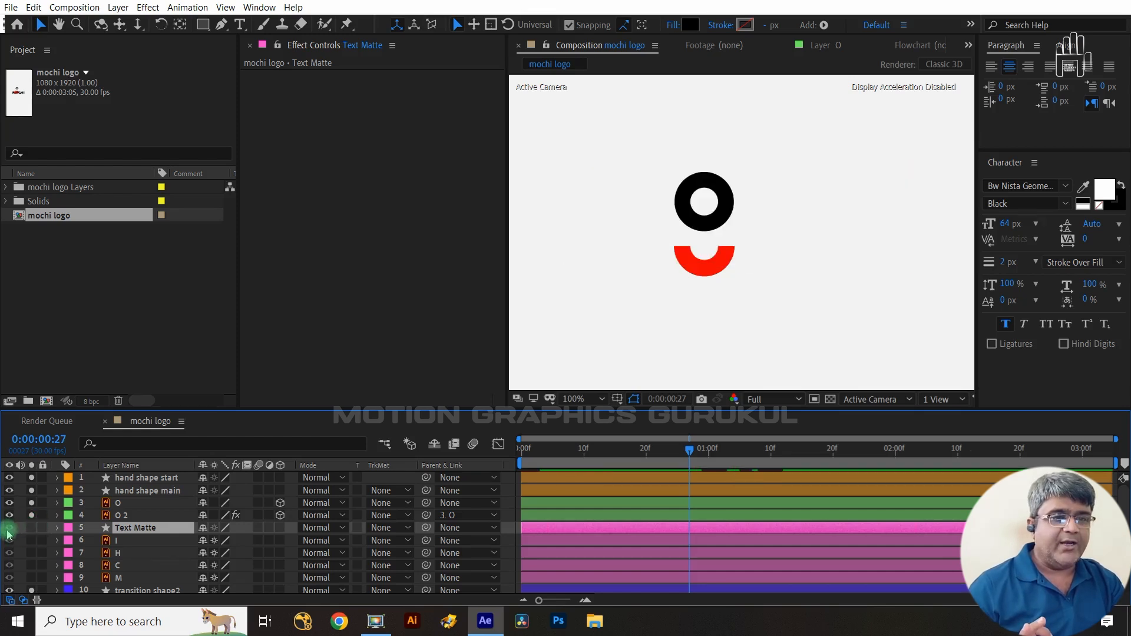
{"action": "left_click_drag", "start_coordinate": [32, 541], "coordinate": [30, 577]}
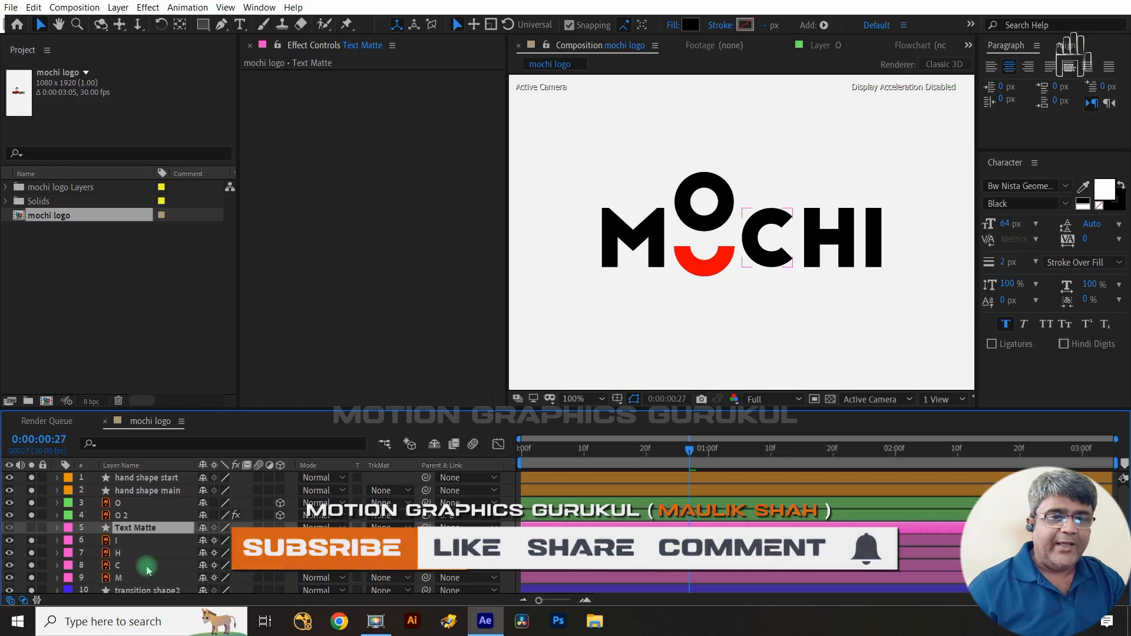
{"action": "left_click", "coordinate": [142, 540]}
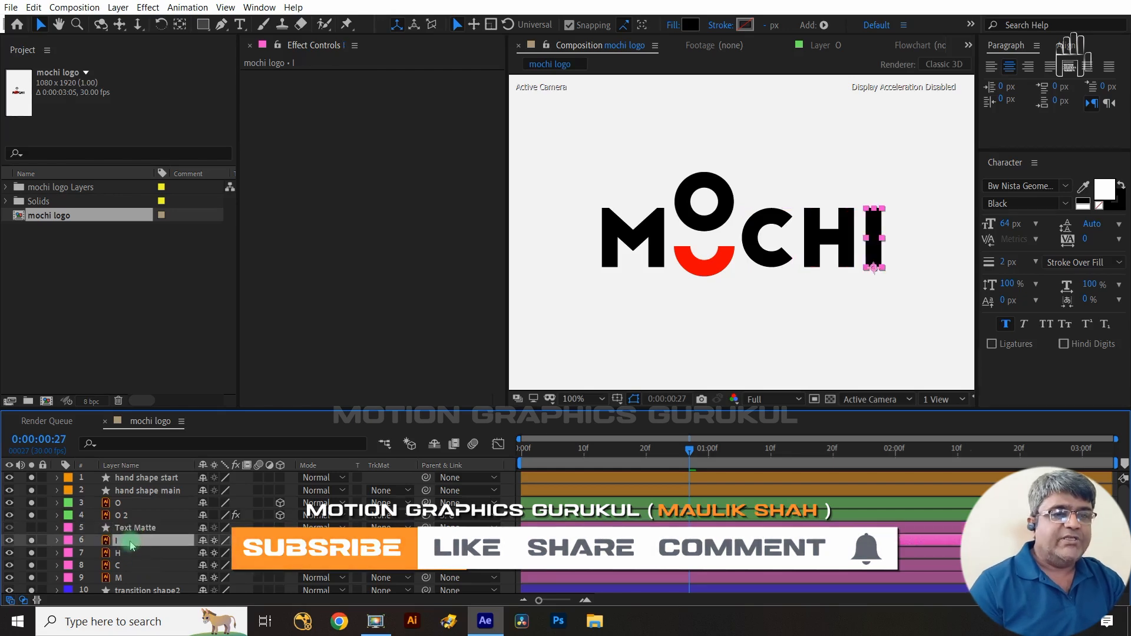
- Apply the Set Matte effect to the I layer, taking the matte from the Text Matte layer's Effects & Masks
{"action": "left_click", "coordinate": [118, 7]}
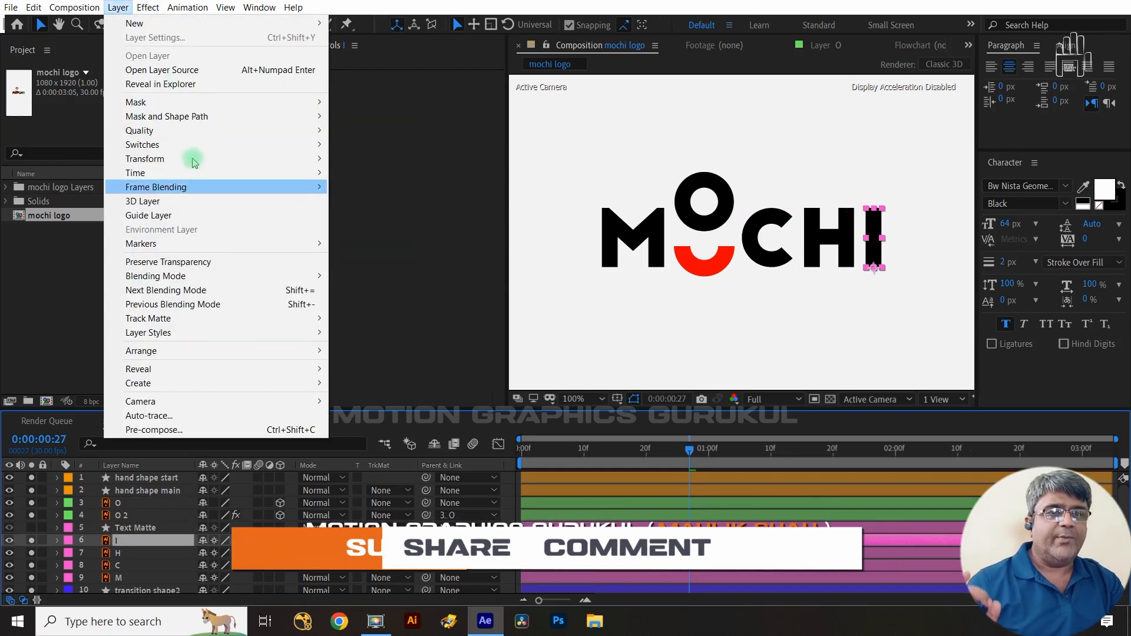
{"action": "mouse_move", "coordinate": [143, 8]}
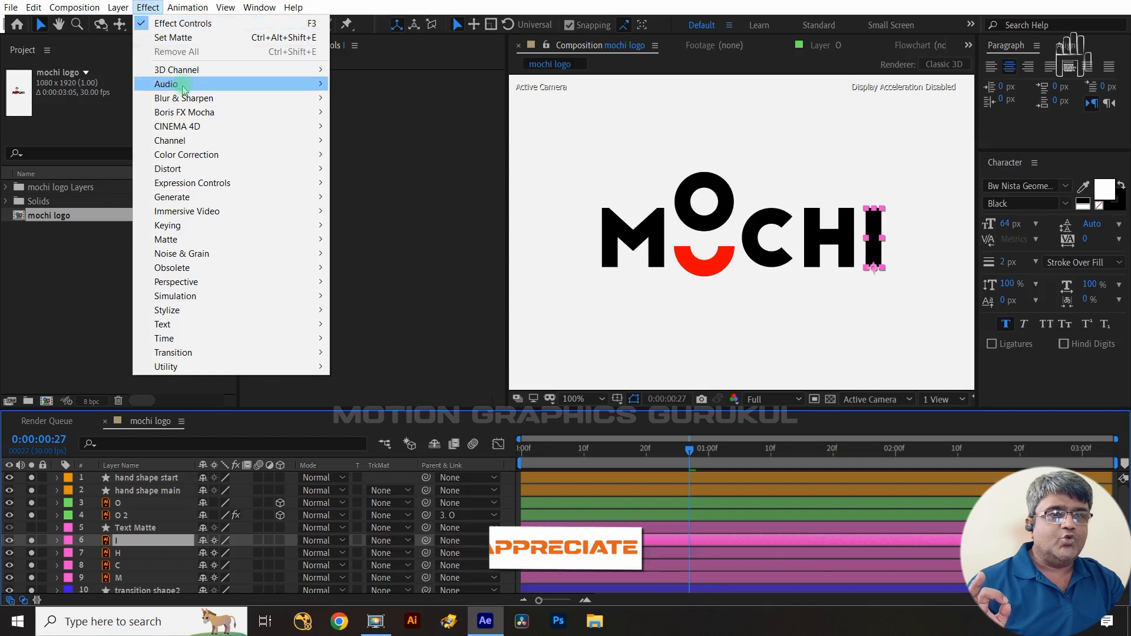
{"action": "mouse_move", "coordinate": [198, 145]}
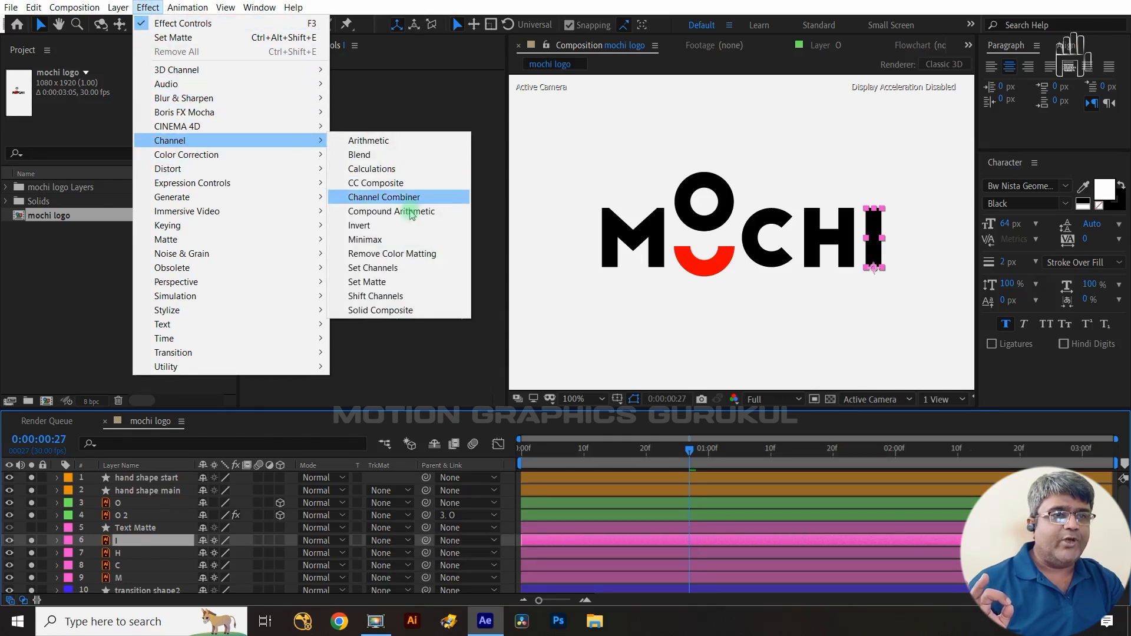
{"action": "left_click", "coordinate": [378, 281]}
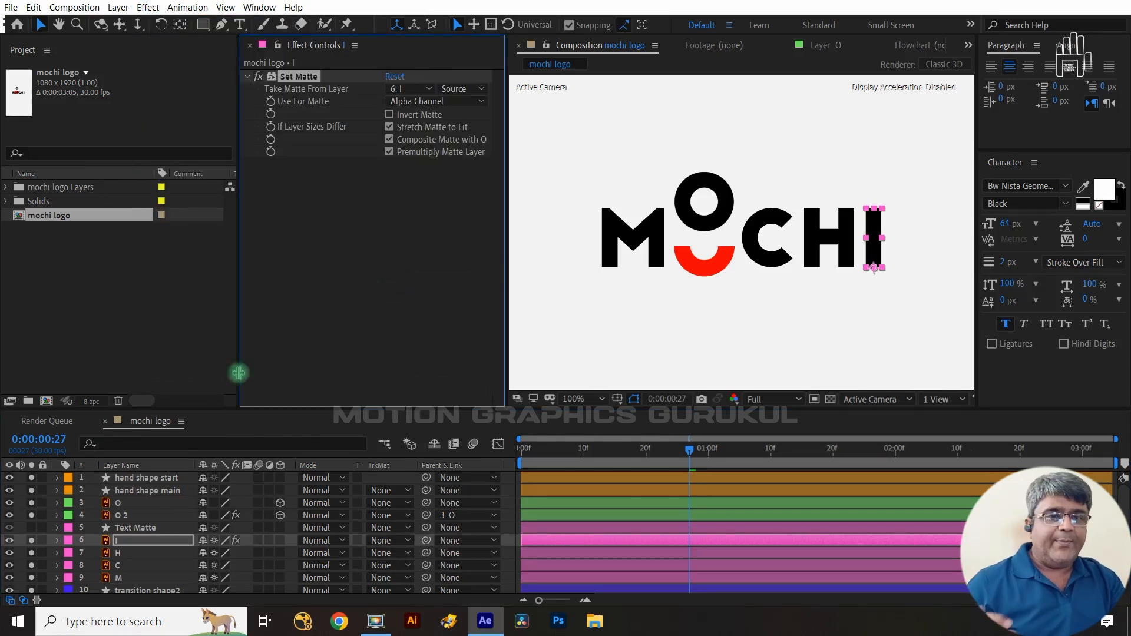
{"action": "left_click", "coordinate": [423, 89]}
{"action": "left_click", "coordinate": [441, 178]}
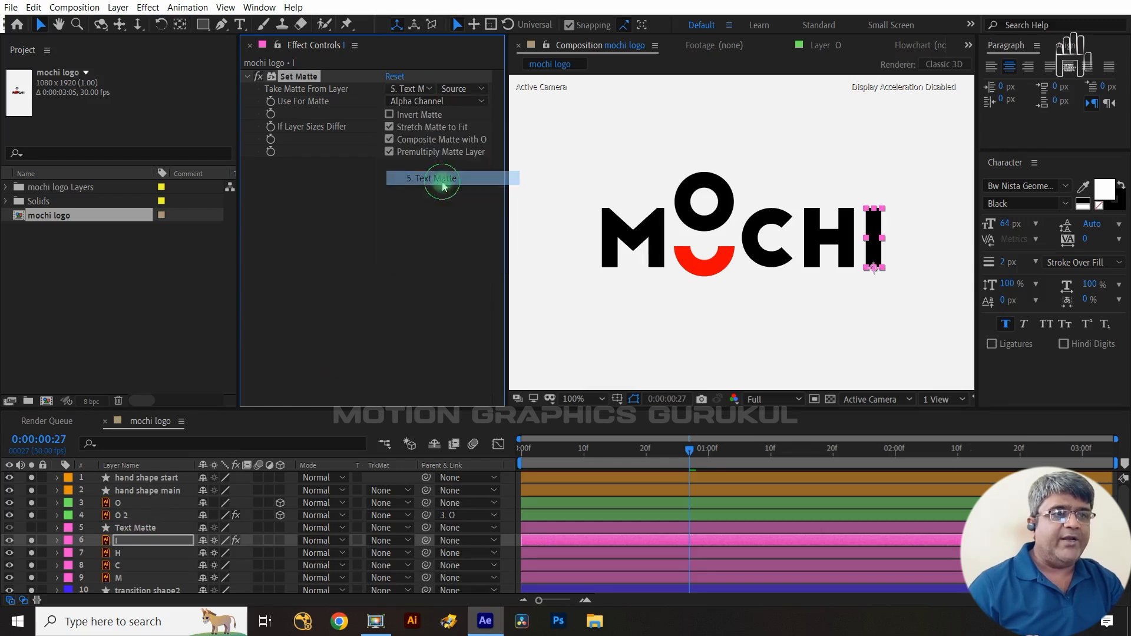
{"action": "left_click", "coordinate": [462, 88]}
{"action": "left_click", "coordinate": [480, 133]}
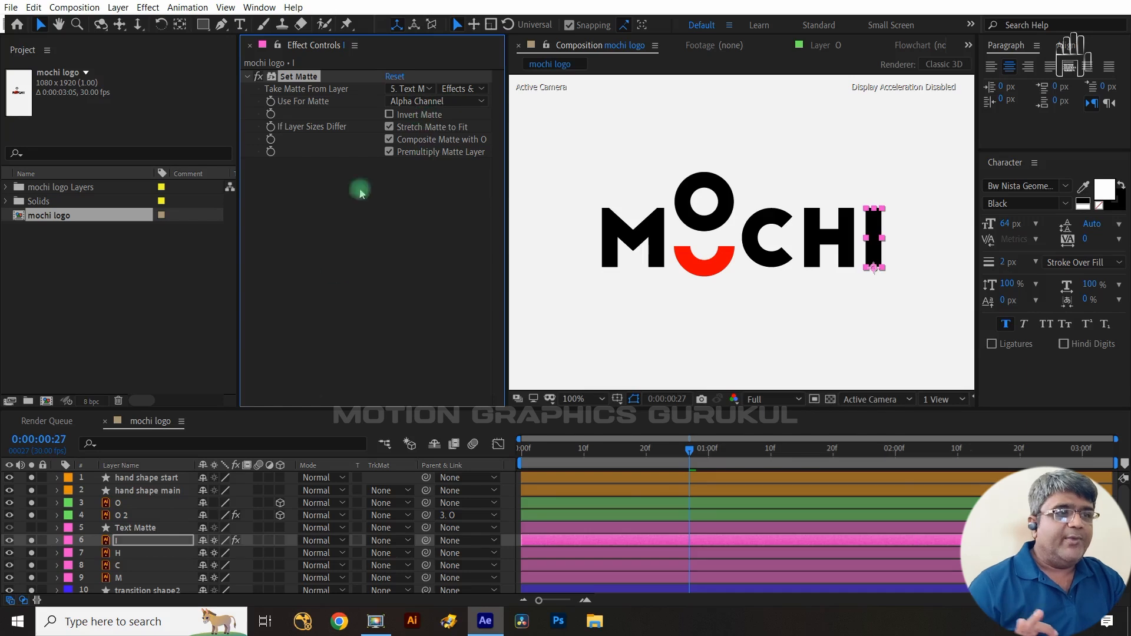
{"action": "key", "text": "p"}
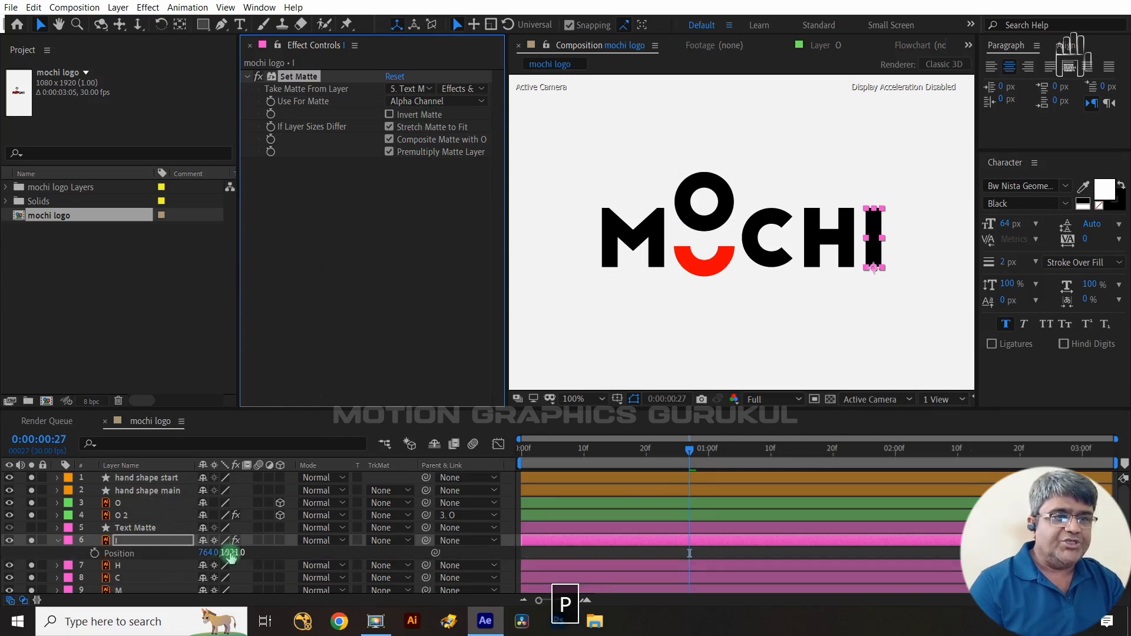
{"action": "left_click_drag", "start_coordinate": [233, 552], "coordinate": [285, 547]}
{"action": "key", "text": "ctrl+z"}
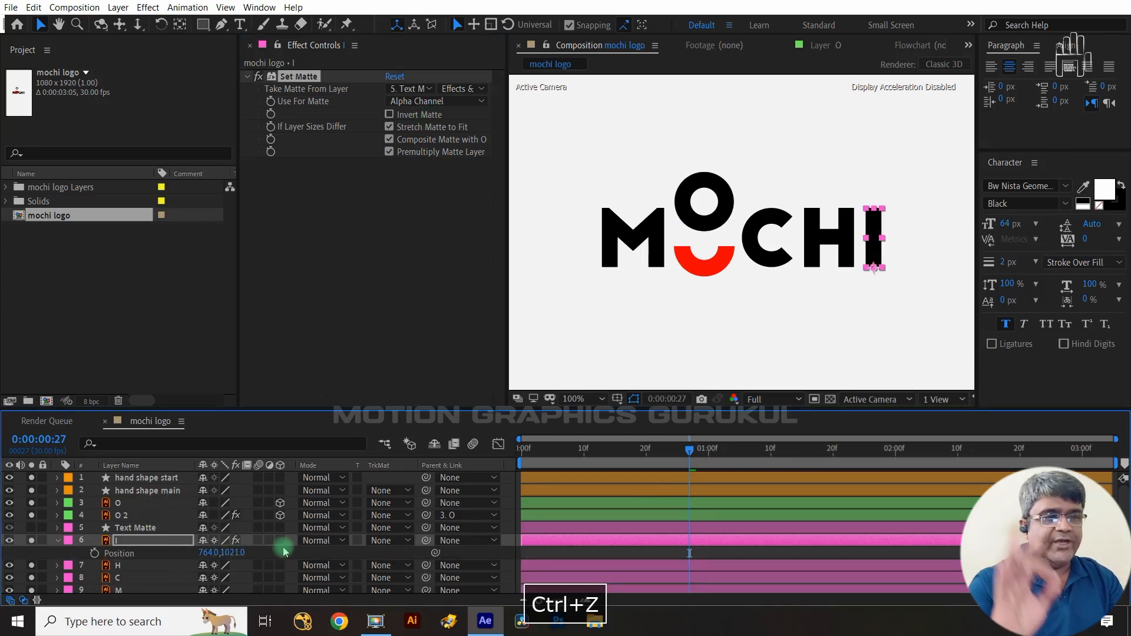
- Copy the Set Matte effect from the I layer and paste it onto the H, C and M layers
{"action": "left_click", "coordinate": [301, 79]}
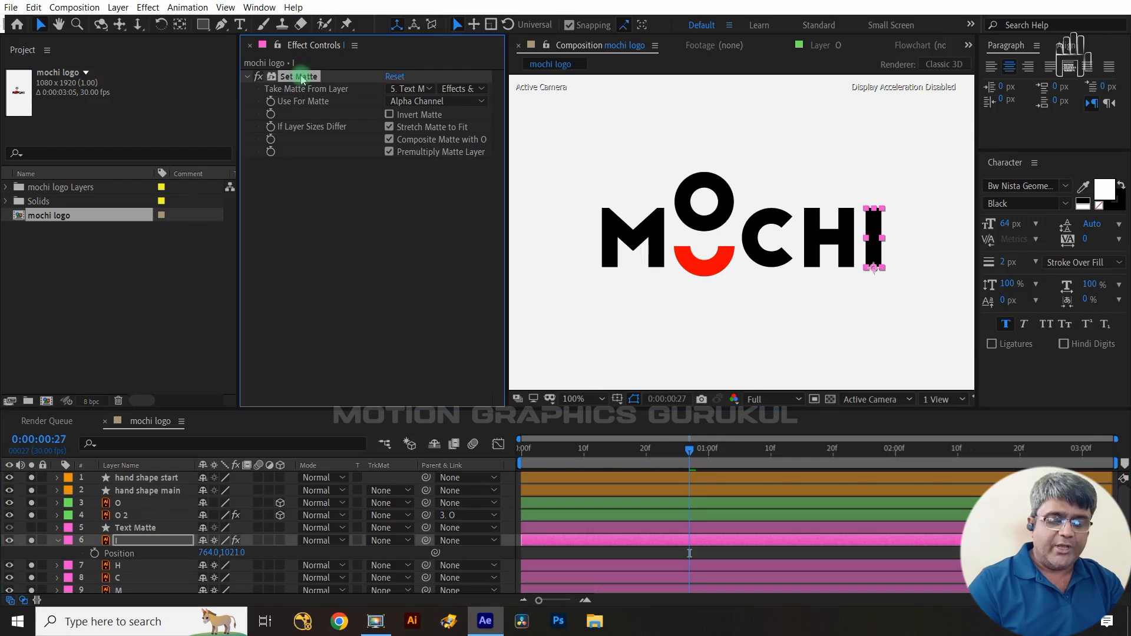
{"action": "key", "text": "ctrl+c"}
{"action": "left_click", "coordinate": [133, 566]}
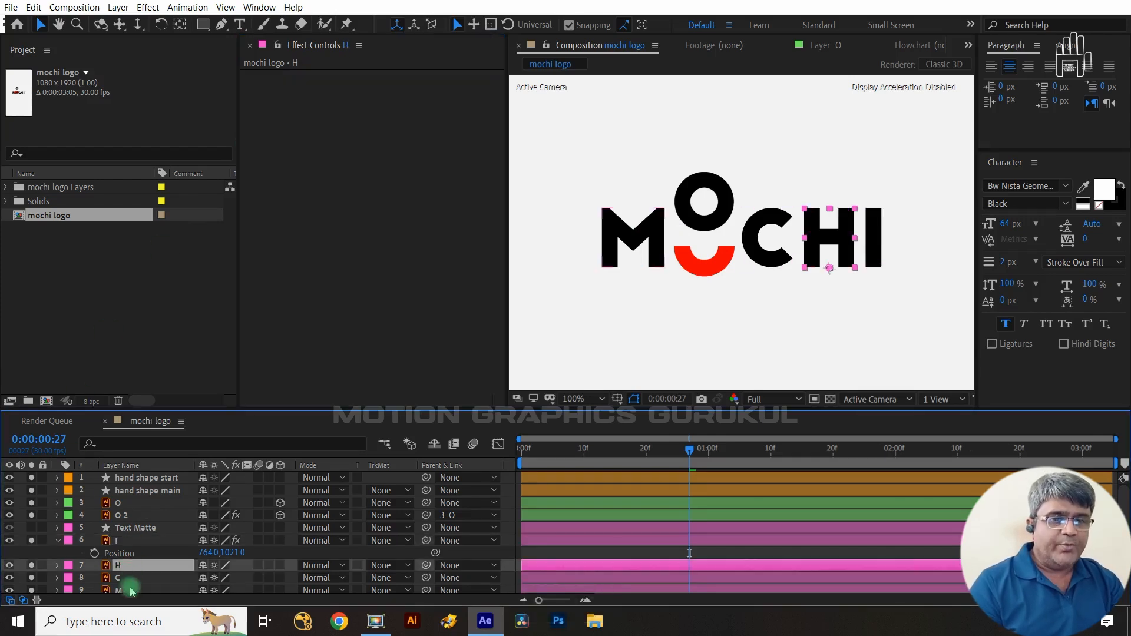
{"action": "left_click", "coordinate": [130, 590], "text": "shift"}
{"action": "key", "text": "ctrl+v"}
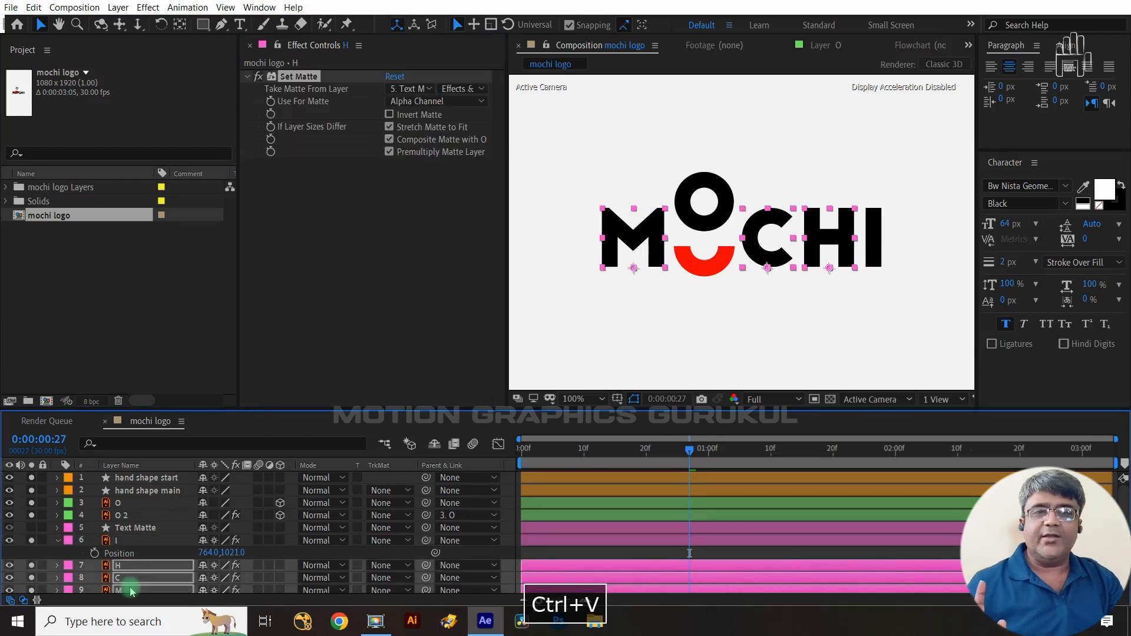
- Add a new null object layer to the composition
{"action": "left_click", "coordinate": [142, 540]}
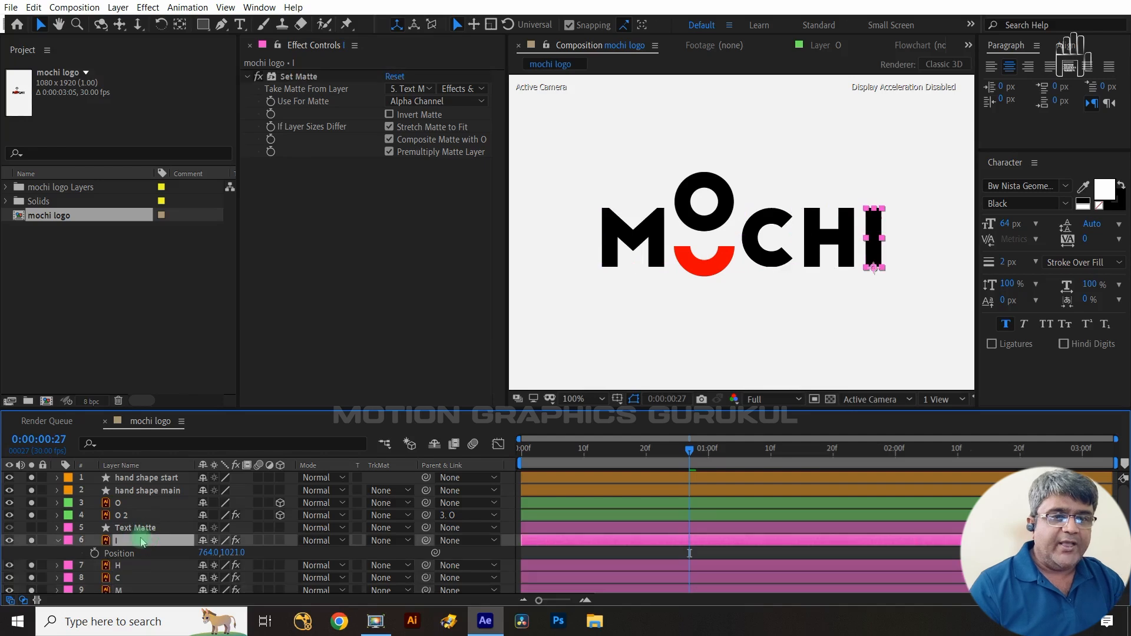
{"action": "right_click", "coordinate": [295, 556]}
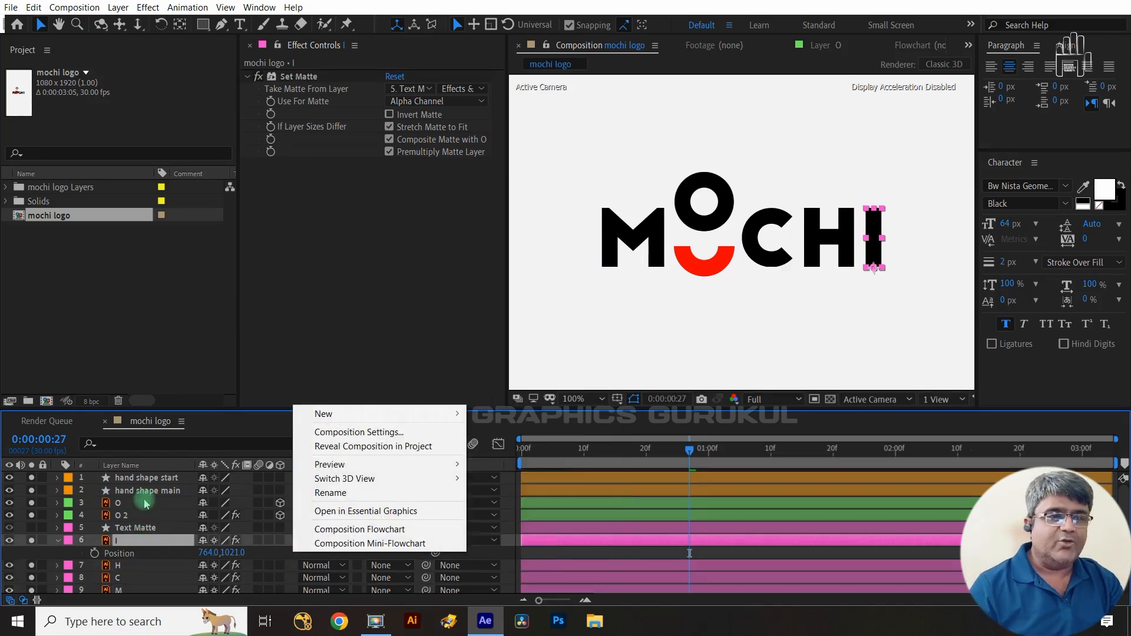
{"action": "mouse_move", "coordinate": [333, 412]}
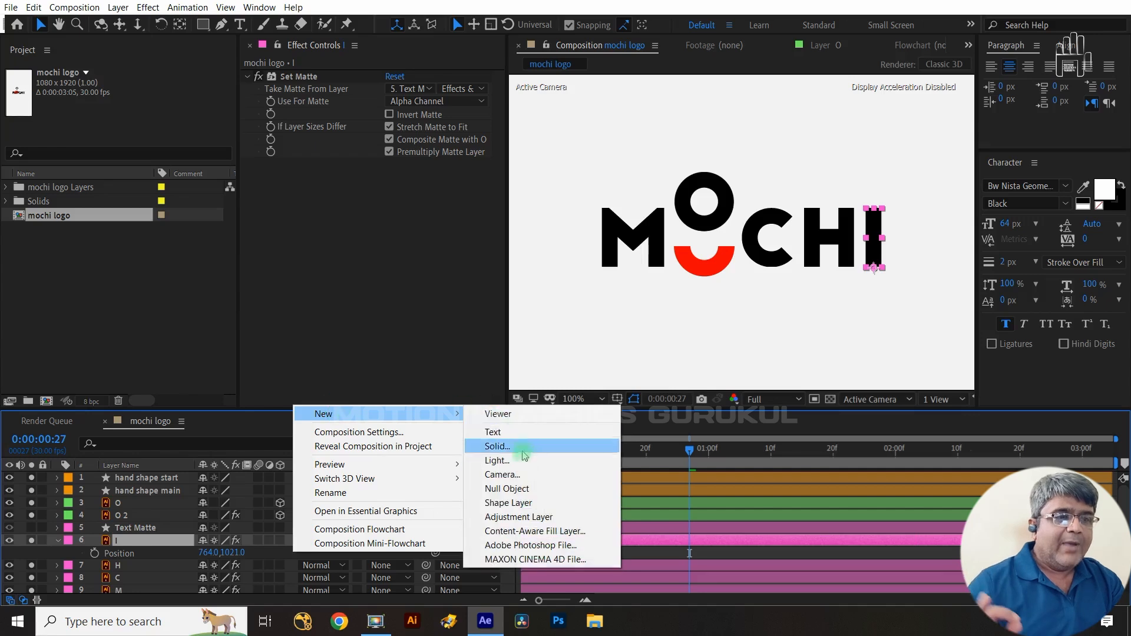
{"action": "left_click", "coordinate": [517, 489]}
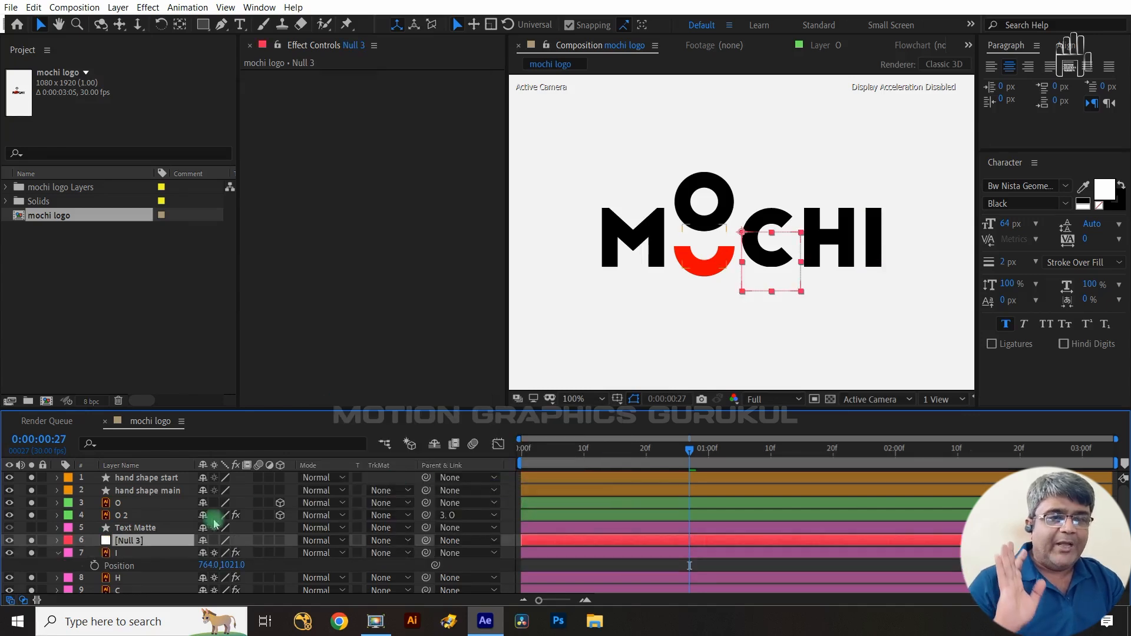
- Parent the I, H, C and M letter layers to Null 3
{"action": "scroll", "coordinate": [143, 582], "scroll_direction": "down", "scroll_amount": 2}
{"action": "left_click", "coordinate": [141, 562], "text": "shift"}
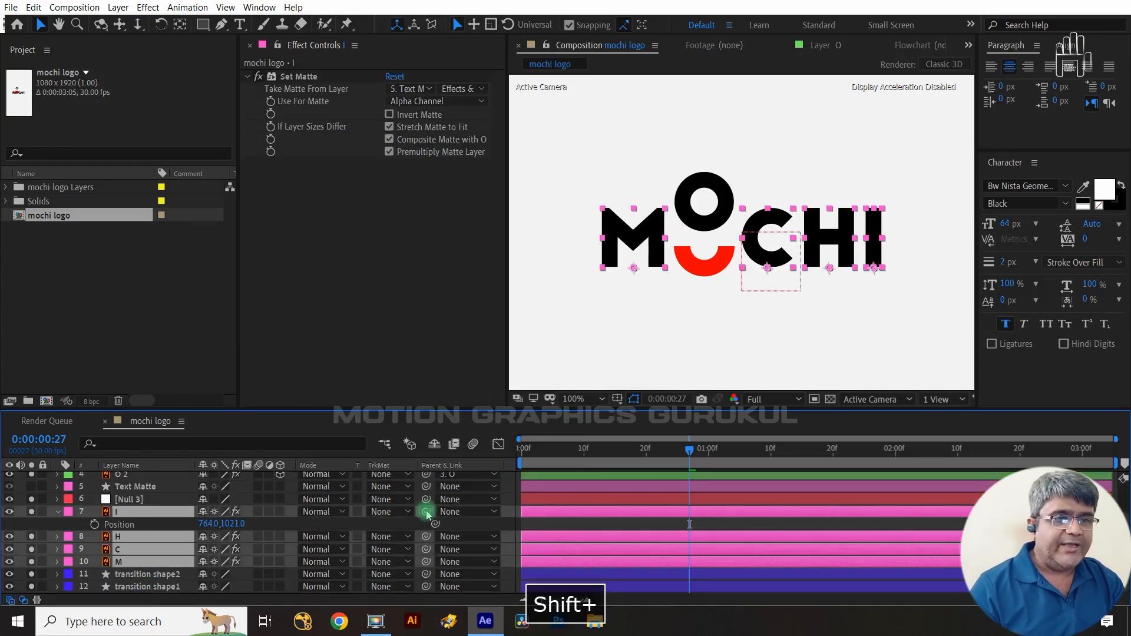
{"action": "left_click_drag", "start_coordinate": [426, 513], "coordinate": [157, 503]}
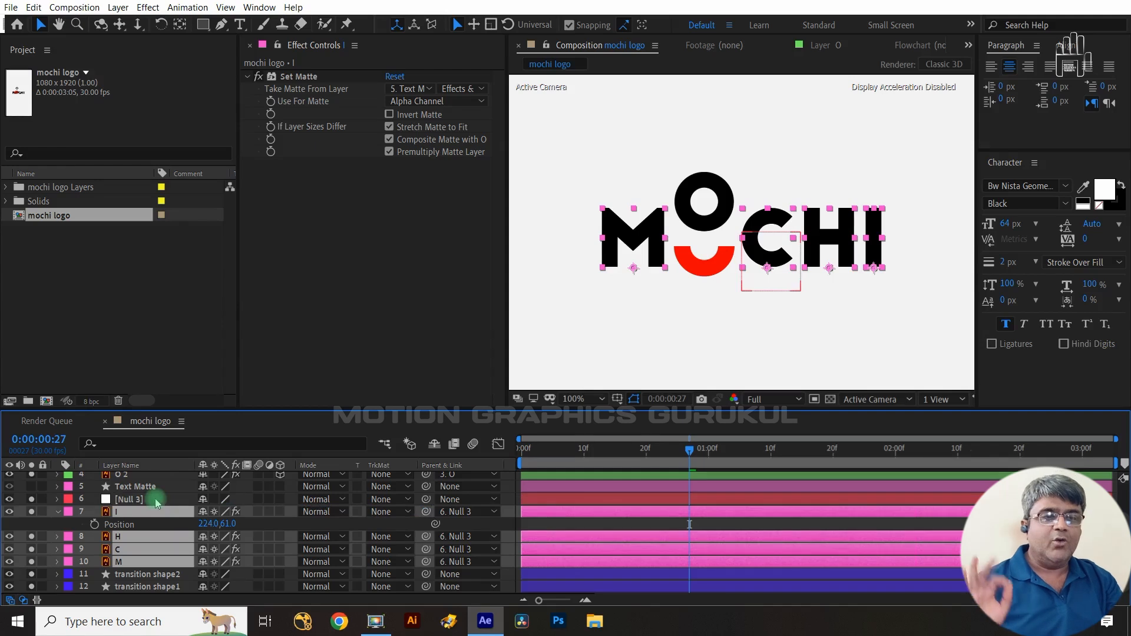
- Separate Null 3's Position into X and Y and keyframe only the Y Position at frame 25
{"action": "left_click", "coordinate": [158, 502]}
{"action": "key", "text": "p"}
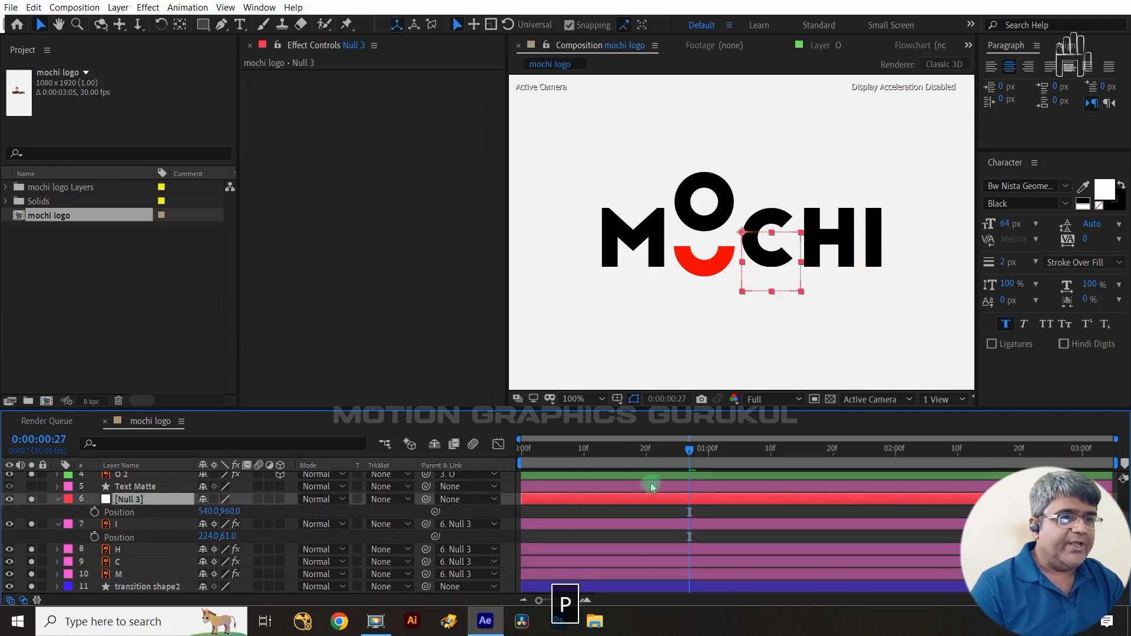
{"action": "left_click_drag", "start_coordinate": [690, 451], "coordinate": [676, 475]}
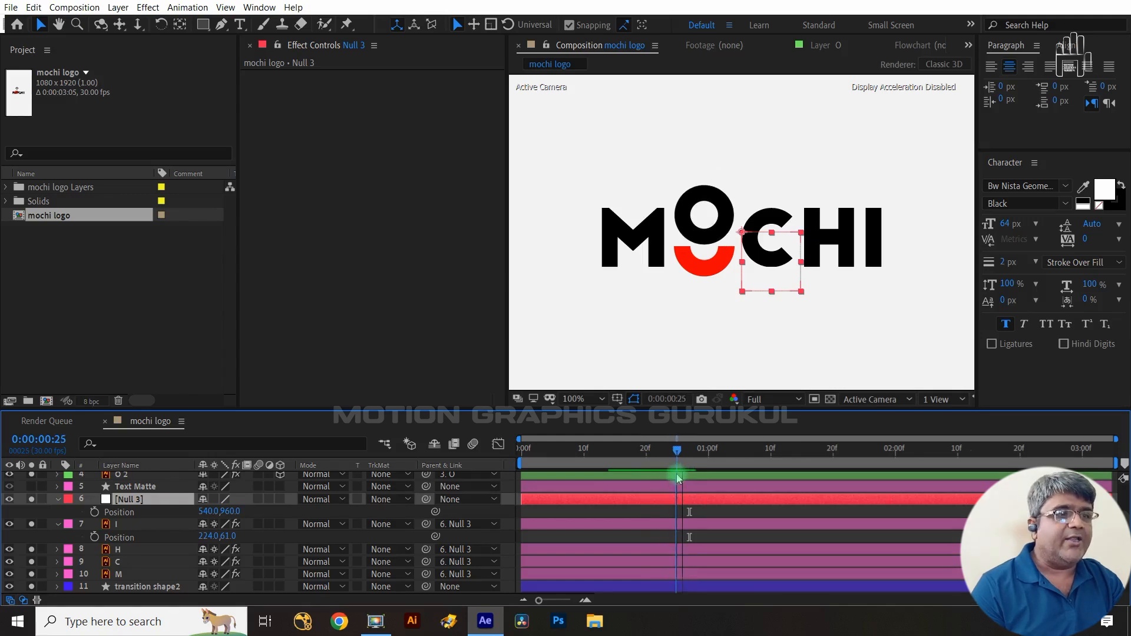
{"action": "left_click", "coordinate": [94, 512]}
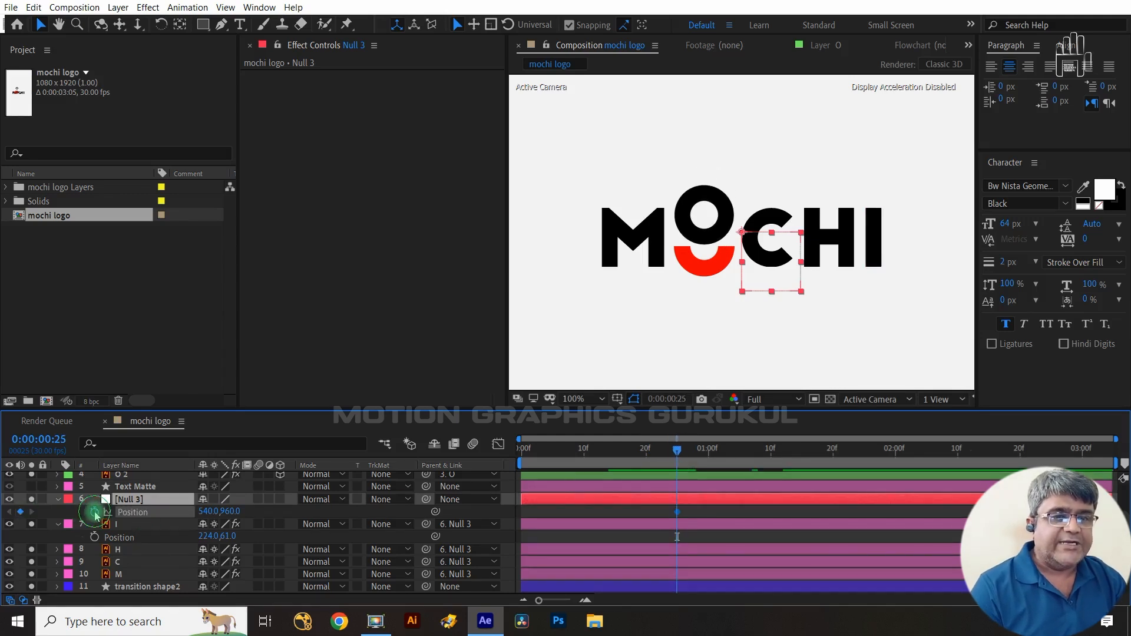
{"action": "right_click", "coordinate": [130, 524]}
{"action": "left_click", "coordinate": [200, 387]}
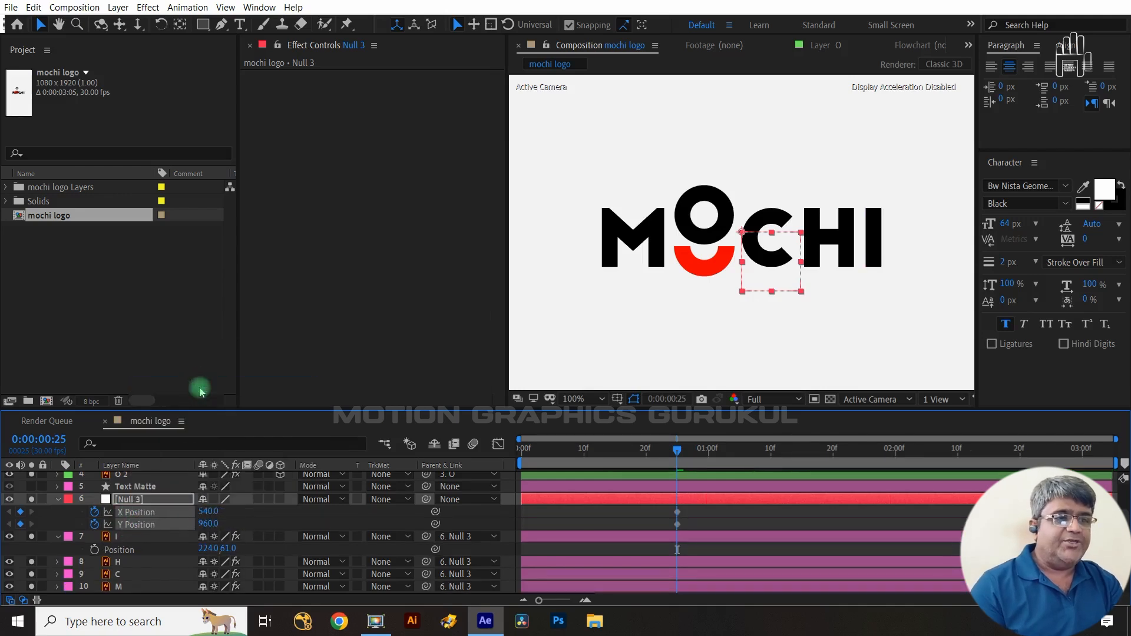
{"action": "left_click", "coordinate": [84, 522]}
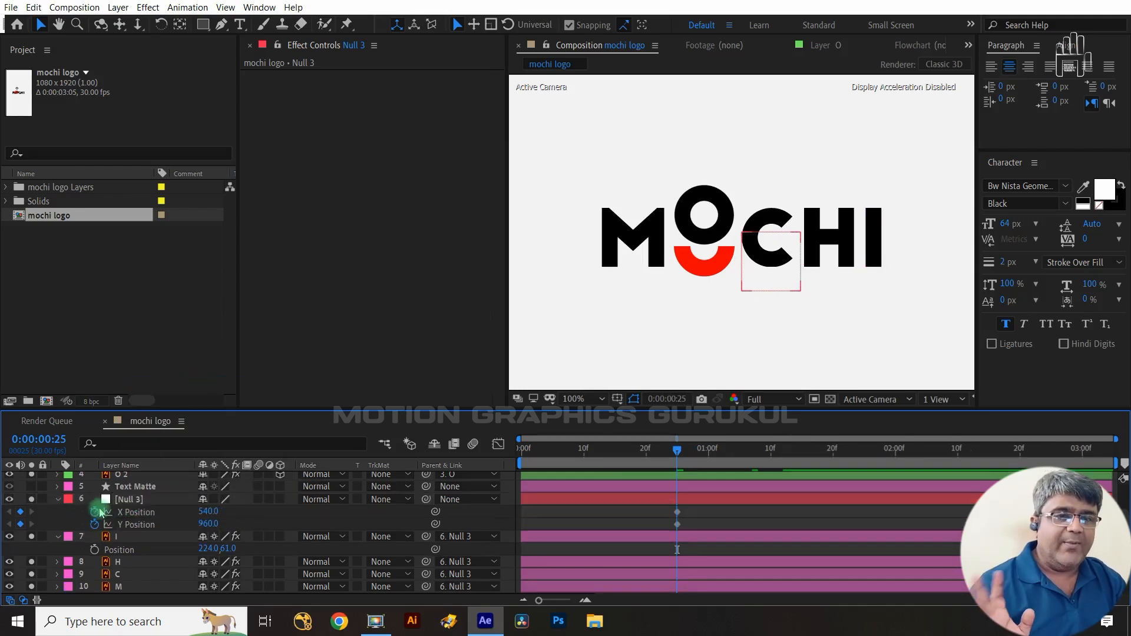
{"action": "left_click", "coordinate": [95, 512]}
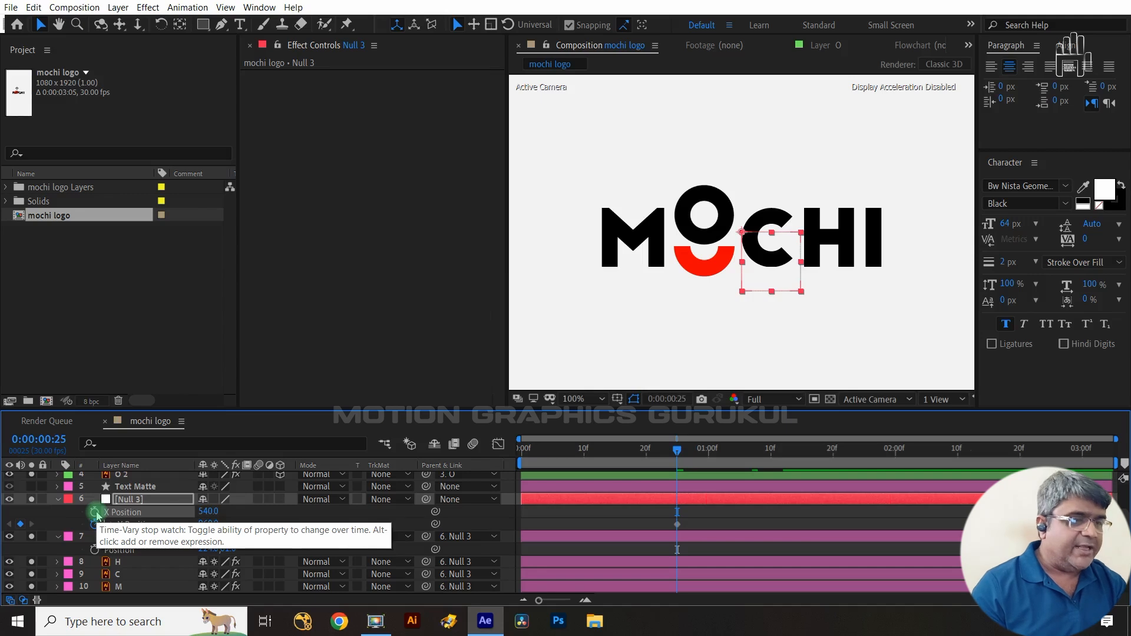
- Add a Y Position keyframe at 1:09 and set Null 3's Y Position to 1086 at frame 25
{"action": "key", "text": "shift+Page_Down"}
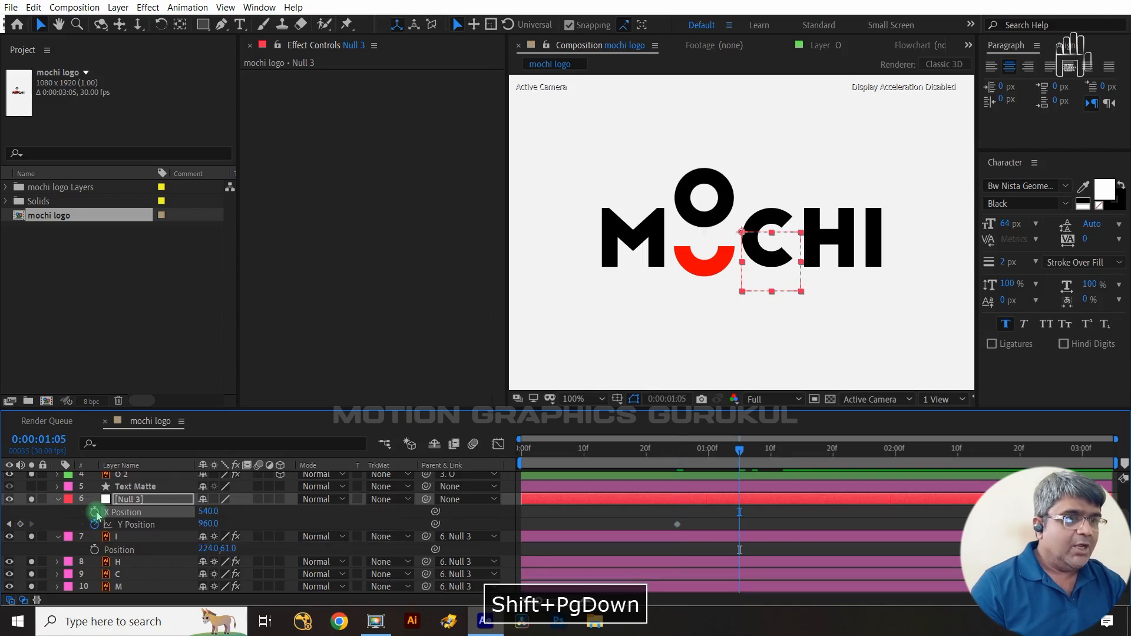
{"action": "key", "text": "ctrl+Right"}
{"action": "key", "text": "ctrl+Right"}
{"action": "key", "text": "ctrl+Right"}
{"action": "key", "text": "ctrl+Right"}
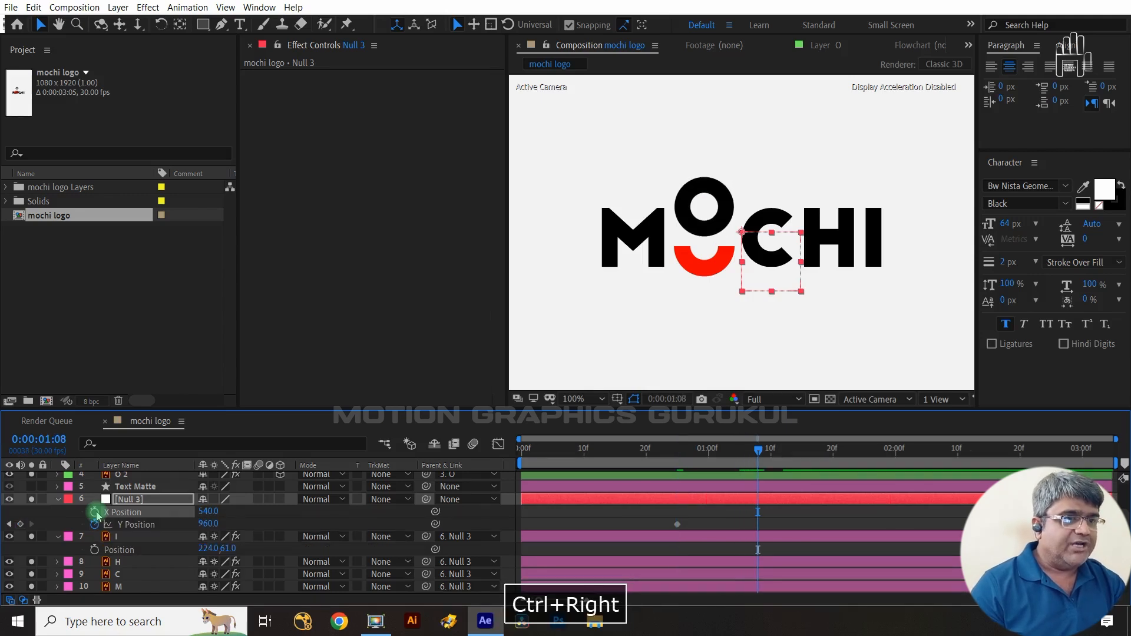
{"action": "left_click", "coordinate": [20, 525]}
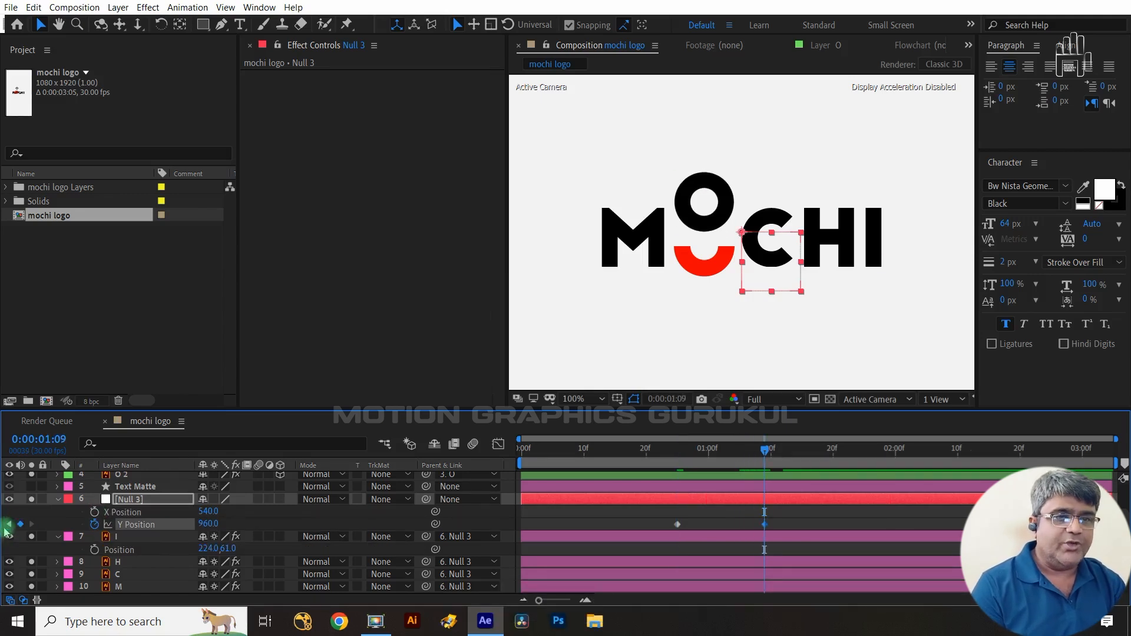
{"action": "left_click_drag", "start_coordinate": [204, 526], "coordinate": [292, 523]}
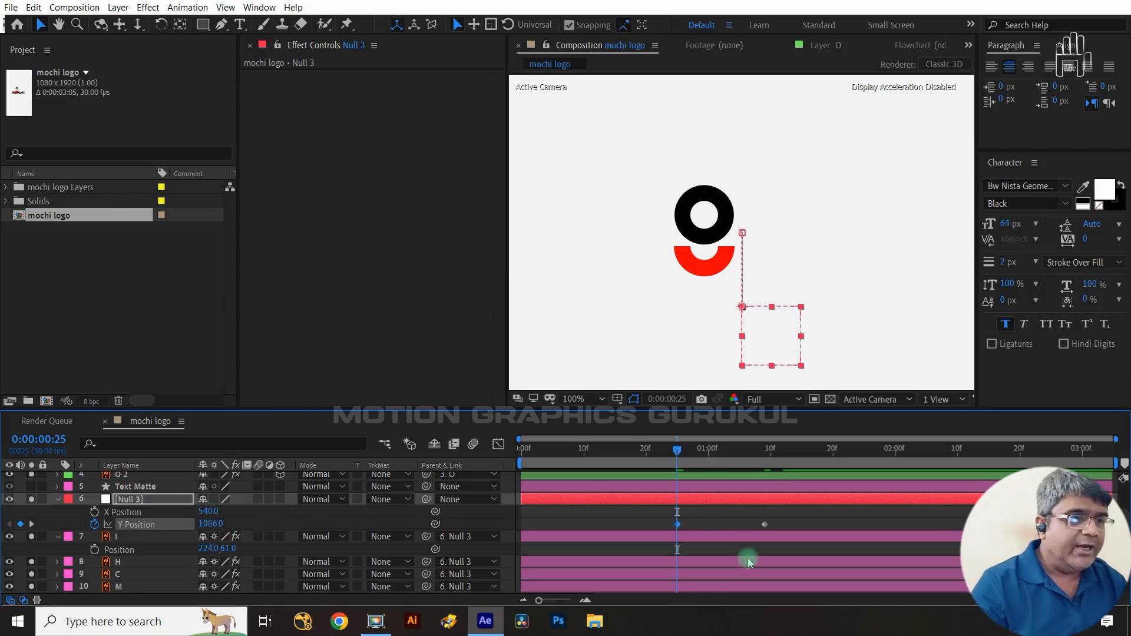
- Apply Easy Ease to the Y Position keyframes and reshape the speed curve in the Graph Editor
{"action": "left_click_drag", "start_coordinate": [790, 524], "coordinate": [664, 542]}
{"action": "key", "text": "F9"}
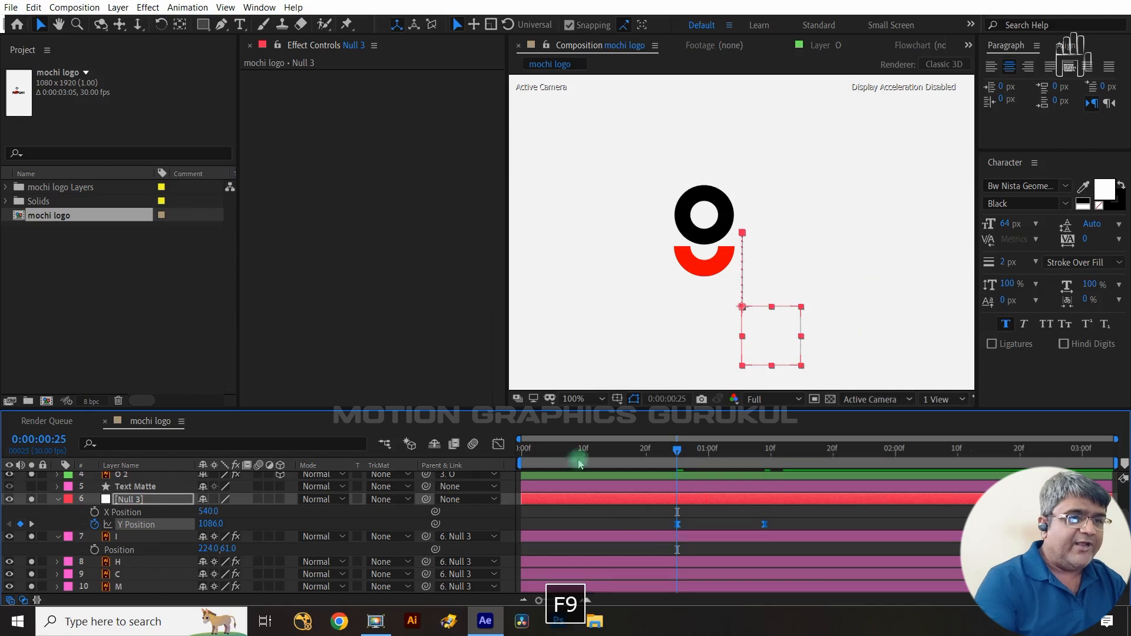
{"action": "left_click", "coordinate": [501, 442]}
{"action": "left_click_drag", "start_coordinate": [790, 496], "coordinate": [721, 479]}
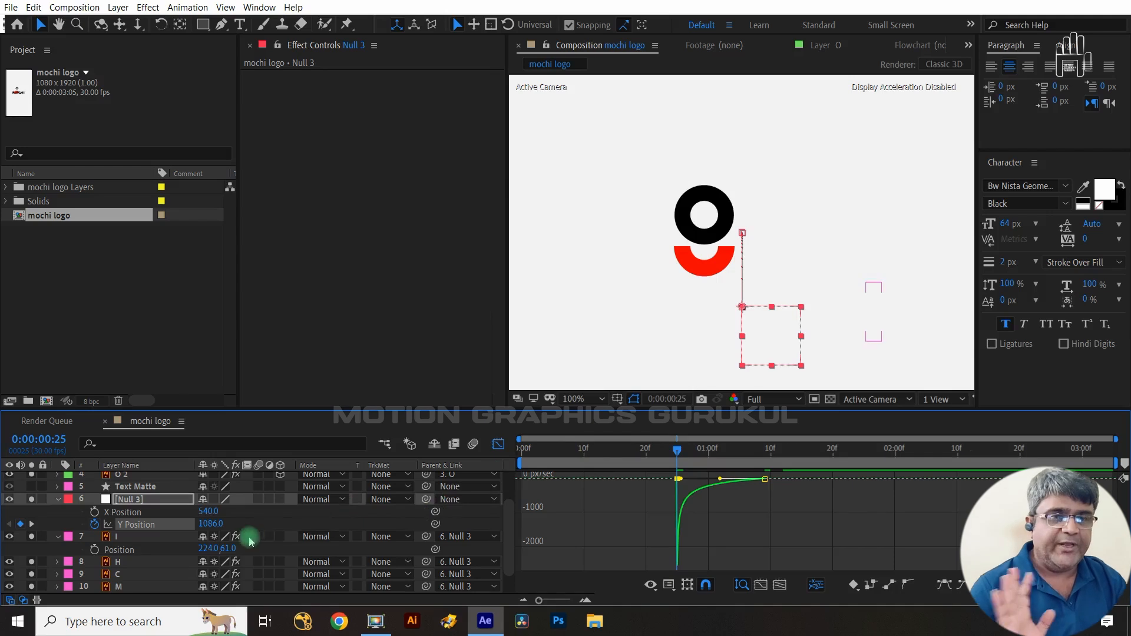
- Keyframe Rotation at frame 25 for the I, H, C and M layers
{"action": "left_click", "coordinate": [144, 536]}
{"action": "left_click", "coordinate": [139, 589], "text": "shift"}
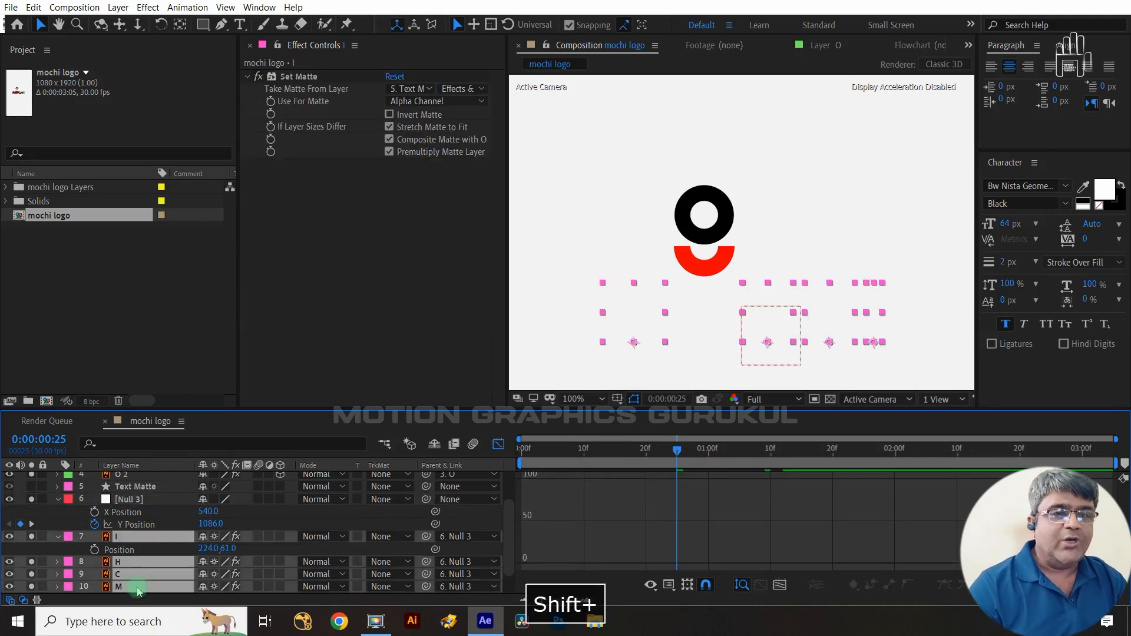
{"action": "key", "text": "r"}
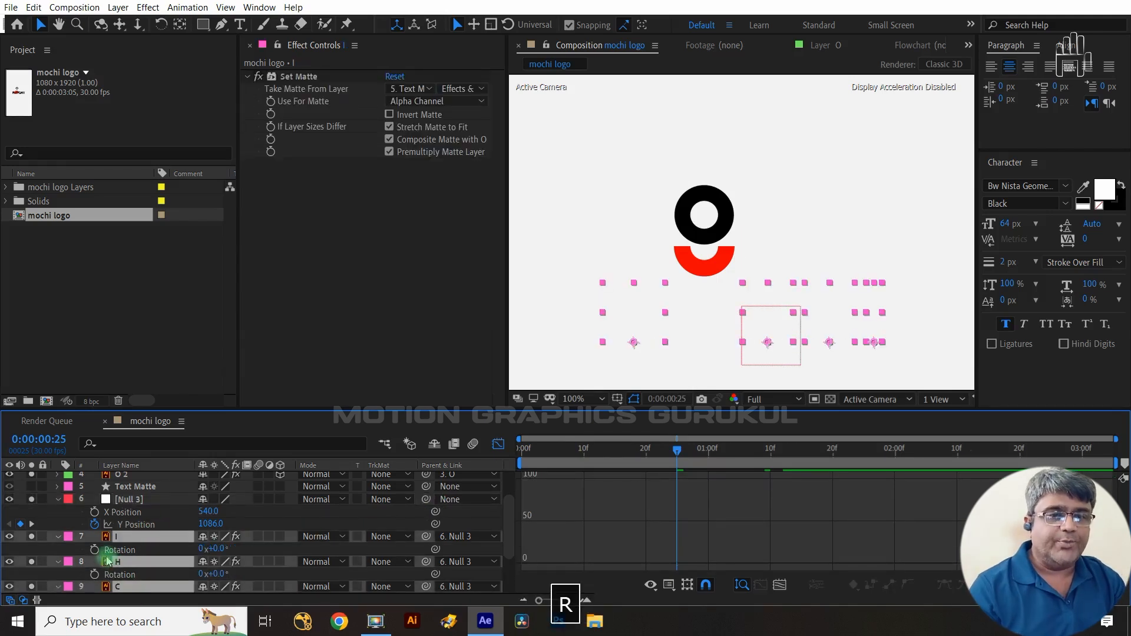
{"action": "left_click", "coordinate": [94, 548]}
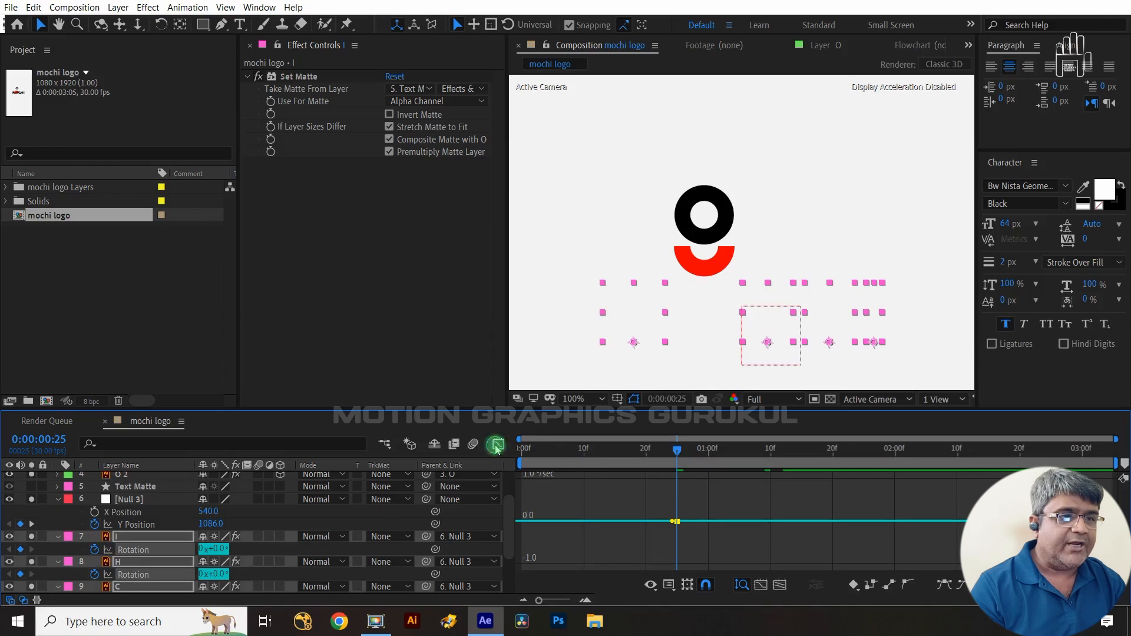
{"action": "left_click", "coordinate": [496, 445]}
- Add Rotation keyframes at 1:09 for the I, H, C and M letters and set their frame-25 Rotation to -35°
{"action": "left_click", "coordinate": [31, 524]}
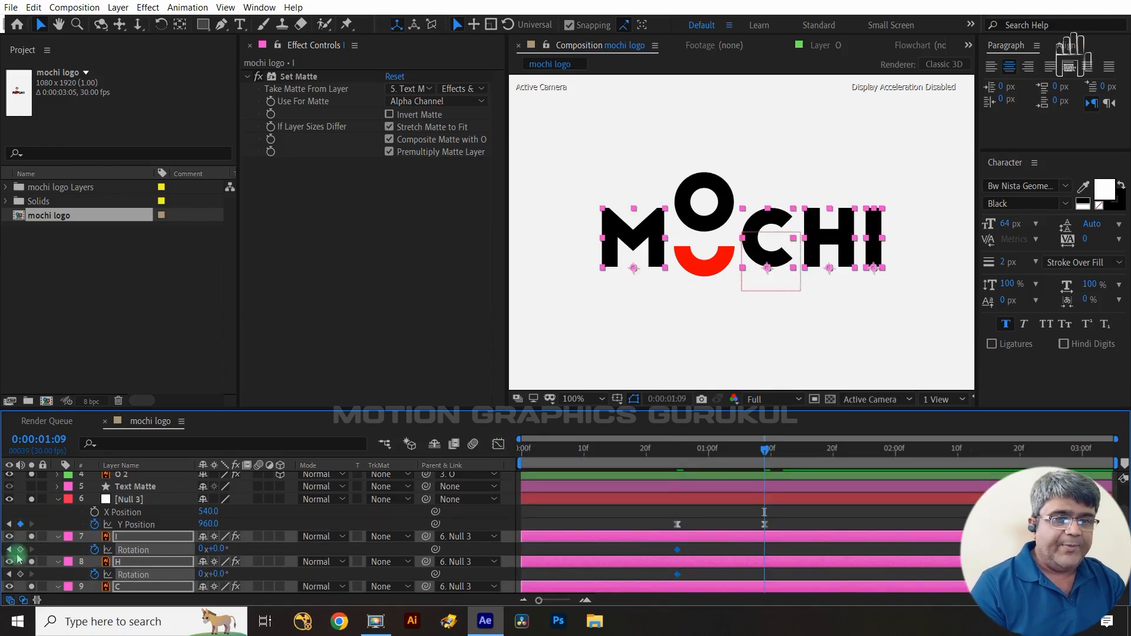
{"action": "left_click", "coordinate": [20, 549]}
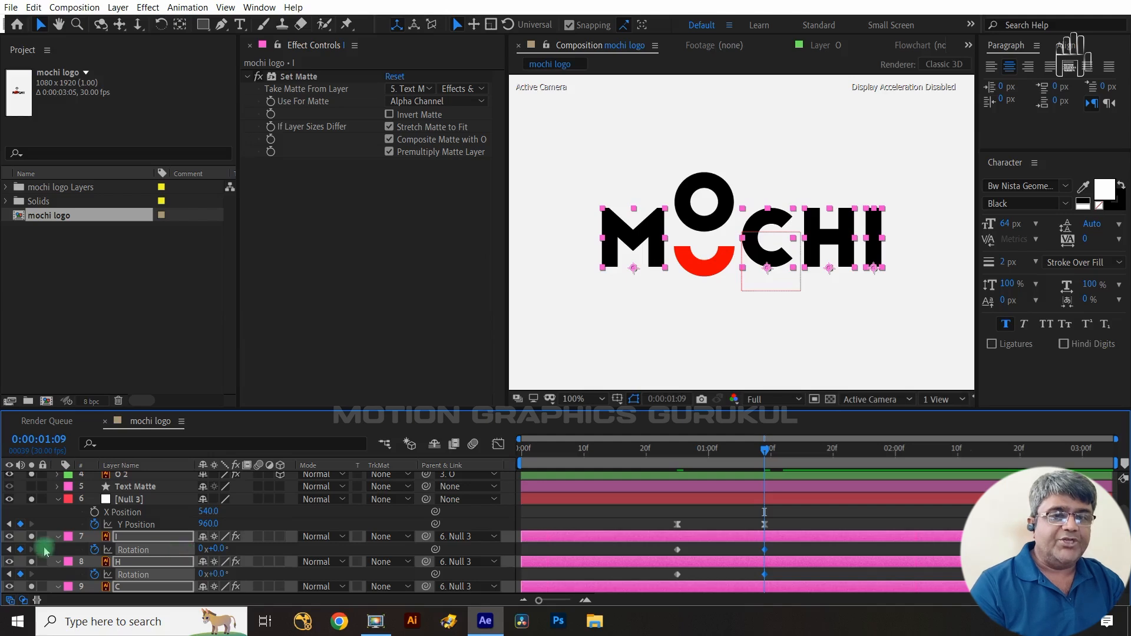
{"action": "left_click", "coordinate": [8, 550]}
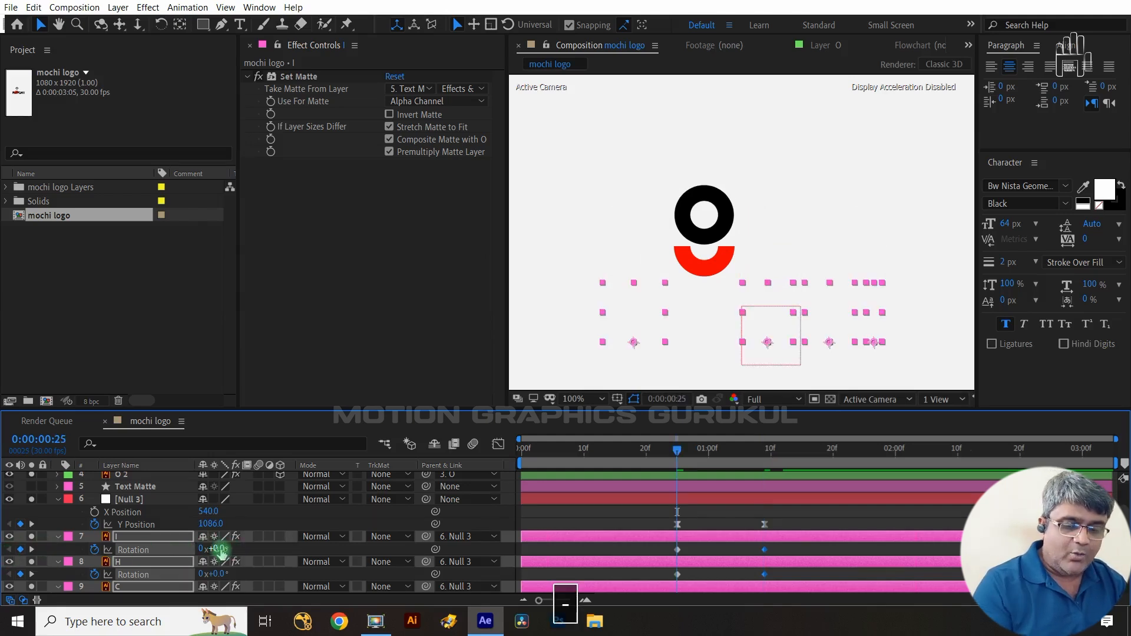
{"action": "key", "text": "5"}
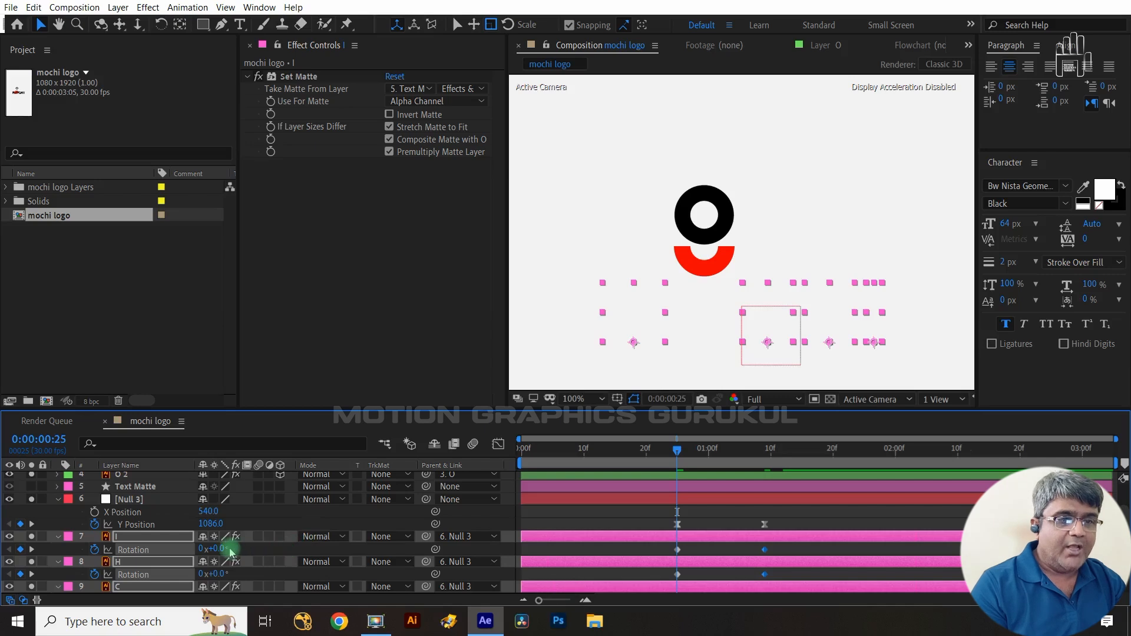
{"action": "type", "text": "-35"}
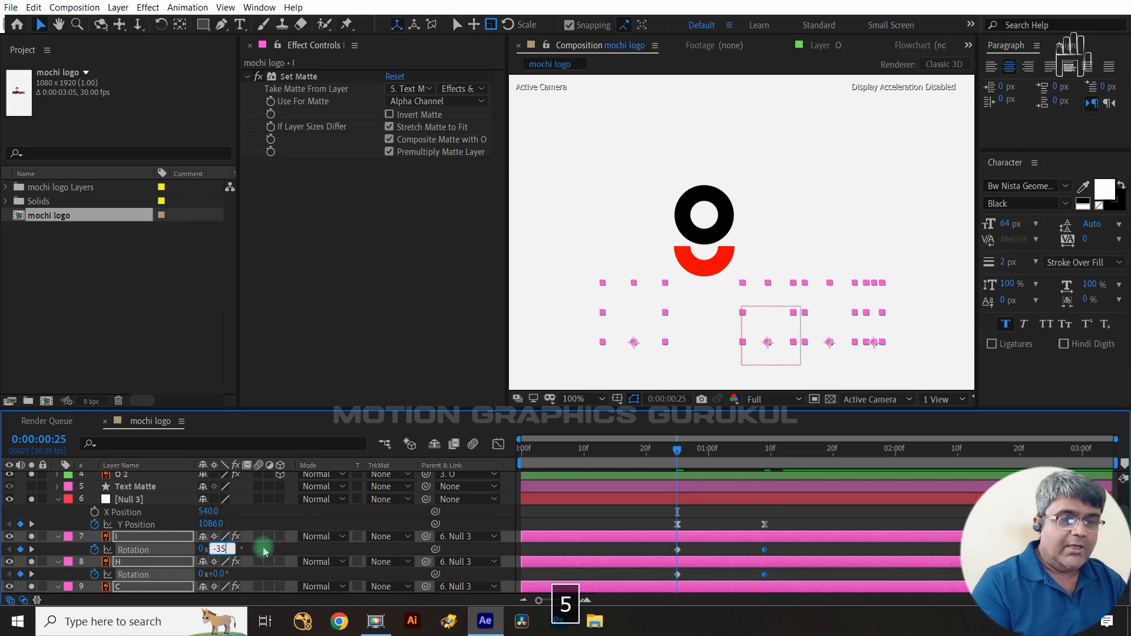
{"action": "left_click", "coordinate": [263, 550]}
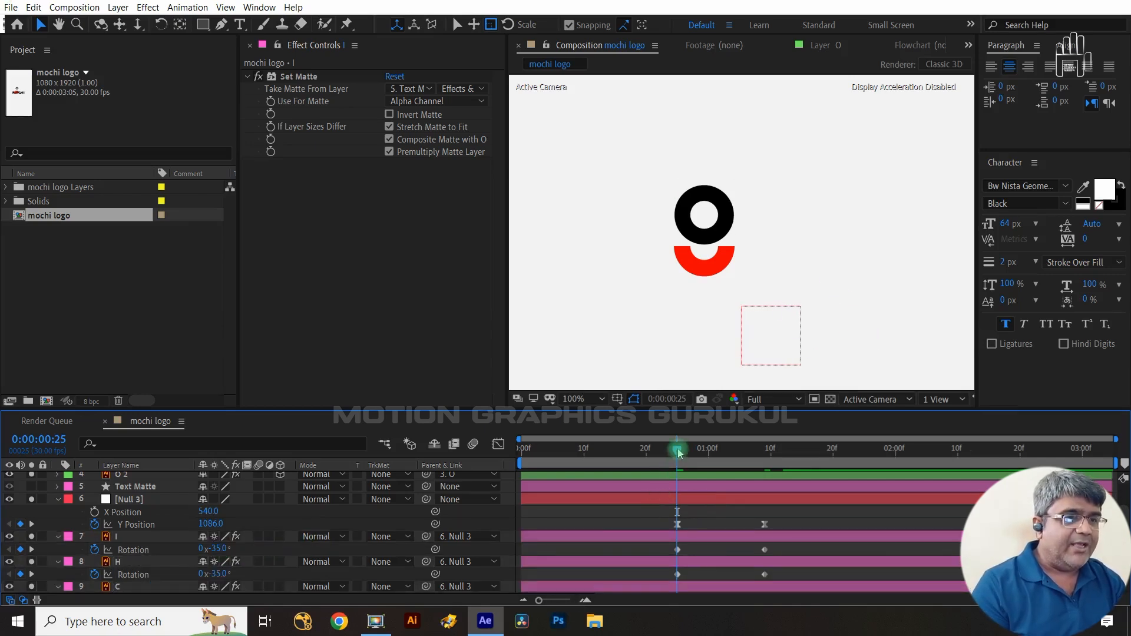
- Apply Easy Ease to the letters' Rotation keyframes and reshape their speed curve in the Graph Editor
{"action": "left_click_drag", "start_coordinate": [678, 453], "coordinate": [758, 453]}
{"action": "left_click_drag", "start_coordinate": [782, 549], "coordinate": [658, 565]}
{"action": "key", "text": "F9"}
{"action": "key", "text": "shift+F3"}
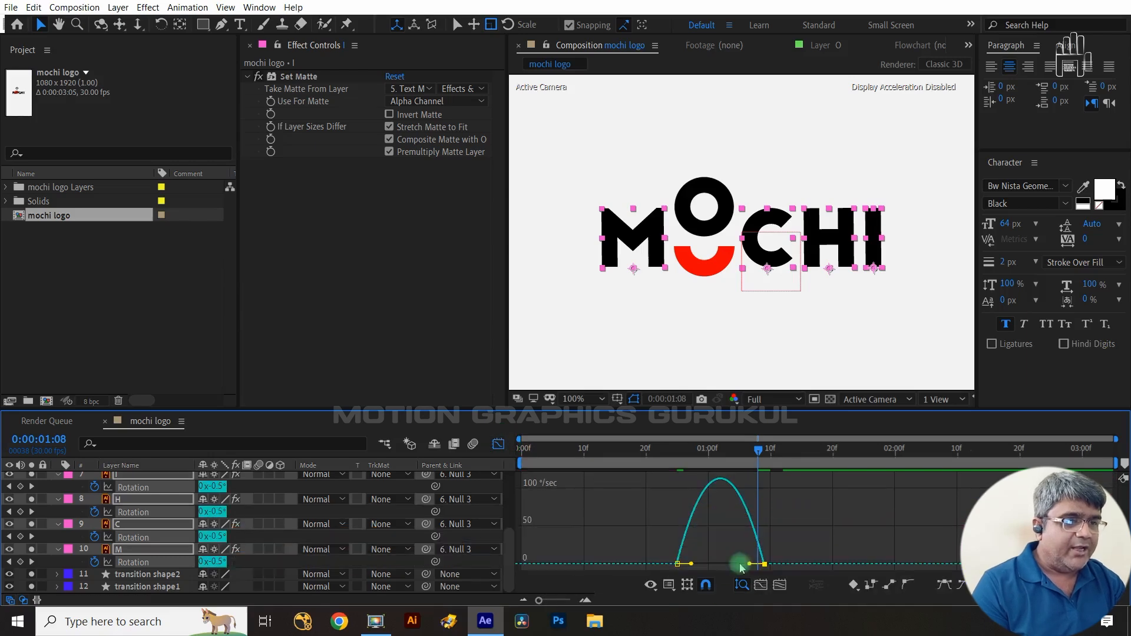
{"action": "mouse_move", "coordinate": [749, 564]}
{"action": "left_mouse_down"}
{"action": "mouse_move", "coordinate": [665, 556]}
{"action": "mouse_move", "coordinate": [735, 564]}
{"action": "left_mouse_up"}
{"action": "left_click", "coordinate": [701, 573]}
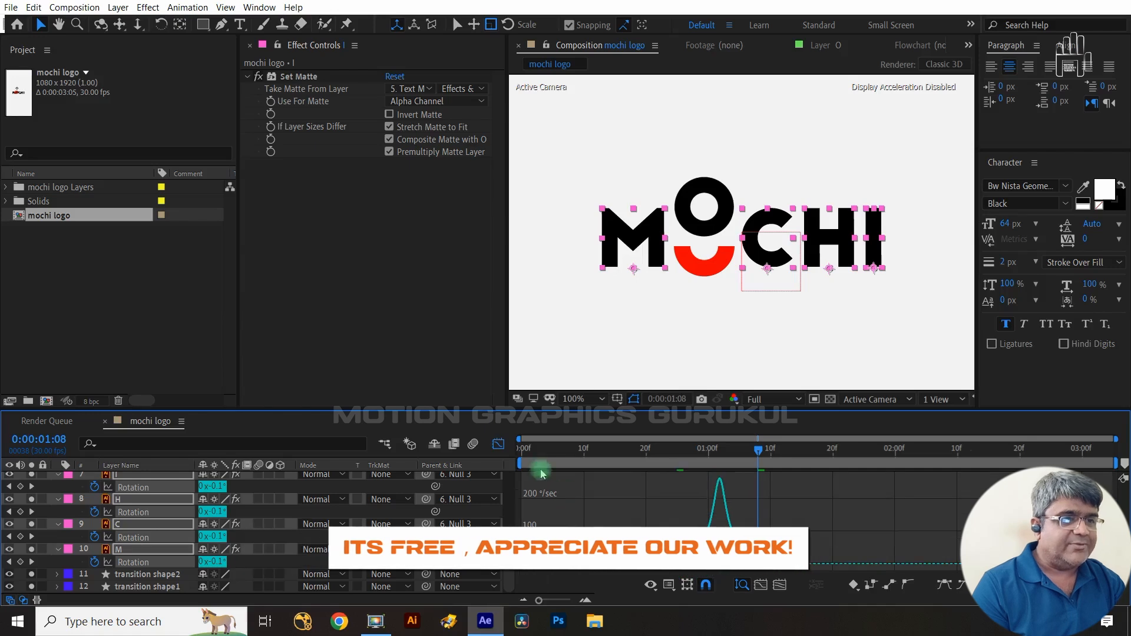
{"action": "key", "text": "shift+F3"}
{"action": "left_click_drag", "start_coordinate": [760, 451], "coordinate": [767, 483]}
{"action": "key", "text": "shift+slash"}
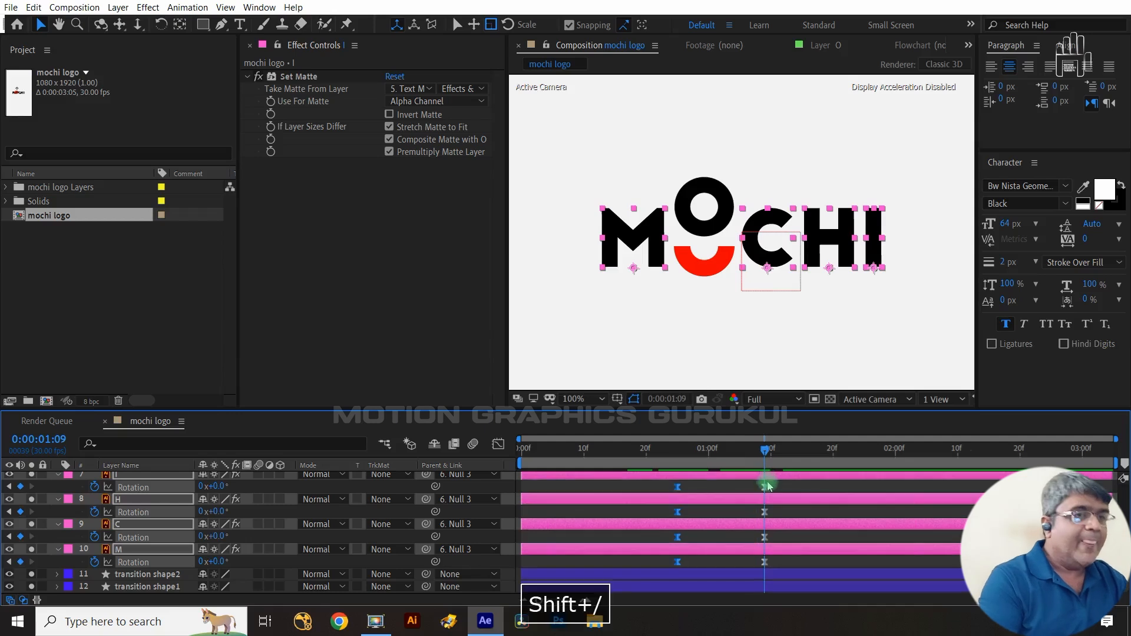
- Solo the two transition shape layers to inspect them and return to frame 0
{"action": "left_click", "coordinate": [504, 505]}
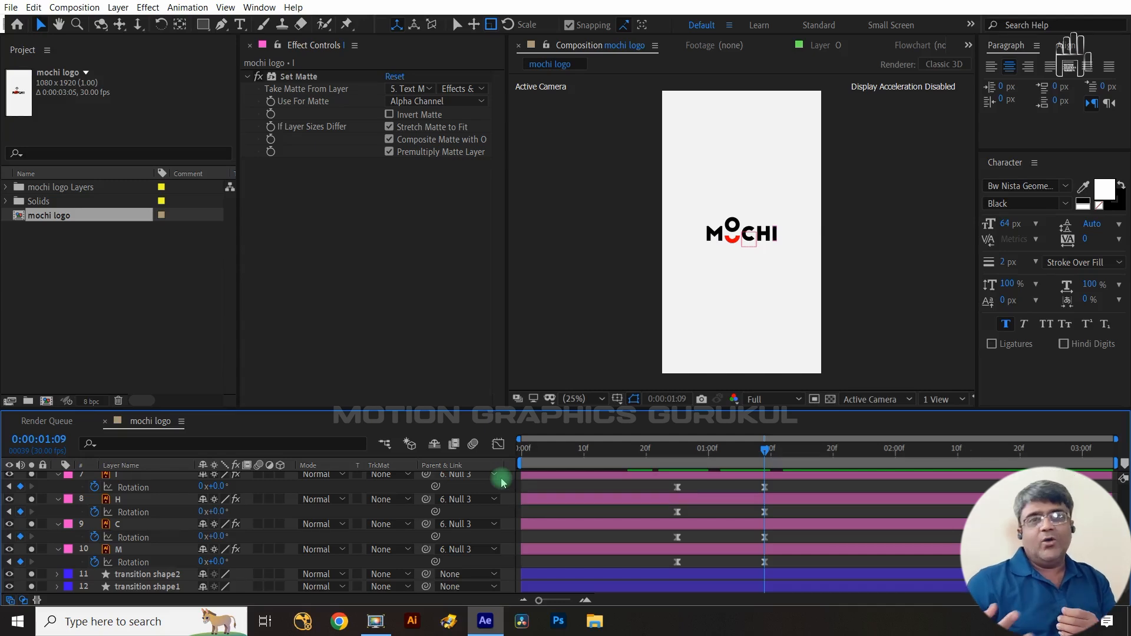
{"action": "left_click", "coordinate": [31, 586]}
{"action": "left_click", "coordinate": [31, 575]}
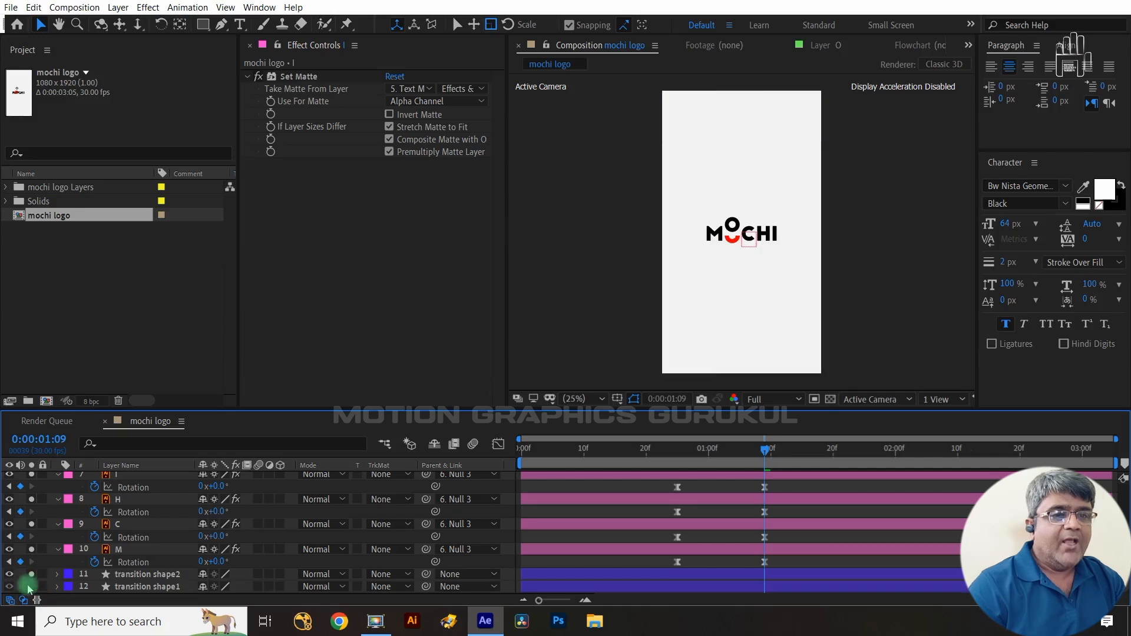
{"action": "left_click", "coordinate": [31, 588]}
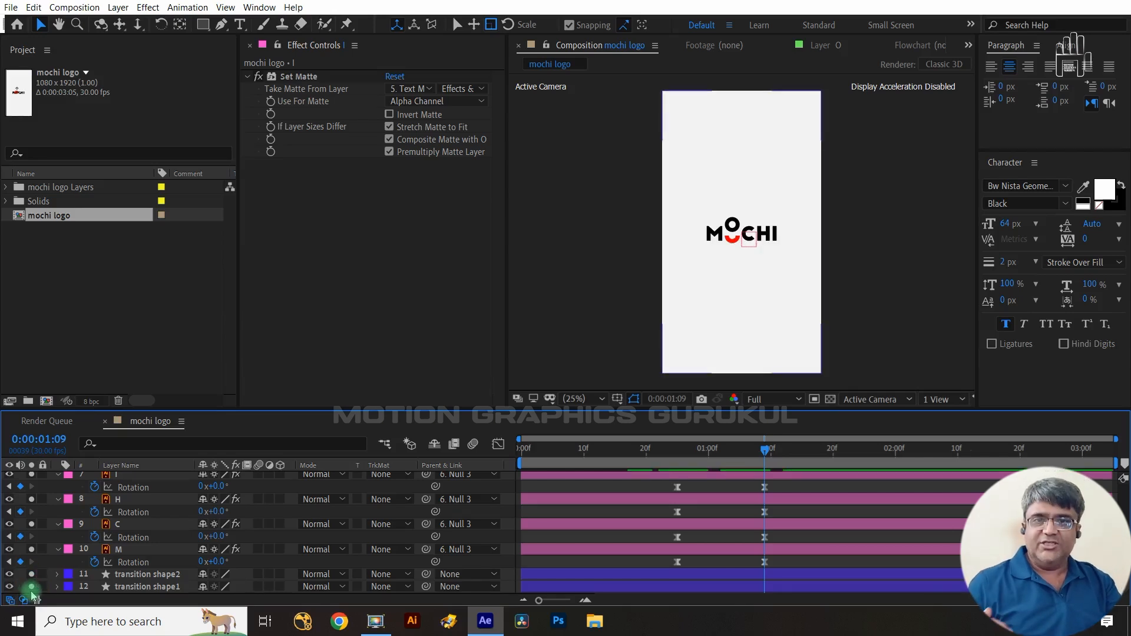
{"action": "left_click", "coordinate": [748, 463]}
{"action": "left_click_drag", "start_coordinate": [773, 449], "coordinate": [402, 409]}
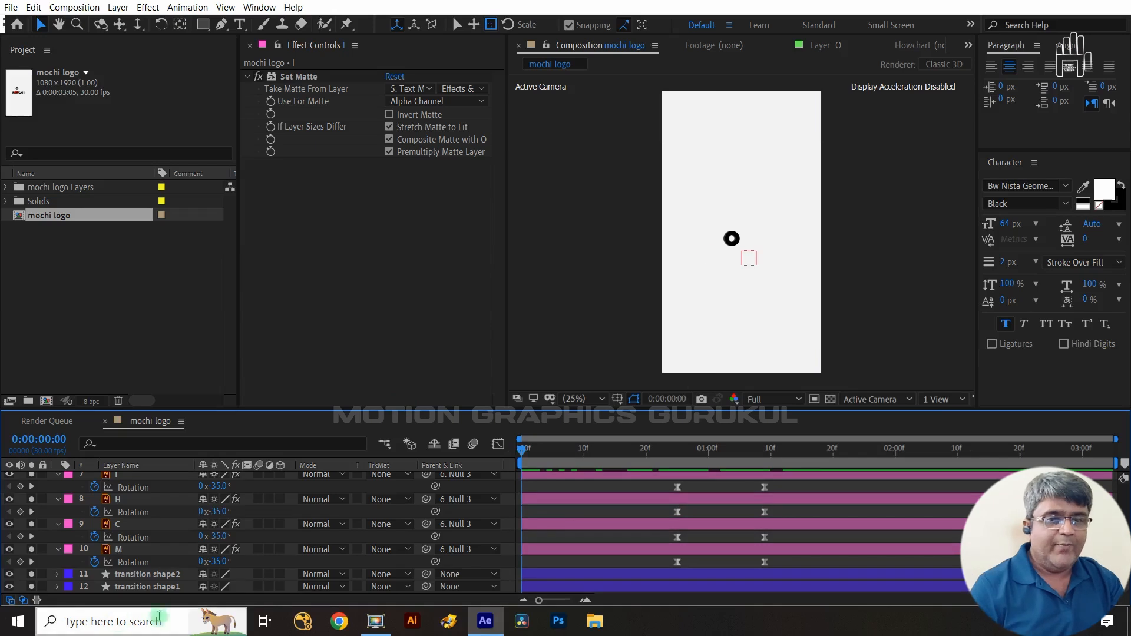
- Show Position for both transition shape layers and keyframe it at frame 0 and at 0:14
{"action": "left_click", "coordinate": [148, 587]}
{"action": "left_click", "coordinate": [150, 575], "text": "ctrl"}
{"action": "key", "text": "p"}
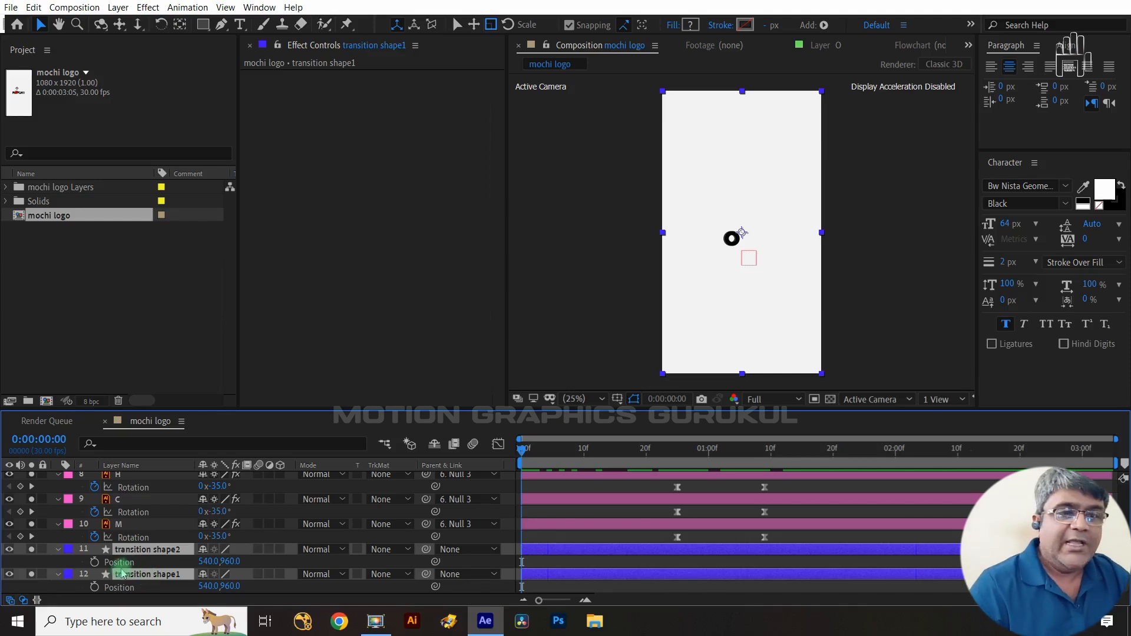
{"action": "left_click", "coordinate": [95, 564]}
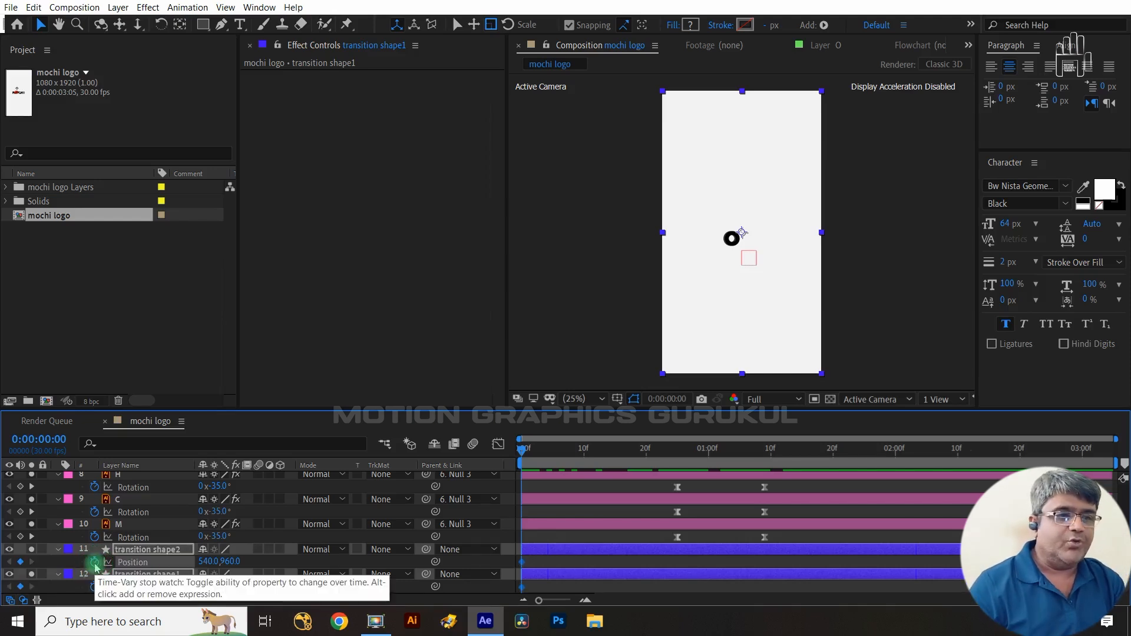
{"action": "key", "text": "shift+Page_Down"}
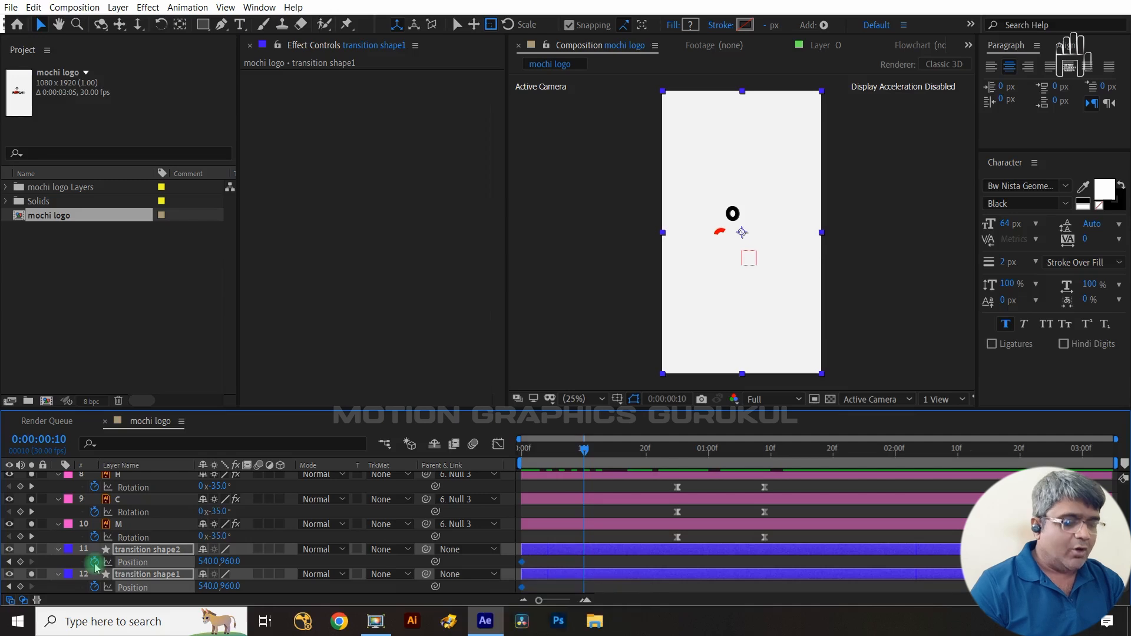
{"action": "key", "text": "ctrl+Right"}
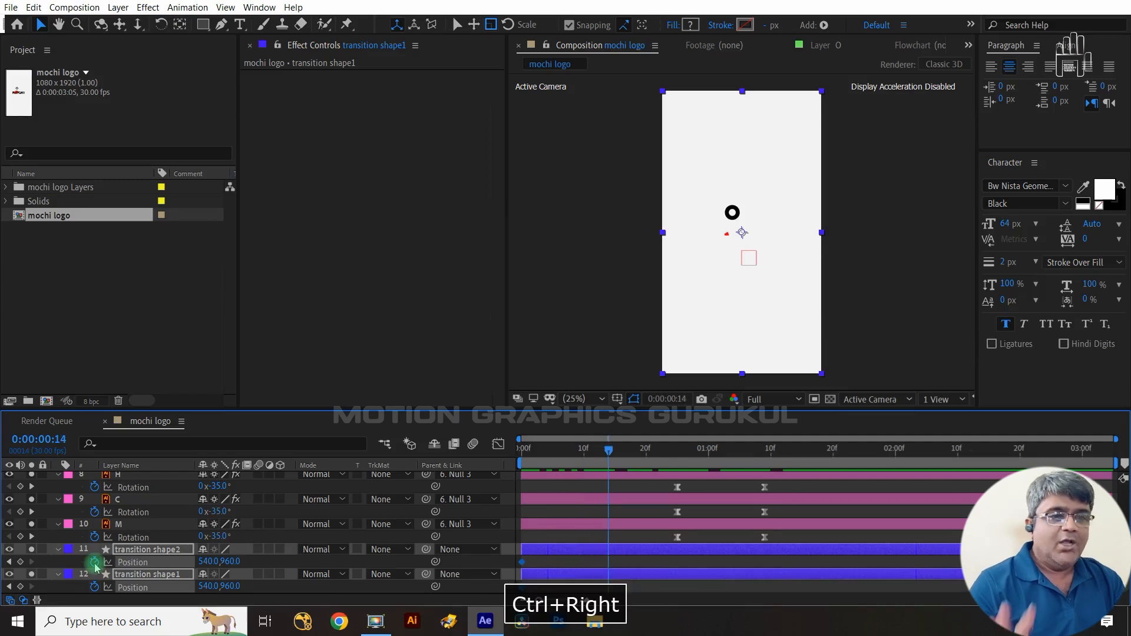
{"action": "left_click", "coordinate": [20, 562]}
{"action": "left_click", "coordinate": [20, 587]}
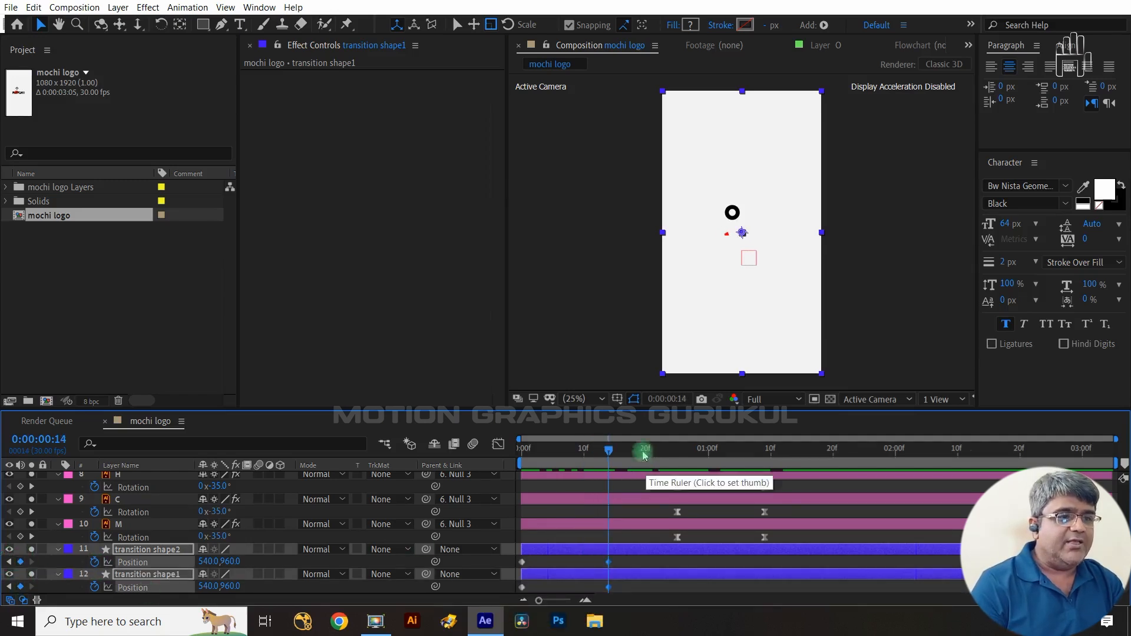
- Set transition shape1's Position at frame 0 to 540, 2880 so it starts below the frame
{"action": "left_click_drag", "start_coordinate": [609, 449], "coordinate": [510, 470]}
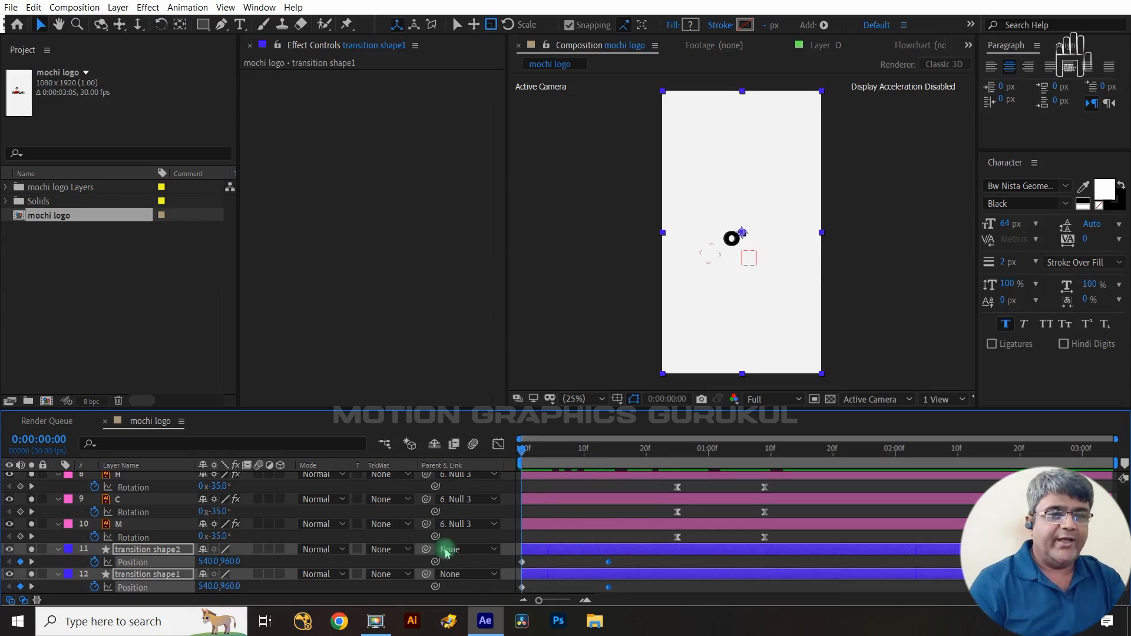
{"action": "left_click", "coordinate": [297, 594]}
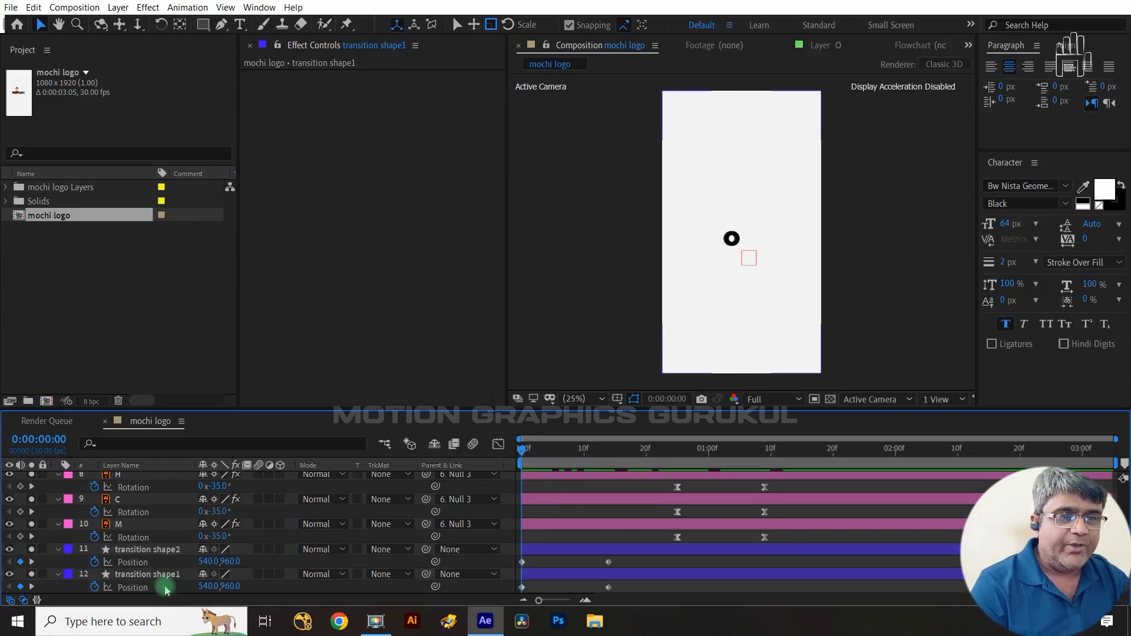
{"action": "left_click", "coordinate": [163, 580]}
{"action": "left_click", "coordinate": [31, 550]}
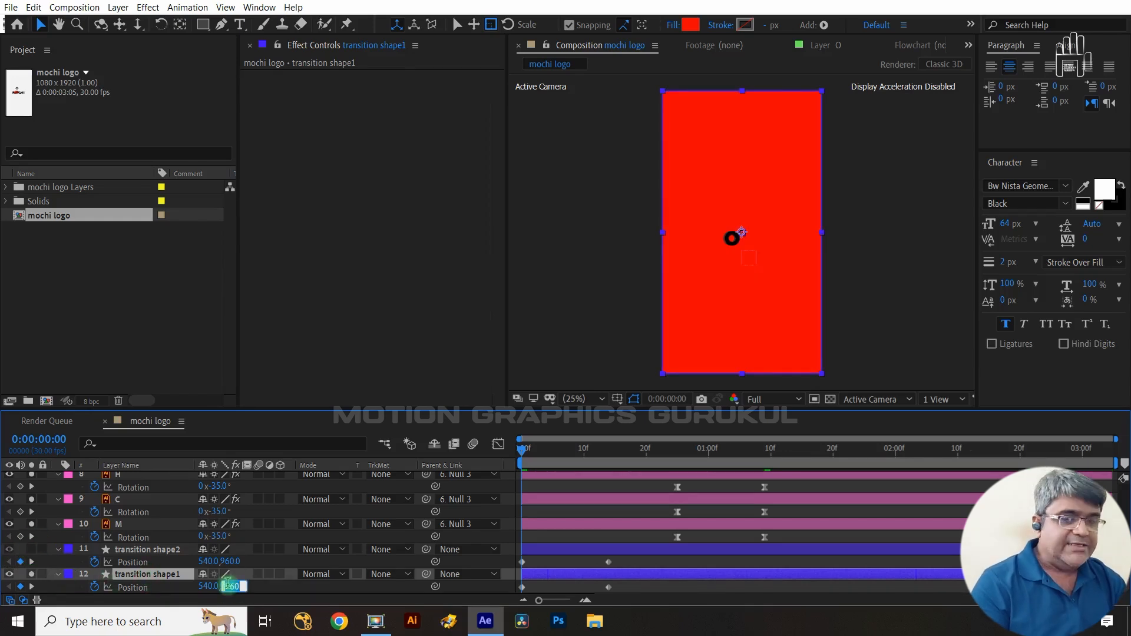
{"action": "key", "text": "Right"}
{"action": "type", "text": "+"}
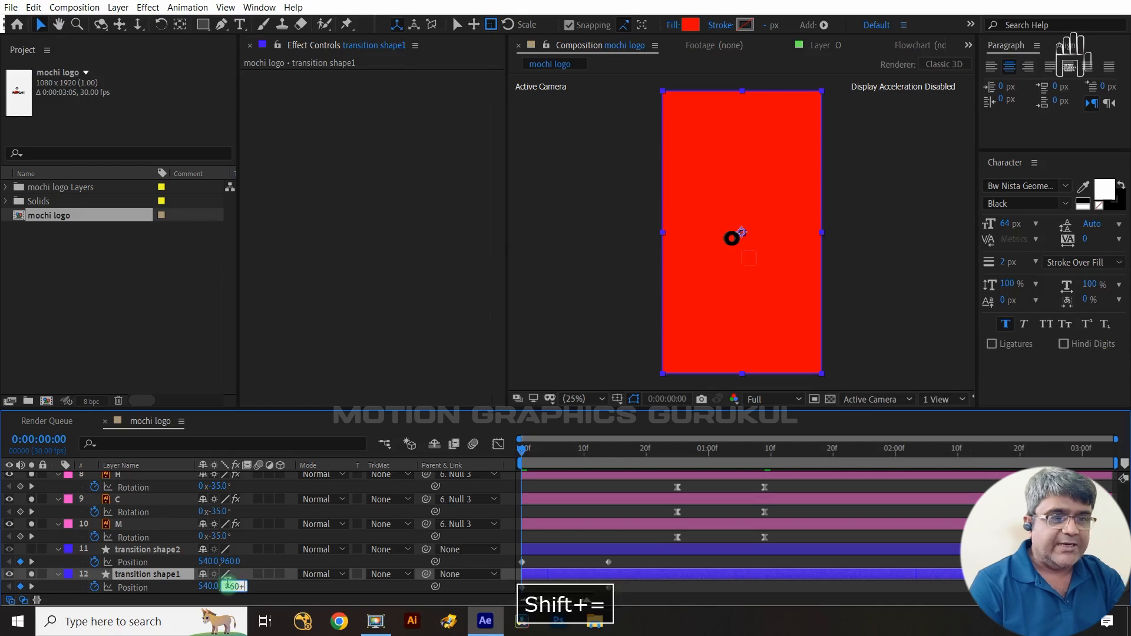
{"action": "type", "text": "192"}
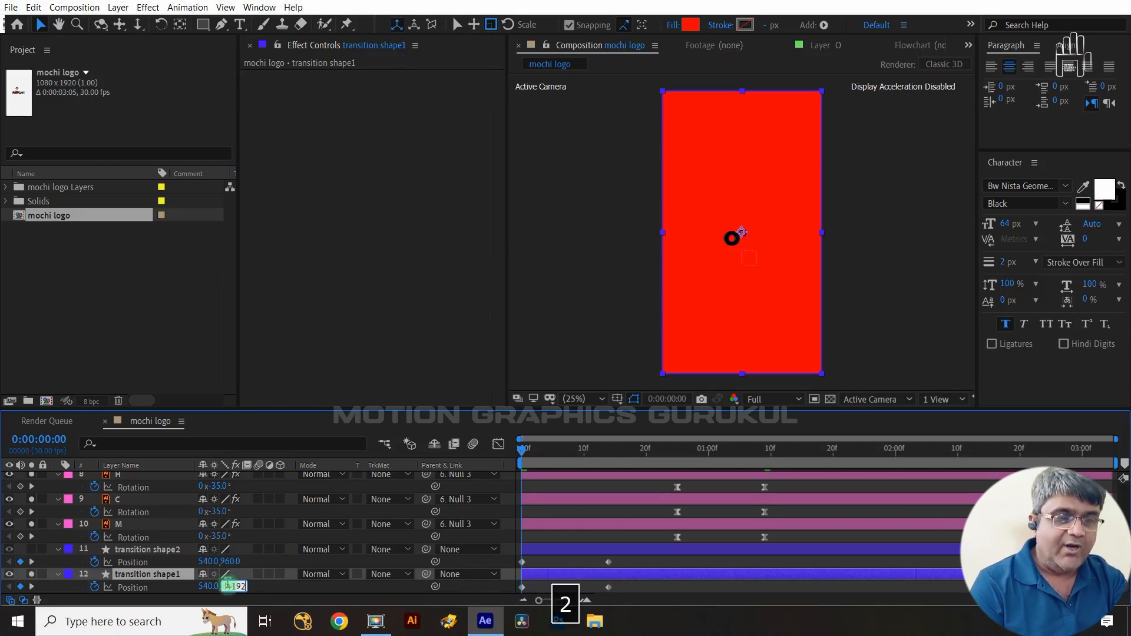
{"action": "left_click", "coordinate": [311, 594]}
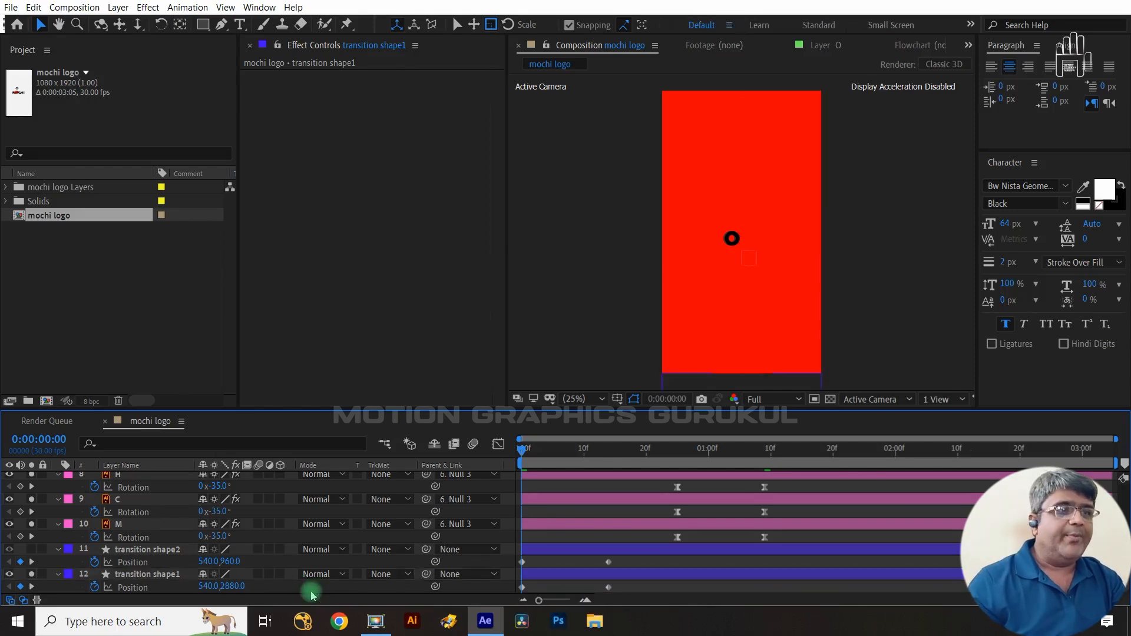
- Set transition shape2's Position at frame 0 to 540, -960 so it starts above the frame
{"action": "left_click", "coordinate": [157, 578]}
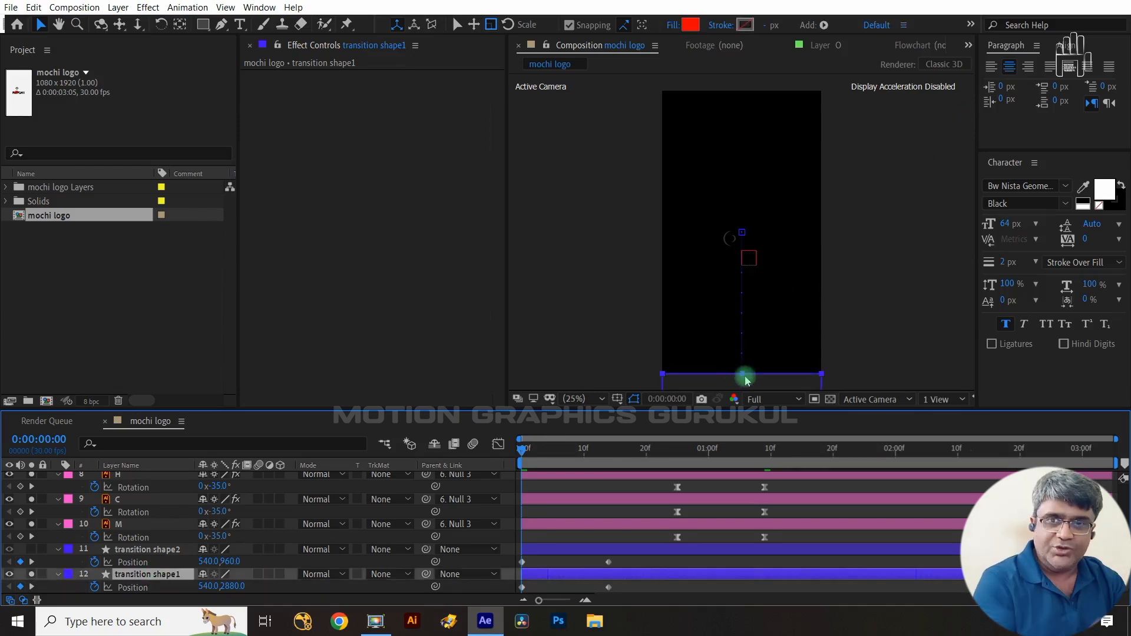
{"action": "left_click", "coordinate": [134, 552]}
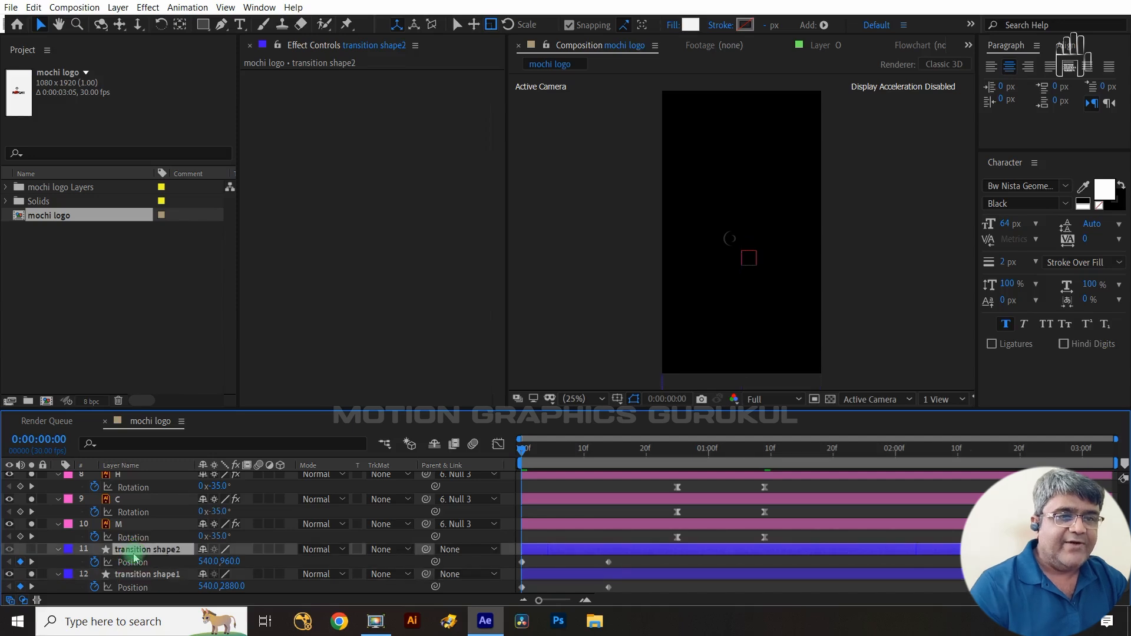
{"action": "key", "text": "Right"}
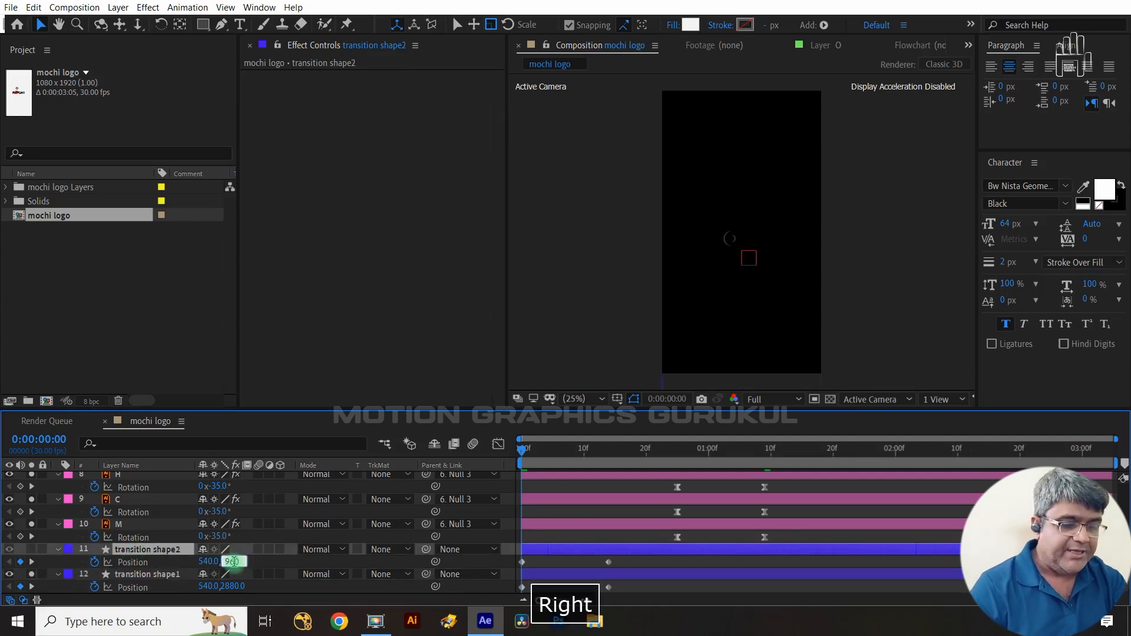
{"action": "type", "text": "-192"}
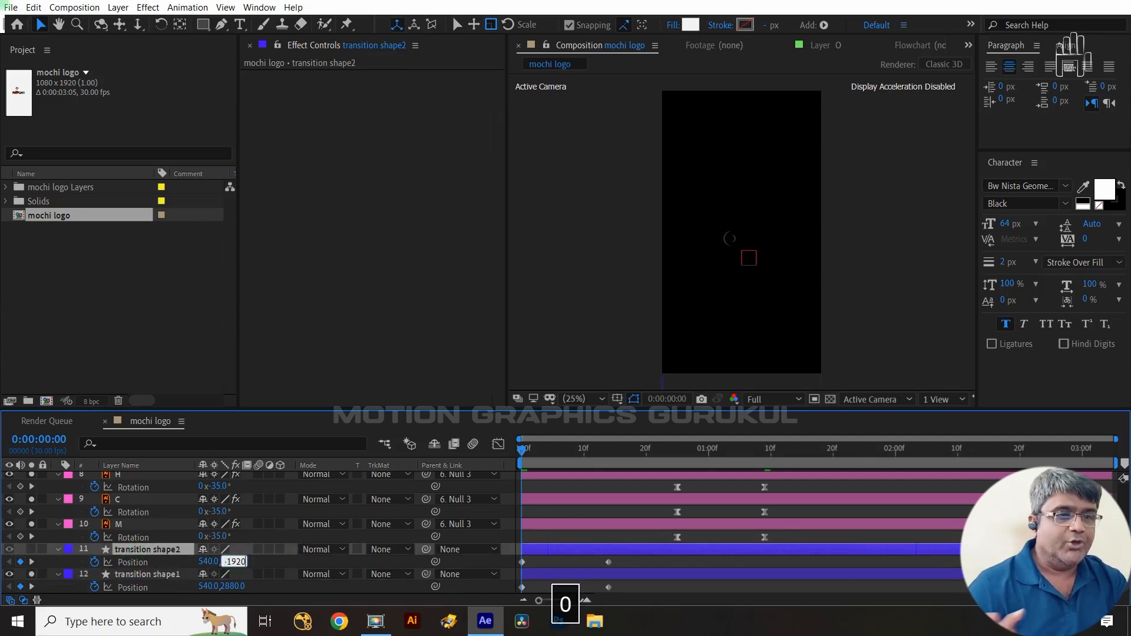
{"action": "key", "text": "Return"}
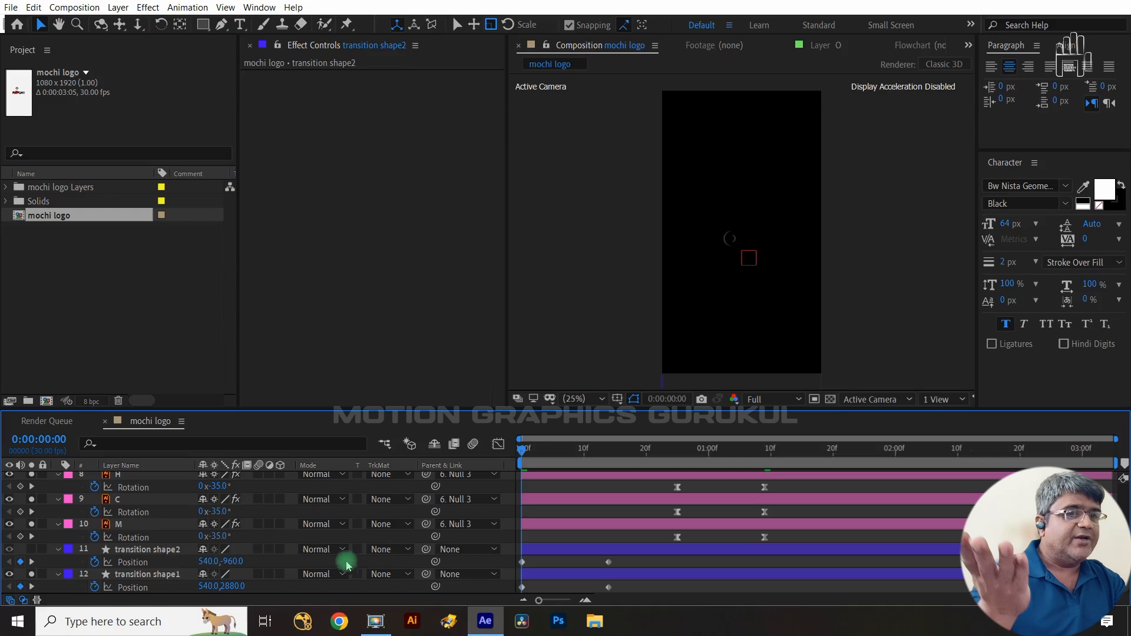
- Apply Easy Ease to both transition shapes' Position keyframes and reshape their speed curve in the Graph Editor
{"action": "left_click", "coordinate": [171, 551]}
{"action": "scroll", "coordinate": [754, 224], "scroll_direction": "down", "scroll_amount": 4}
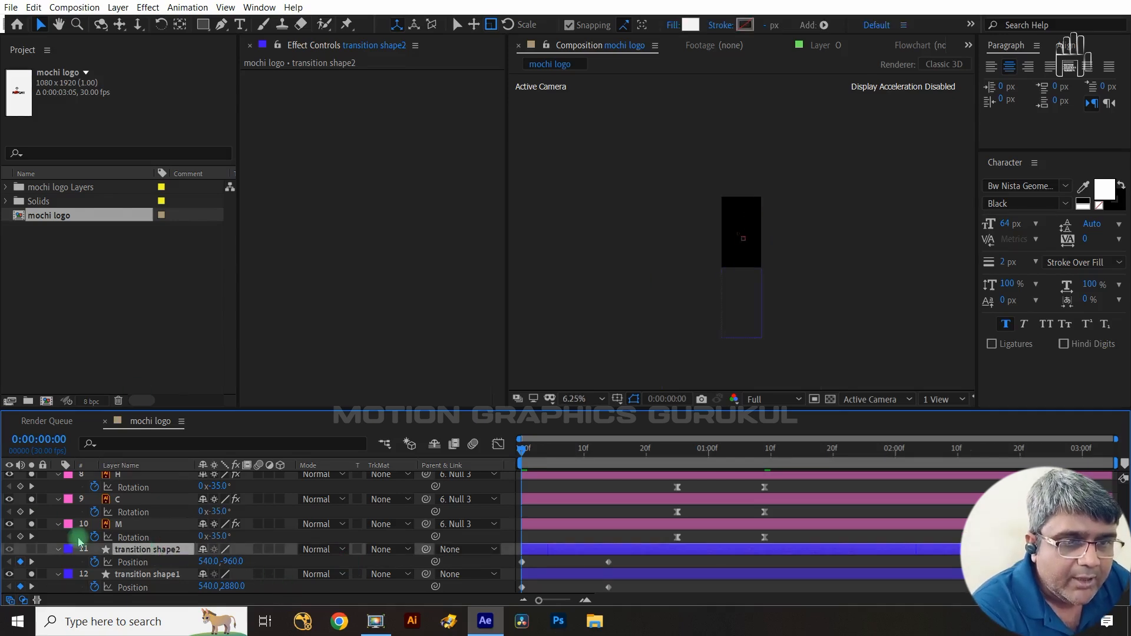
{"action": "left_click", "coordinate": [31, 548]}
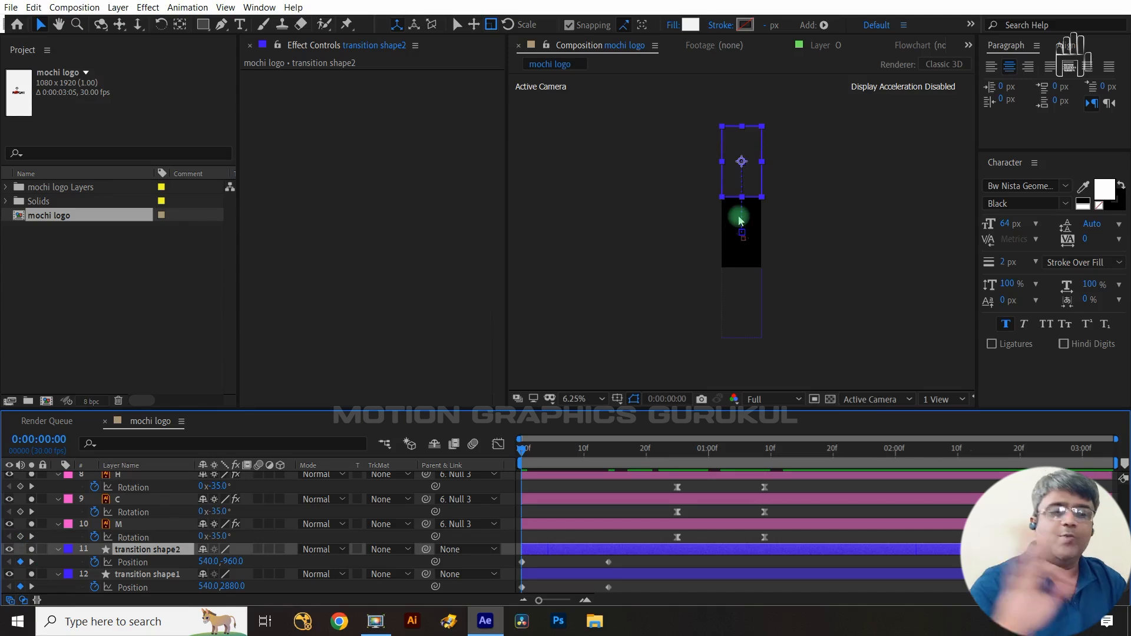
{"action": "mouse_move", "coordinate": [524, 450]}
{"action": "left_mouse_down"}
{"action": "mouse_move", "coordinate": [578, 450]}
{"action": "mouse_move", "coordinate": [525, 446]}
{"action": "left_mouse_up"}
{"action": "left_click_drag", "start_coordinate": [627, 555], "coordinate": [504, 593]}
{"action": "key", "text": "F9"}
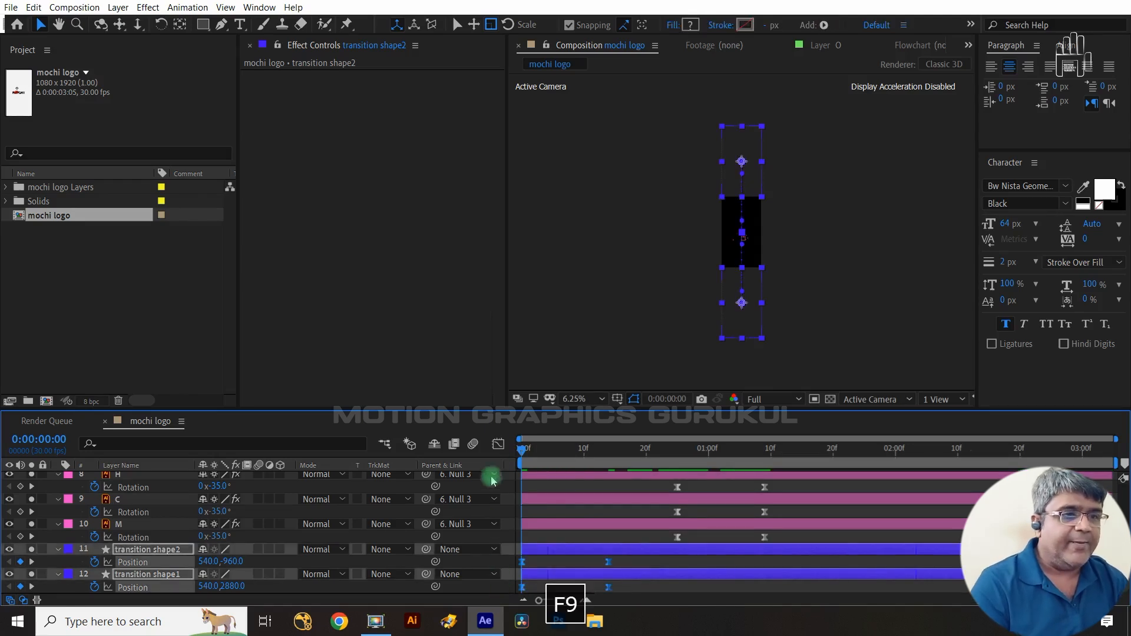
{"action": "left_click", "coordinate": [498, 443]}
{"action": "left_click_drag", "start_coordinate": [567, 545], "coordinate": [517, 565]}
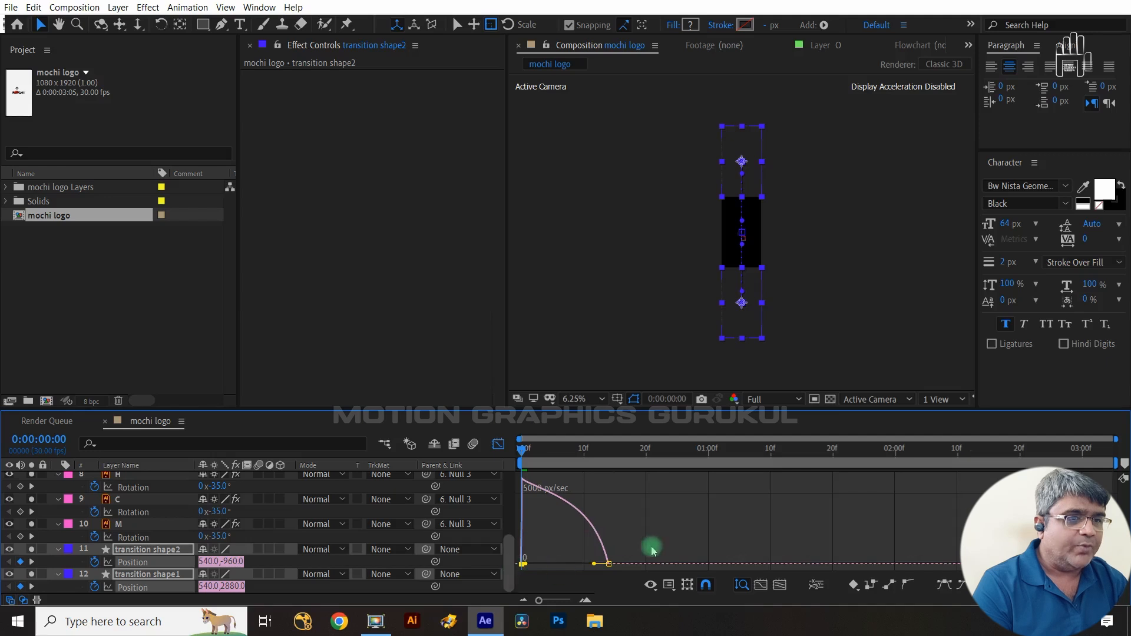
{"action": "left_click_drag", "start_coordinate": [652, 546], "coordinate": [522, 544]}
{"action": "left_click", "coordinate": [525, 564]}
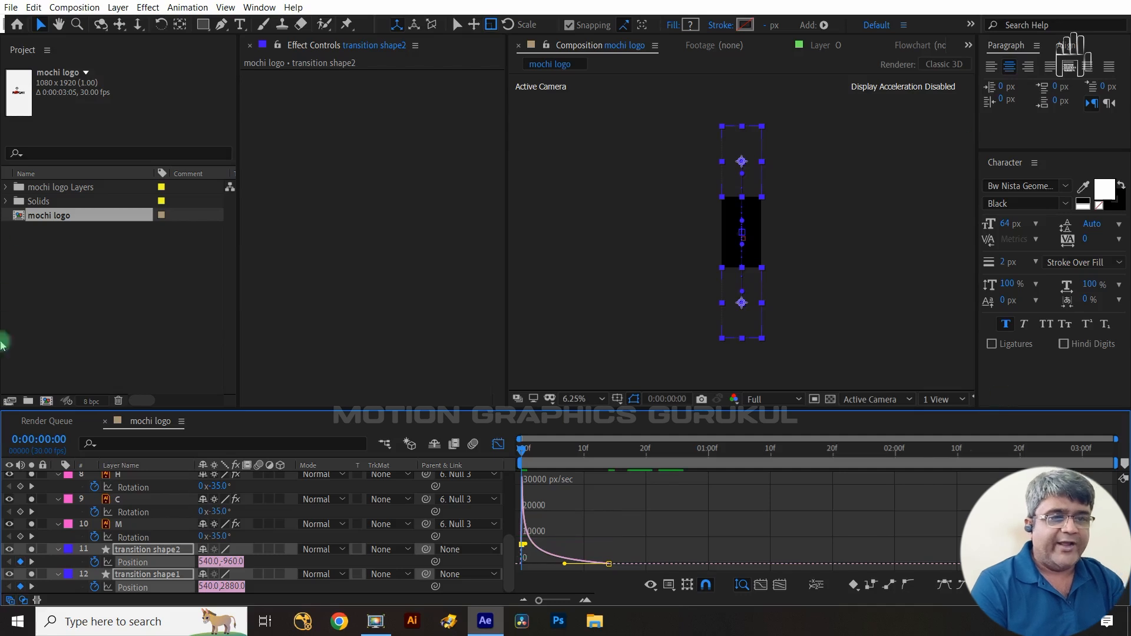
{"action": "left_click", "coordinate": [271, 565]}
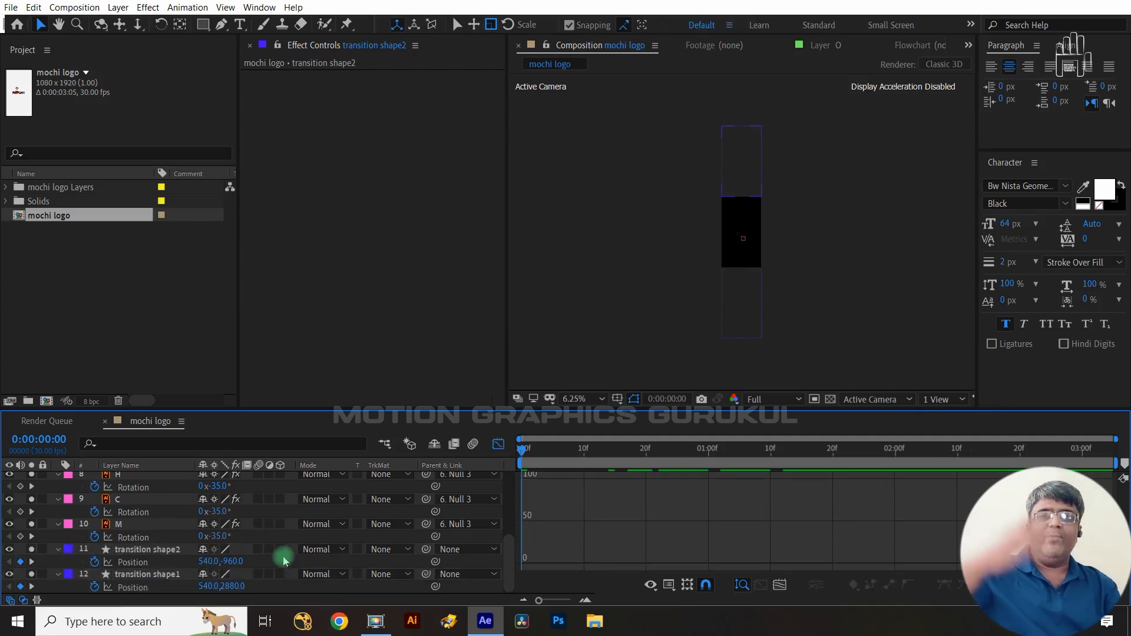
- Shift transition shape2's Position keyframes 5 frames later so its slide starts at 0:05
{"action": "left_click", "coordinate": [227, 263]}
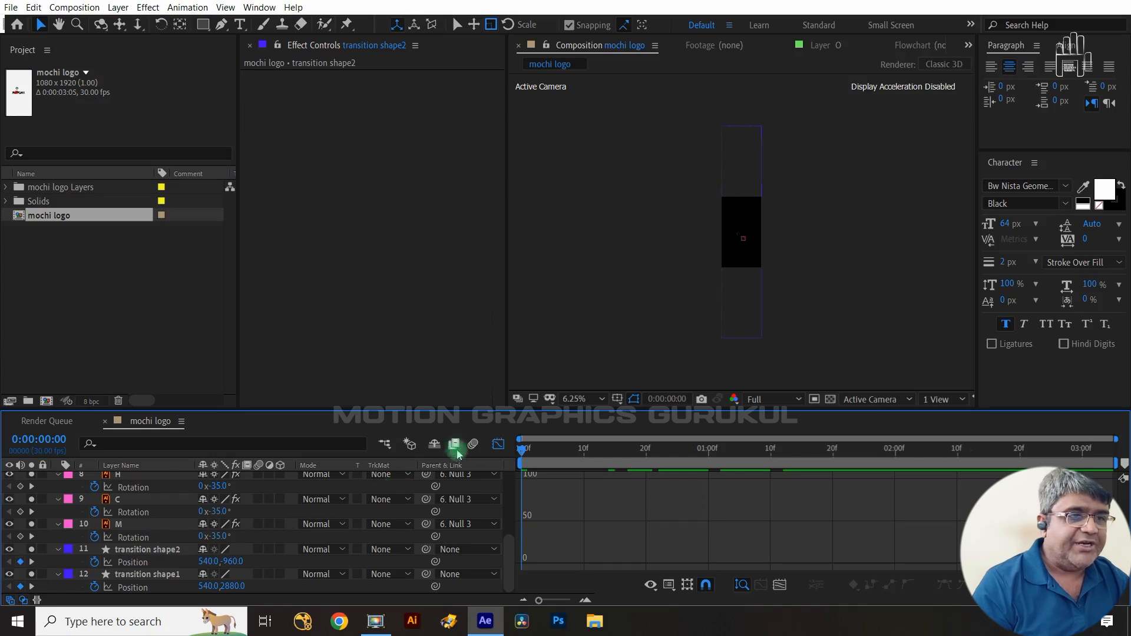
{"action": "left_click", "coordinate": [498, 444]}
{"action": "key", "text": "ctrl+Right"}
{"action": "key", "text": "ctrl+Right"}
{"action": "key", "text": "ctrl+Right"}
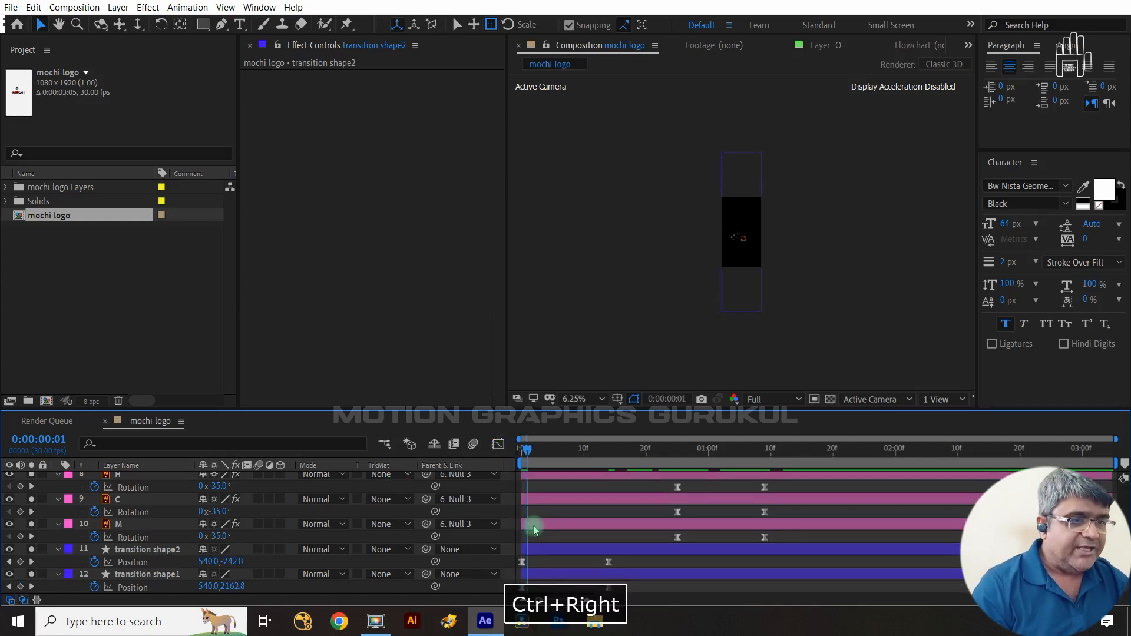
{"action": "key", "text": "ctrl+Right"}
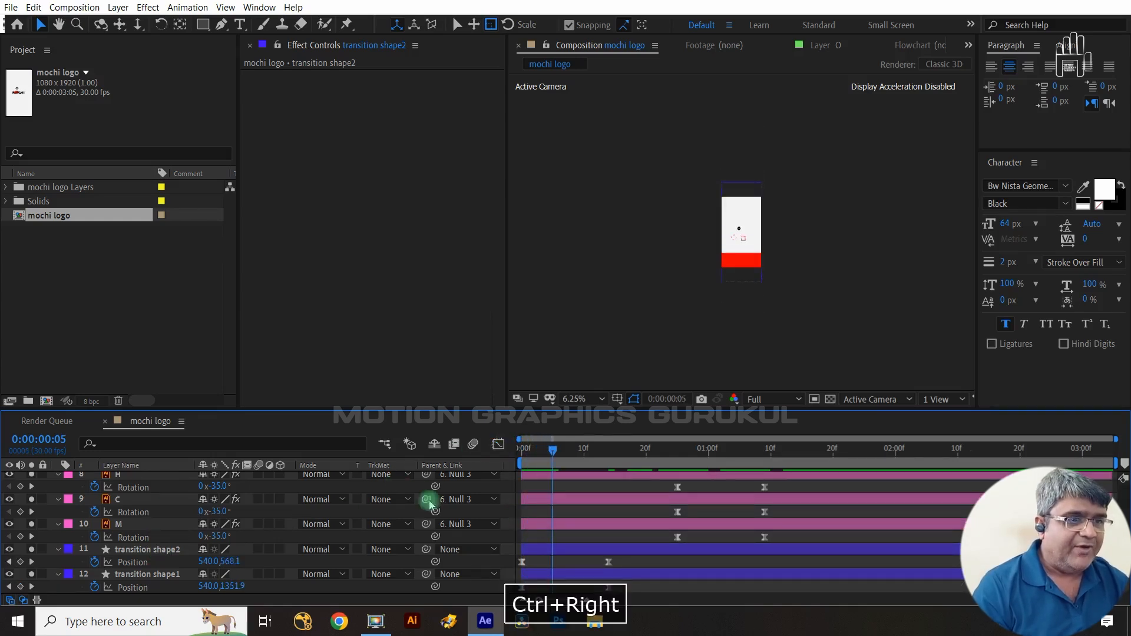
{"action": "left_click", "coordinate": [553, 551]}
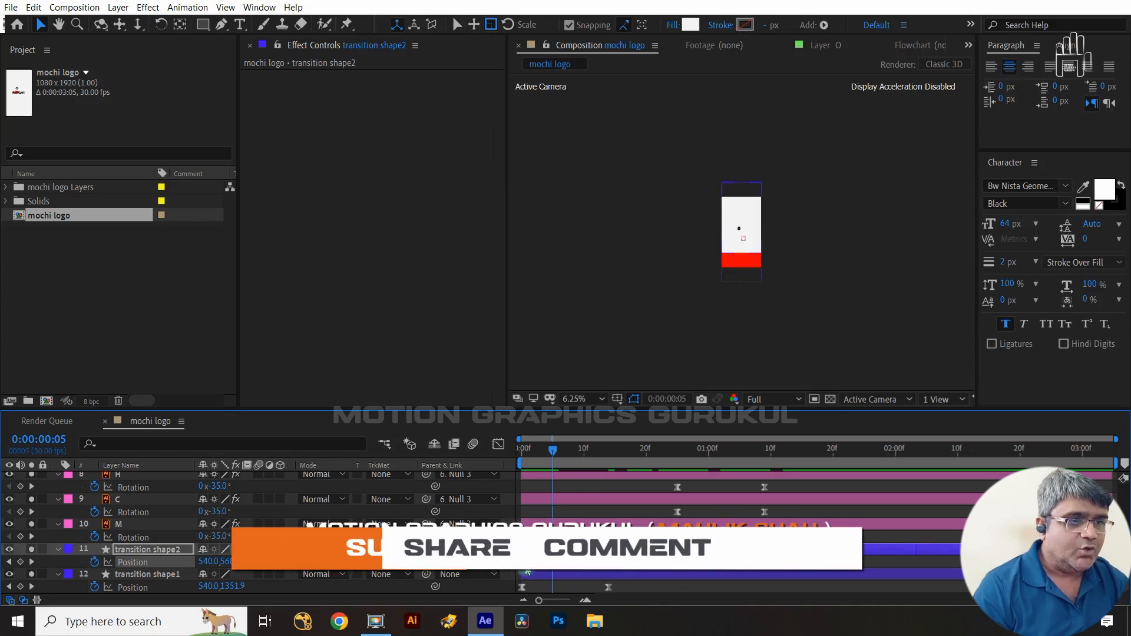
{"action": "left_click_drag", "start_coordinate": [522, 564], "coordinate": [553, 569]}
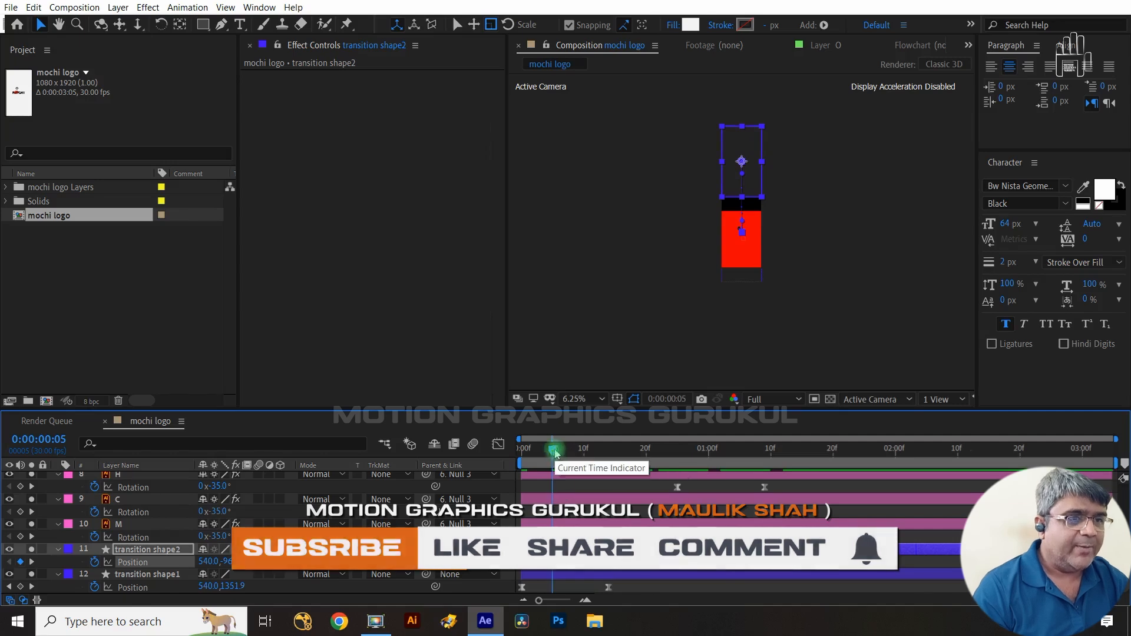
- Return to the start of the timeline, fit the composition in the viewer, and preview the animation
{"action": "left_click_drag", "start_coordinate": [553, 452], "coordinate": [488, 461]}
{"action": "key", "text": "Home"}
{"action": "key", "text": "shift+slash"}
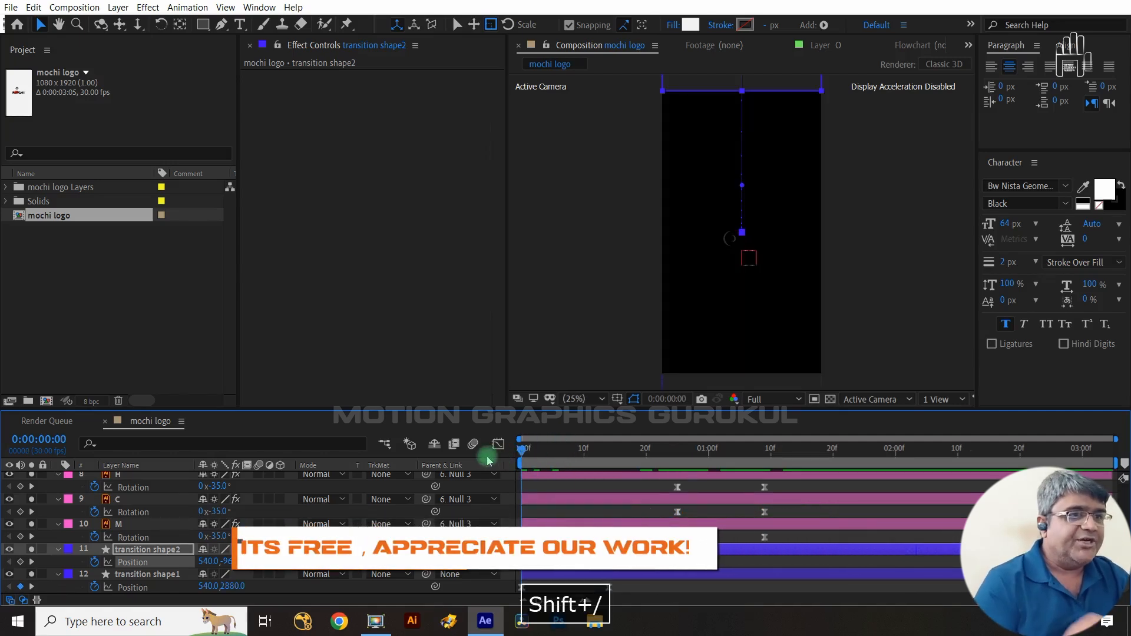
{"action": "key", "text": "space"}
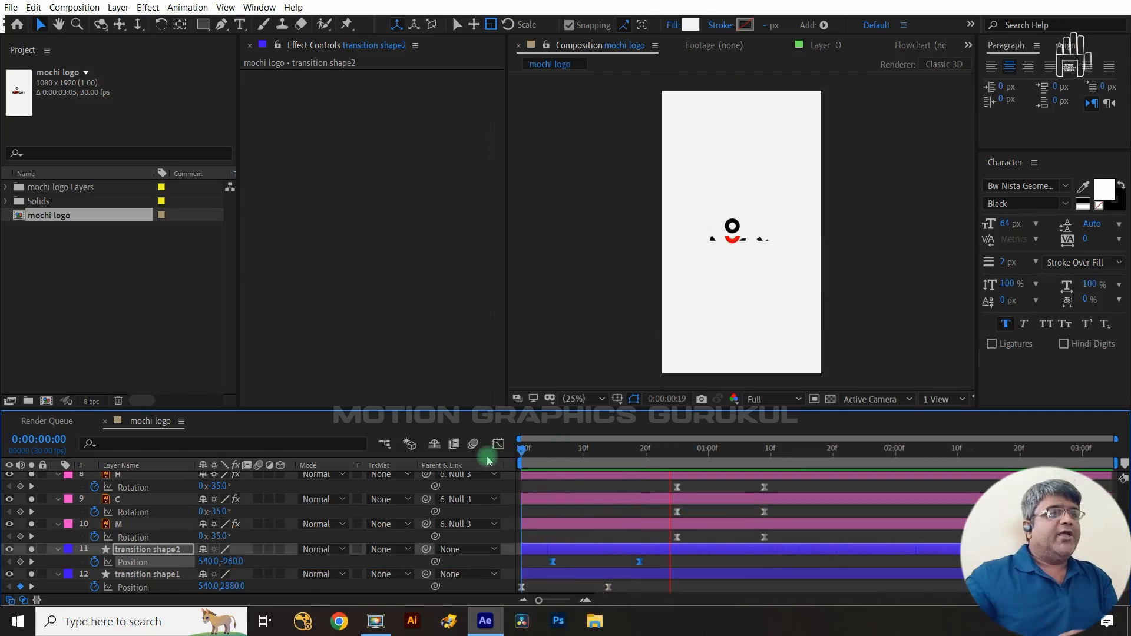